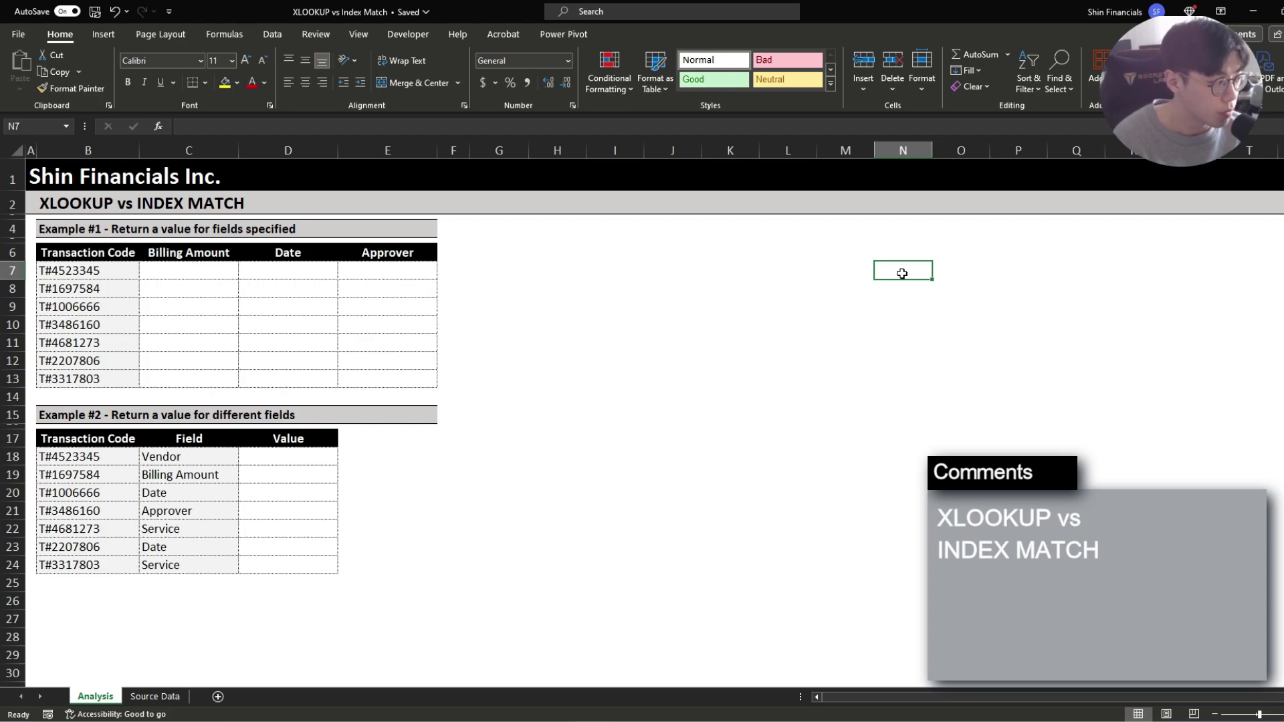
- Switch to the Source Data sheet and highlight the transaction code column
click(155, 696)
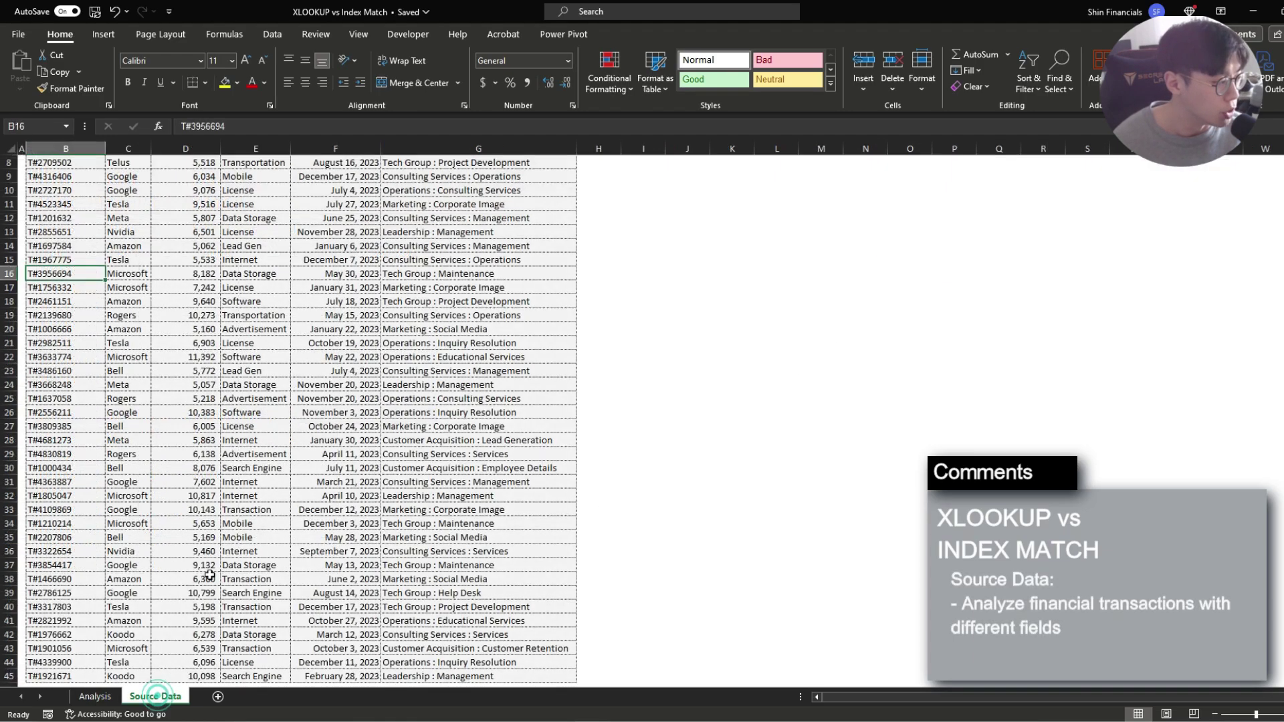
scroll(238, 417, up, 3)
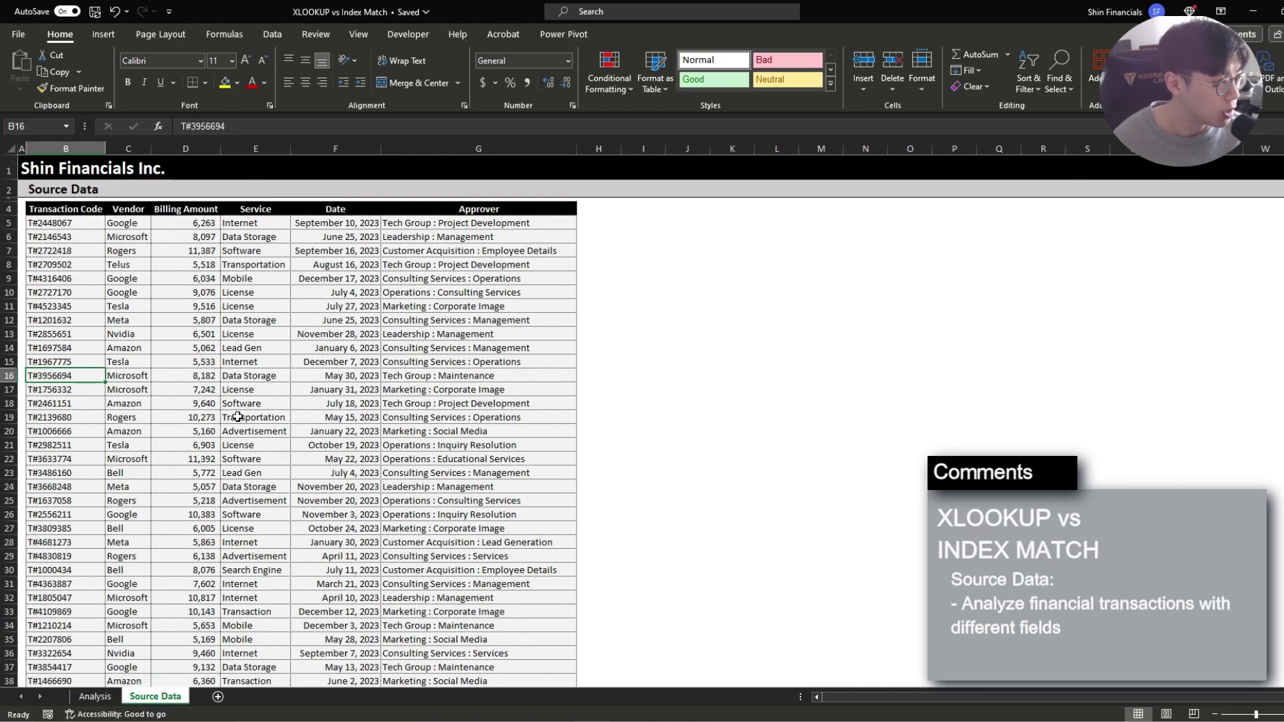
click(66, 226)
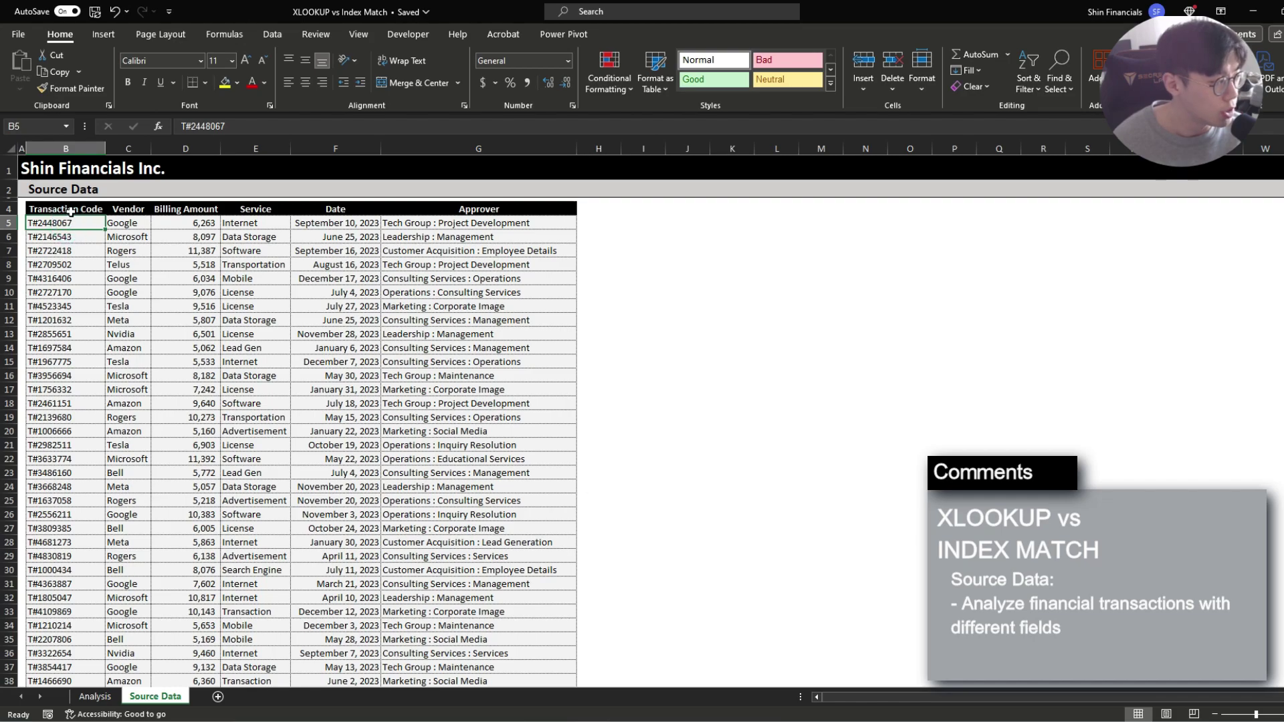
drag(71, 211, 74, 267)
- Review the Billing Amount, Service, Date and Approver columns, using a sample transaction billed 9640
click(152, 209)
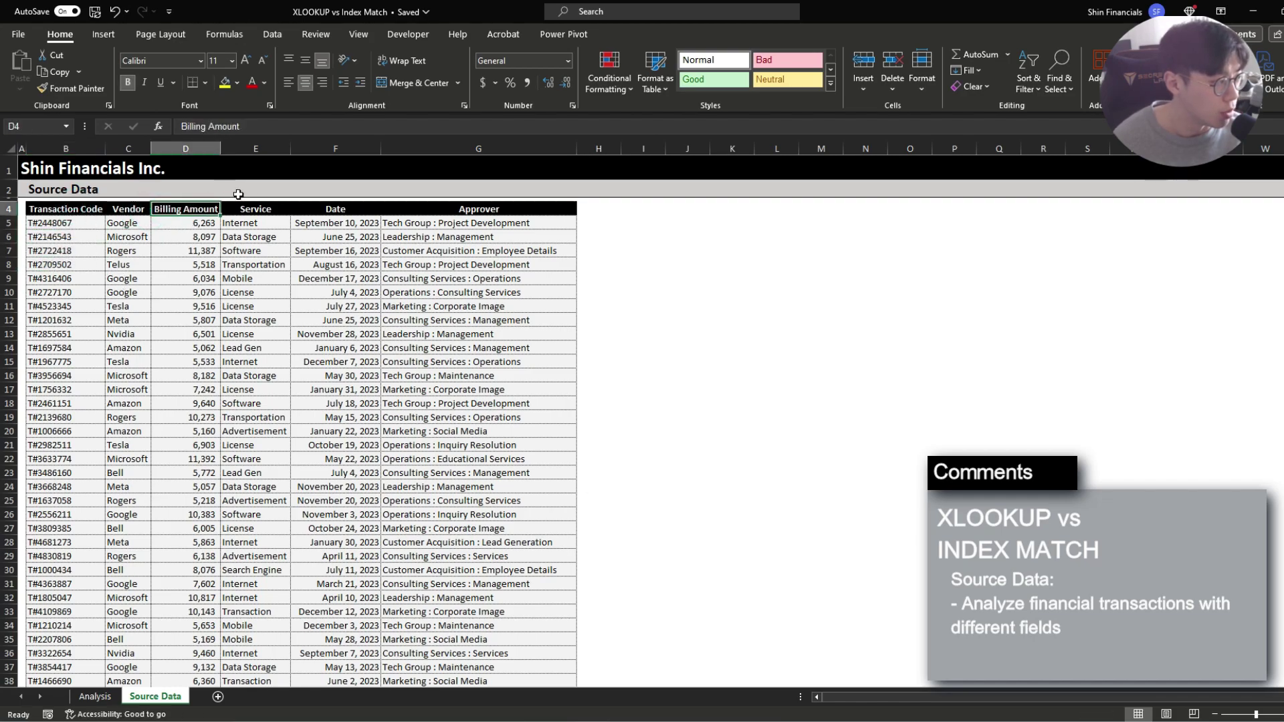
click(255, 209)
click(336, 210)
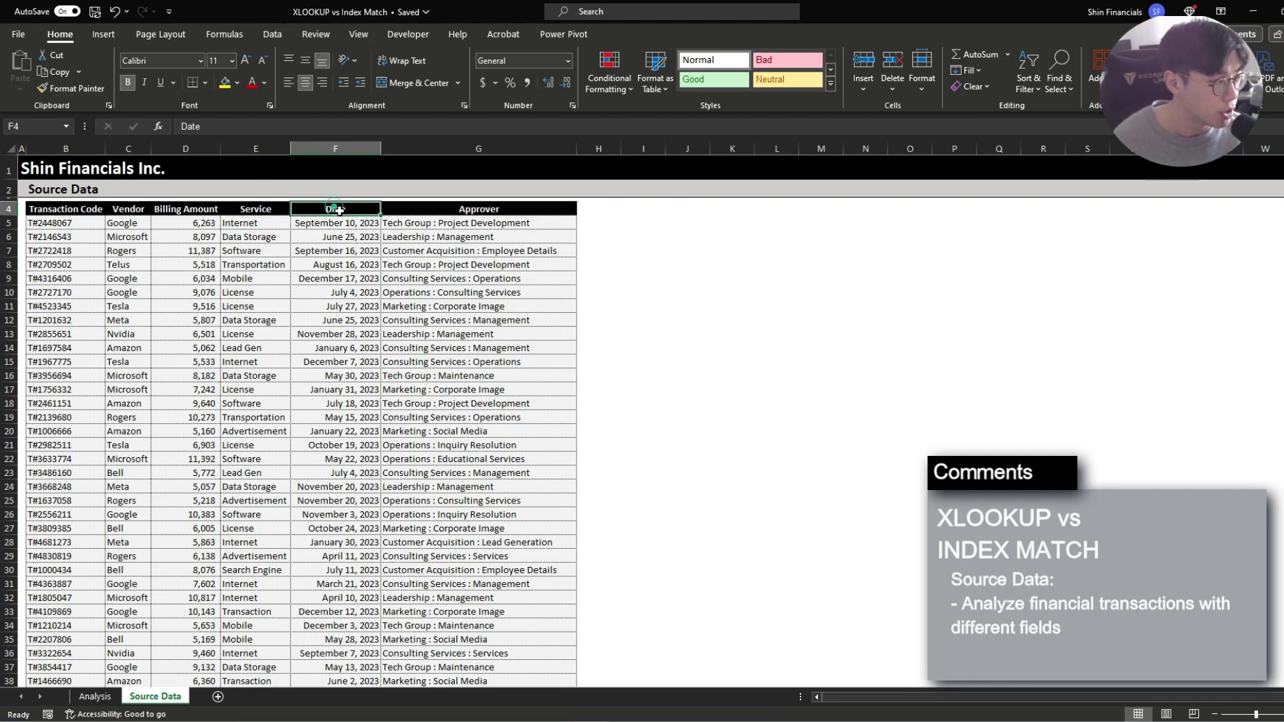
click(446, 209)
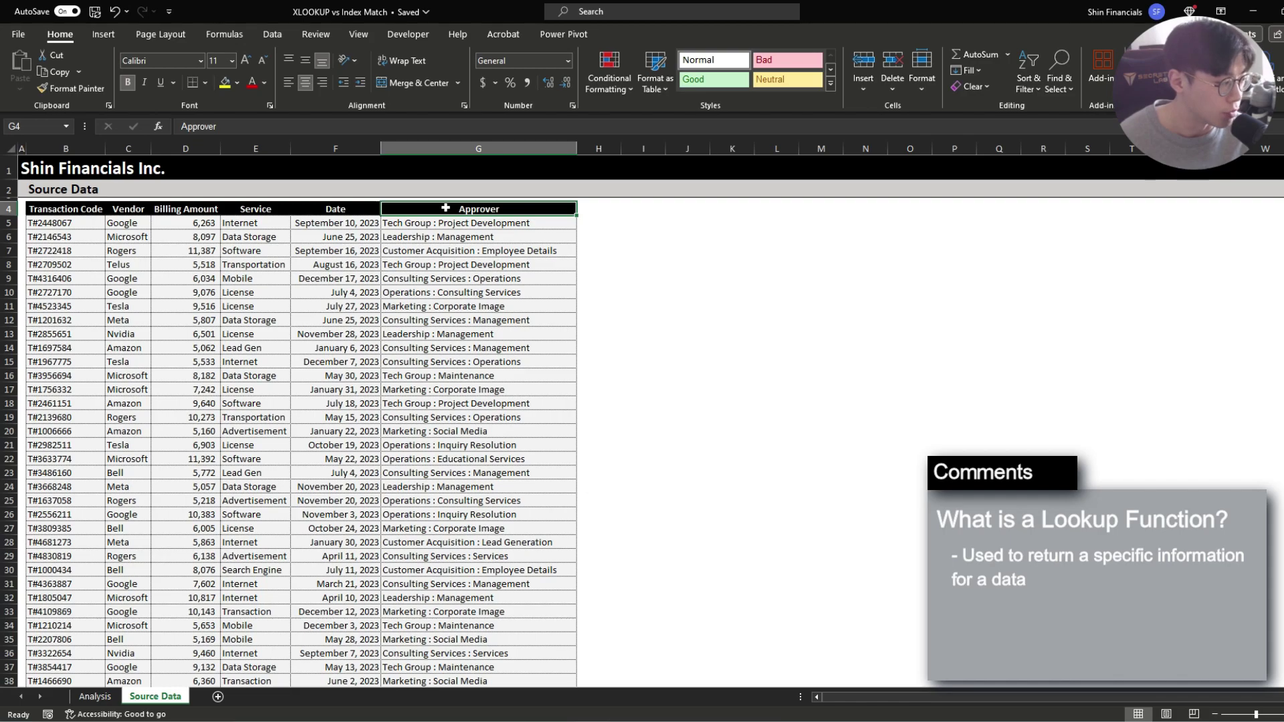
click(59, 403)
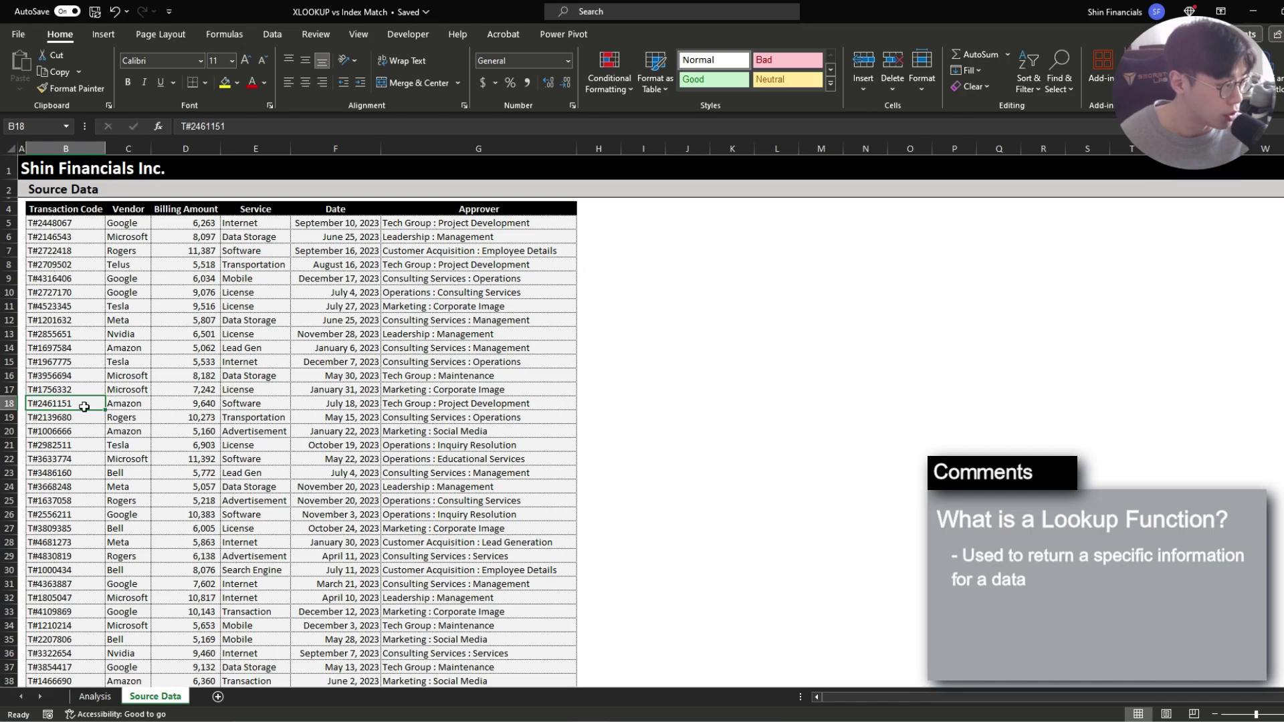
click(179, 405)
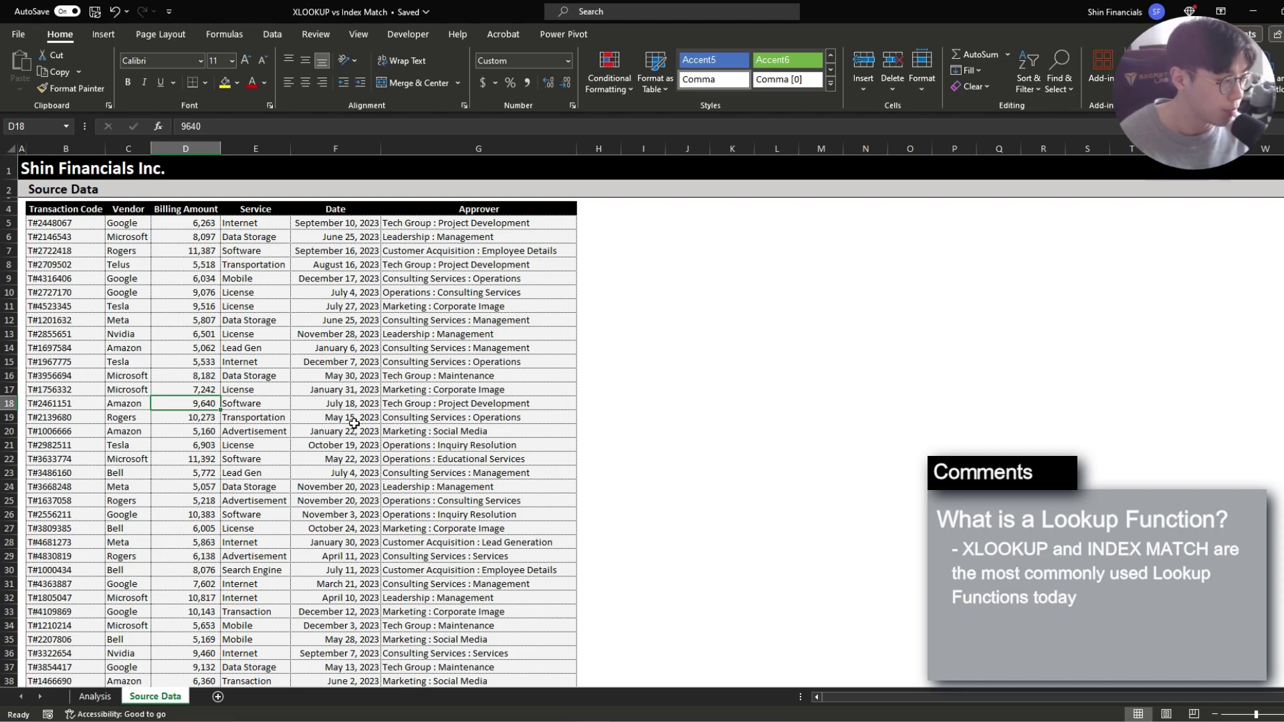
- In C7 start an XLOOKUP using $B7 against 'Source Data'!$B$5:$B$45
key(ctrl+Page_Up)
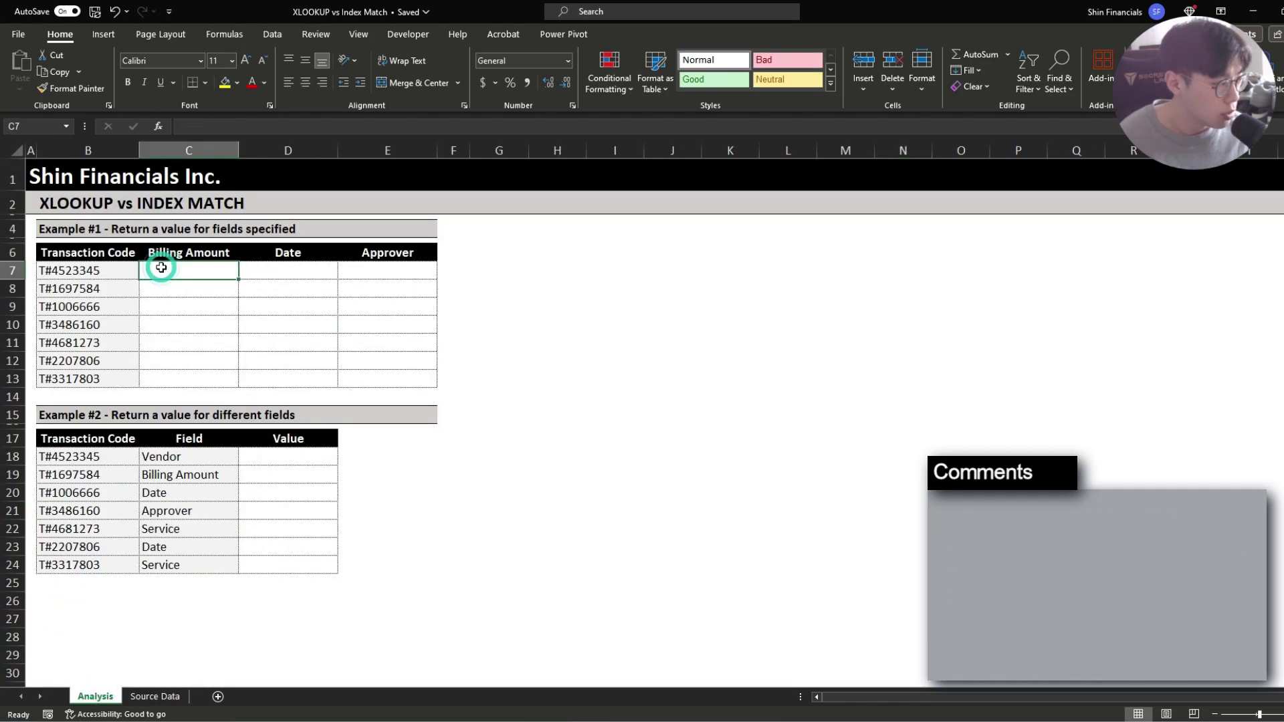
text(=XLOOKUP()
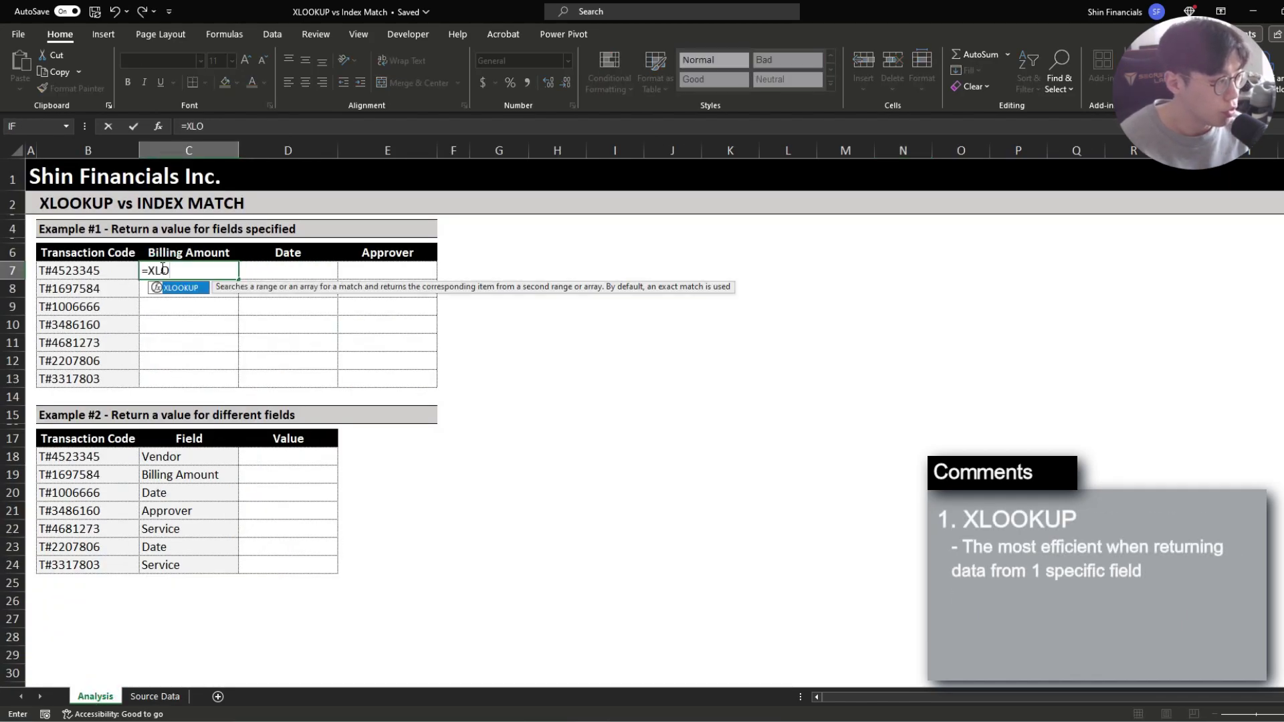
key(Left)
key(F4)
key(F4)
key(F4)
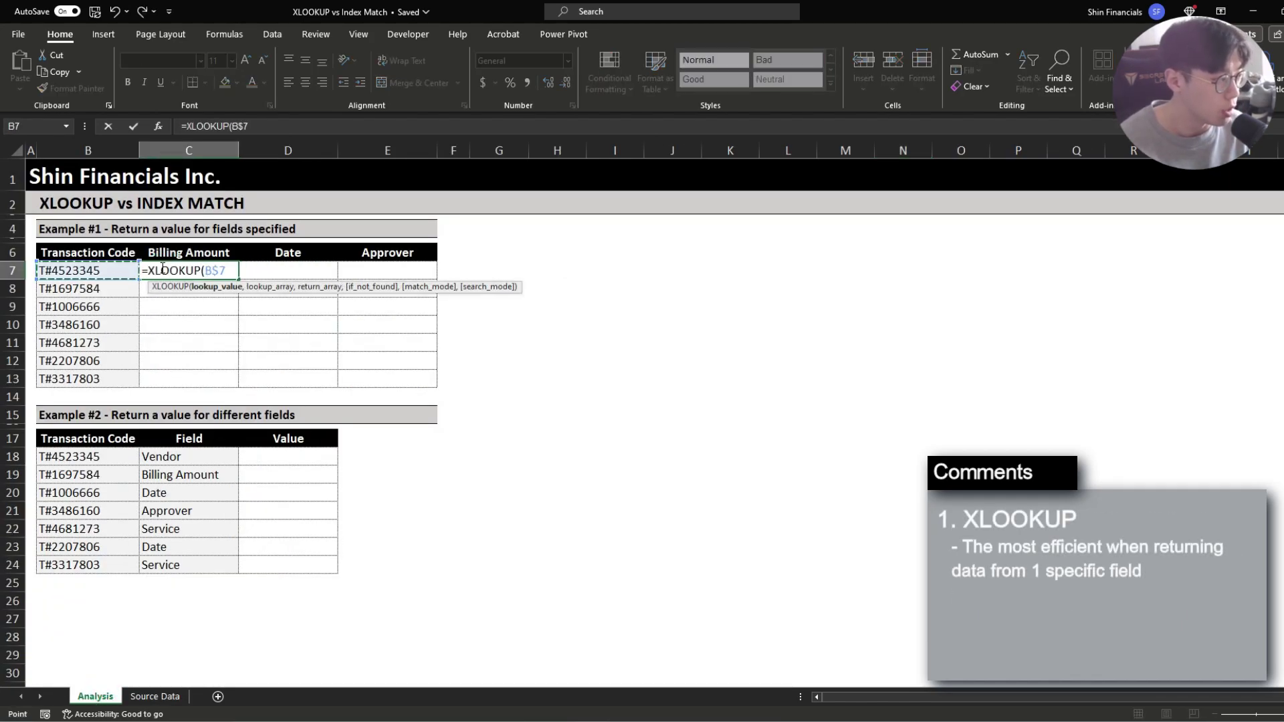
text(,)
key(ctrl+Page_Down)
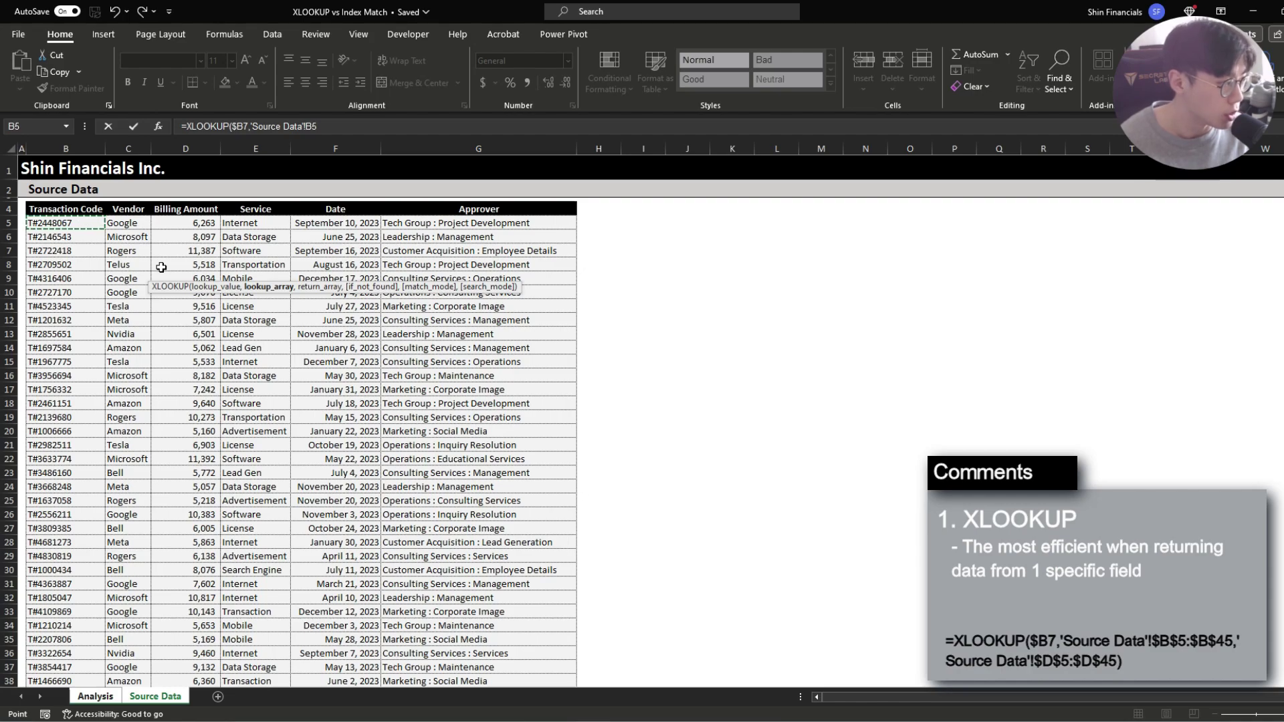
key(ctrl+shift+Down)
key(F4)
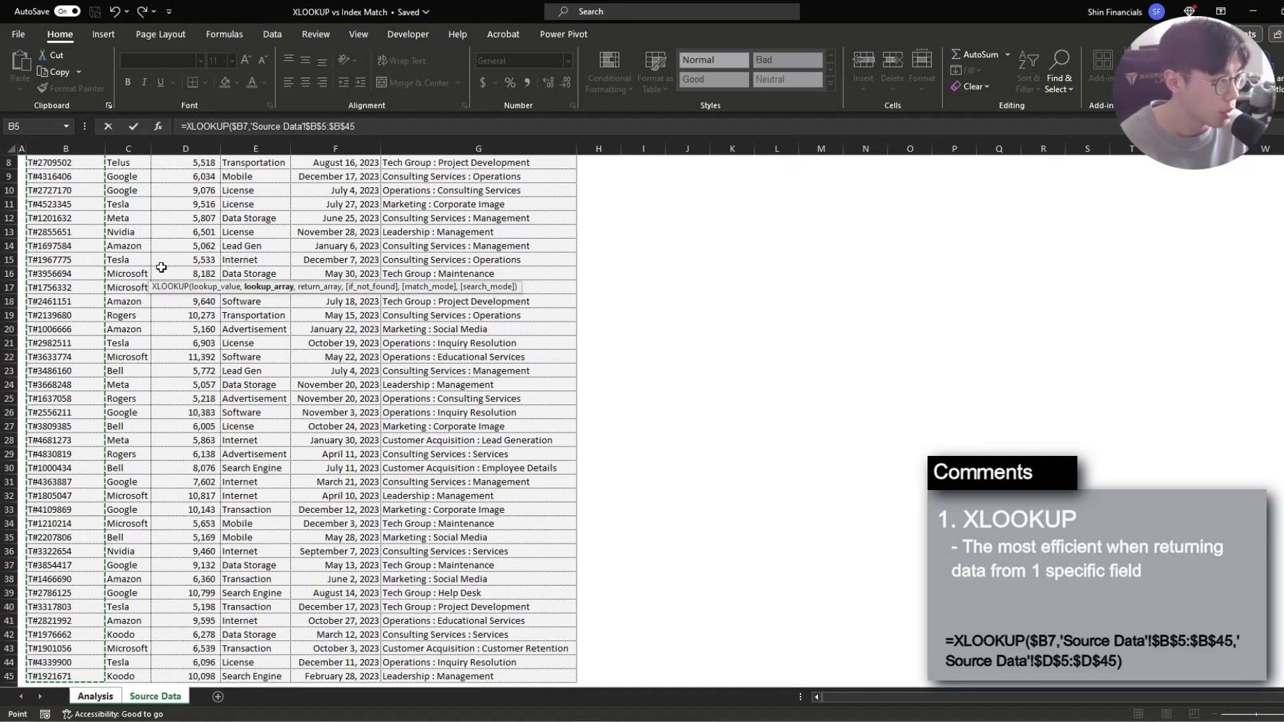
text(,)
- Finish the XLOOKUP with return range 'Source Data'!$D$5:$D$45 and confirm it
key(ctrl+Home)
key(Down)
key(Right)
key(Down)
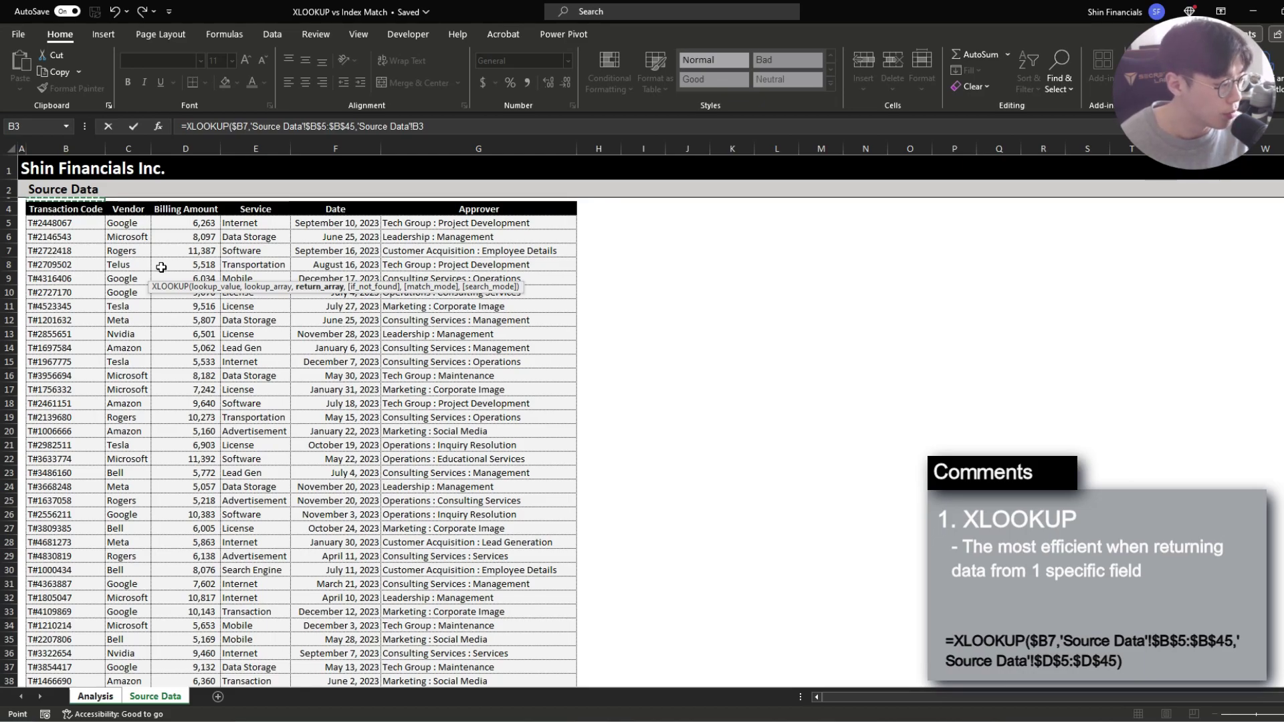
key(ctrl+Page_Up)
key(Down)
key(Right)
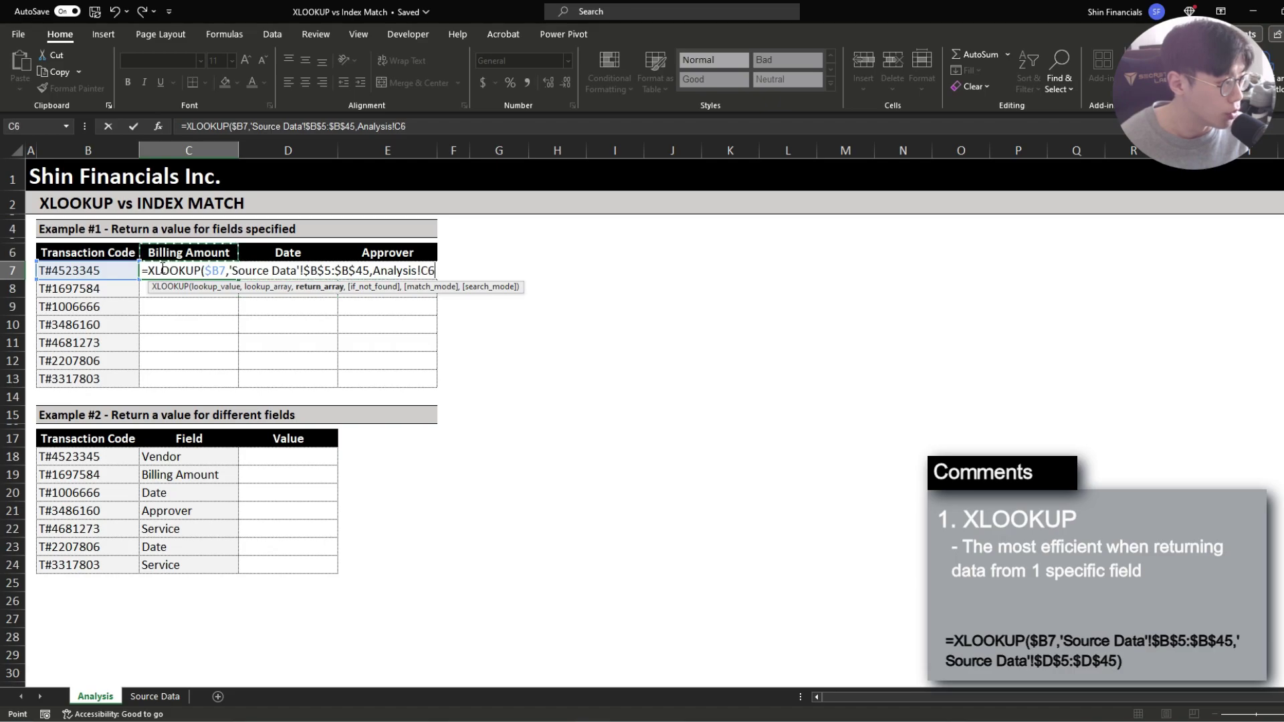
key(ctrl+Page_Down)
key(Down)
key(Down)
key(Down)
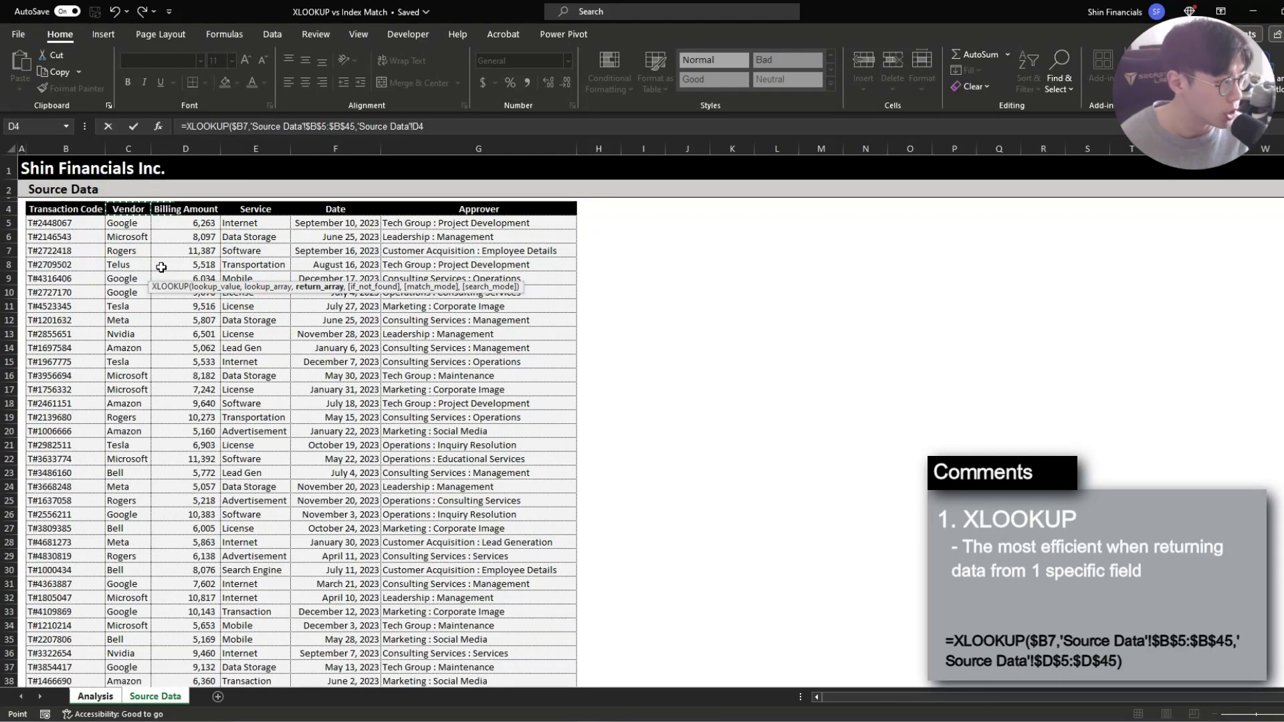
key(Right)
key(Right)
key(ctrl+shift+Down)
key(F4)
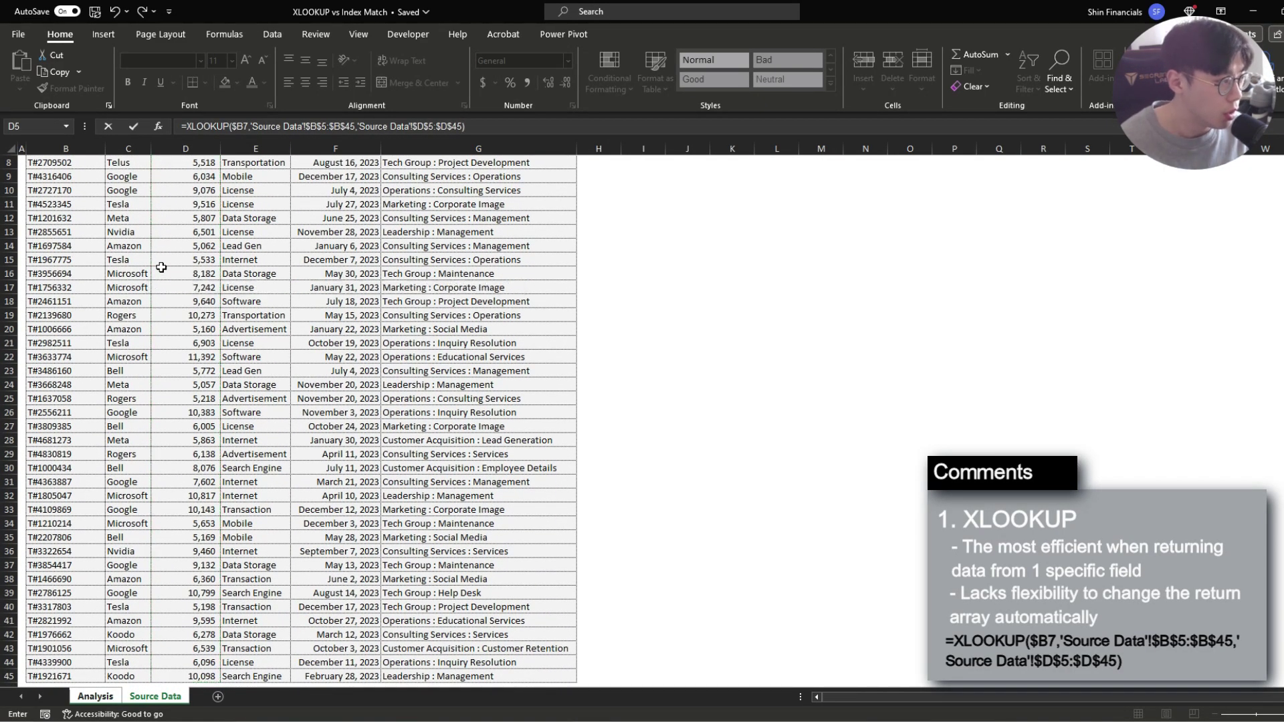
key(Return)
- Fill the XLOOKUP down C7:C13 and compare the results with codes B7:B13
key(shift+Down)
key(shift+Down)
key(shift+Down)
key(shift+Down)
key(shift+Down)
key(shift+Down)
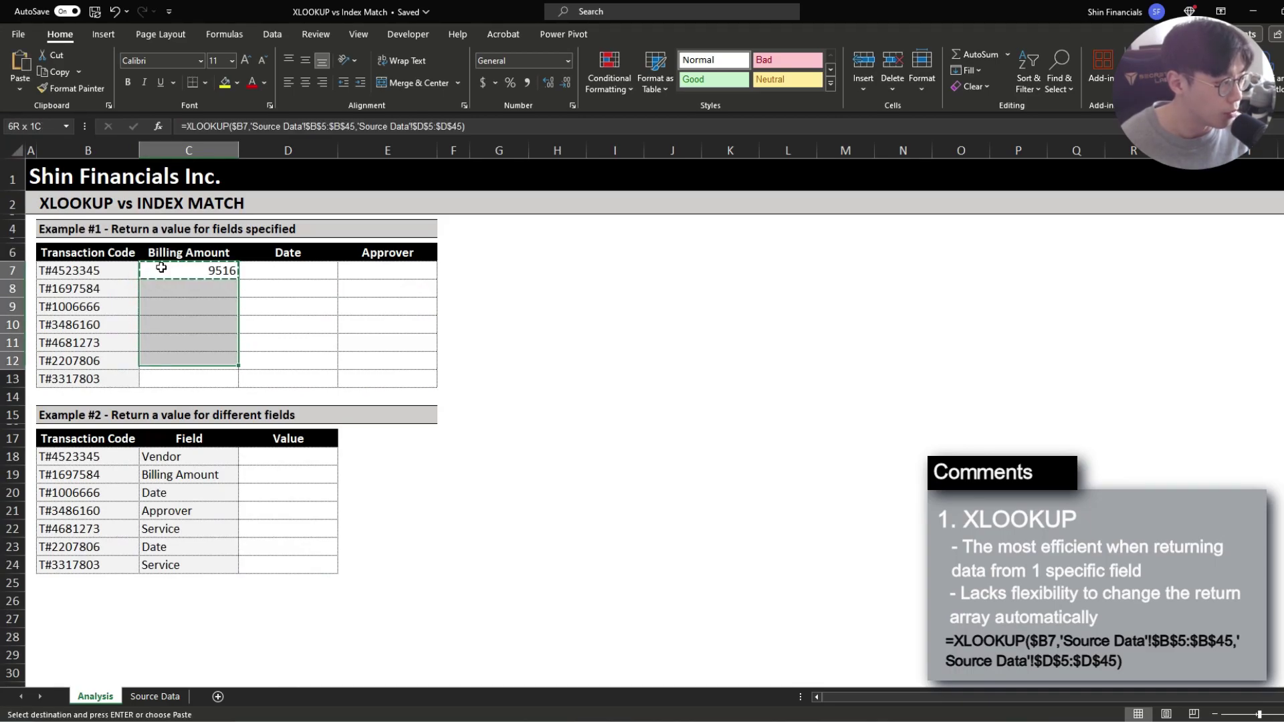
key(ctrl+d)
click(161, 267)
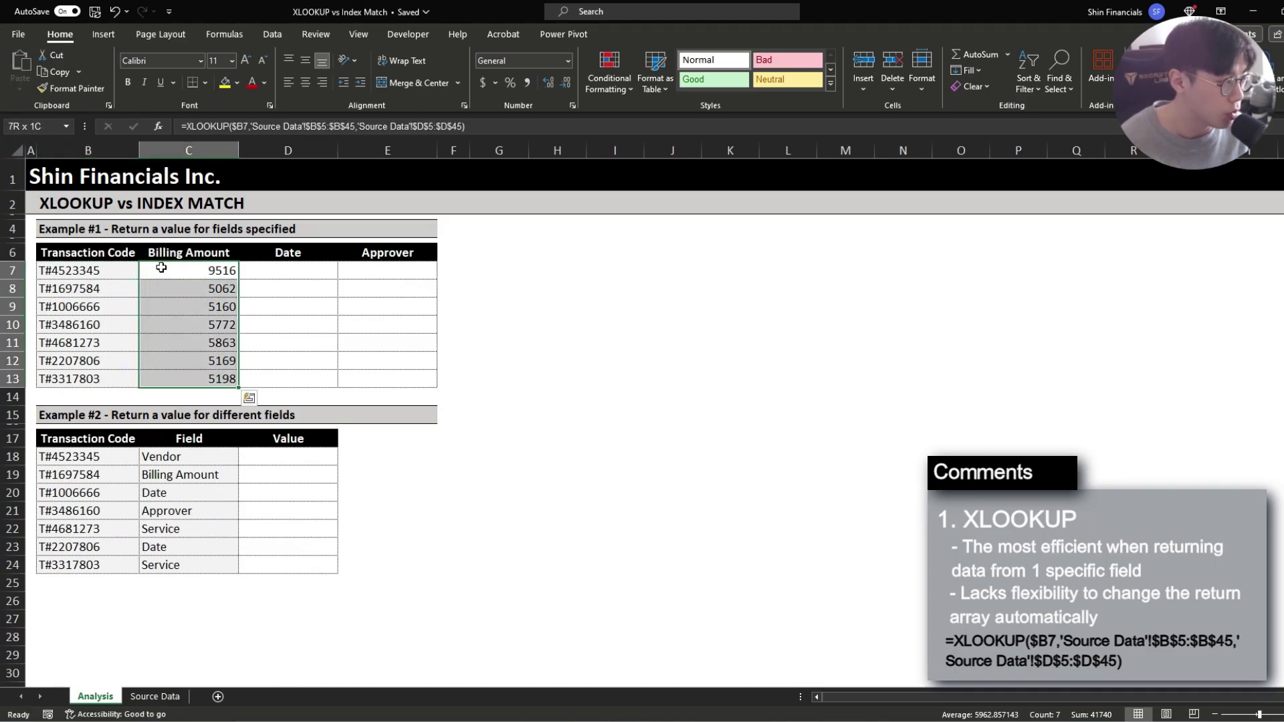
key(Left)
key(ctrl+shift+Down)
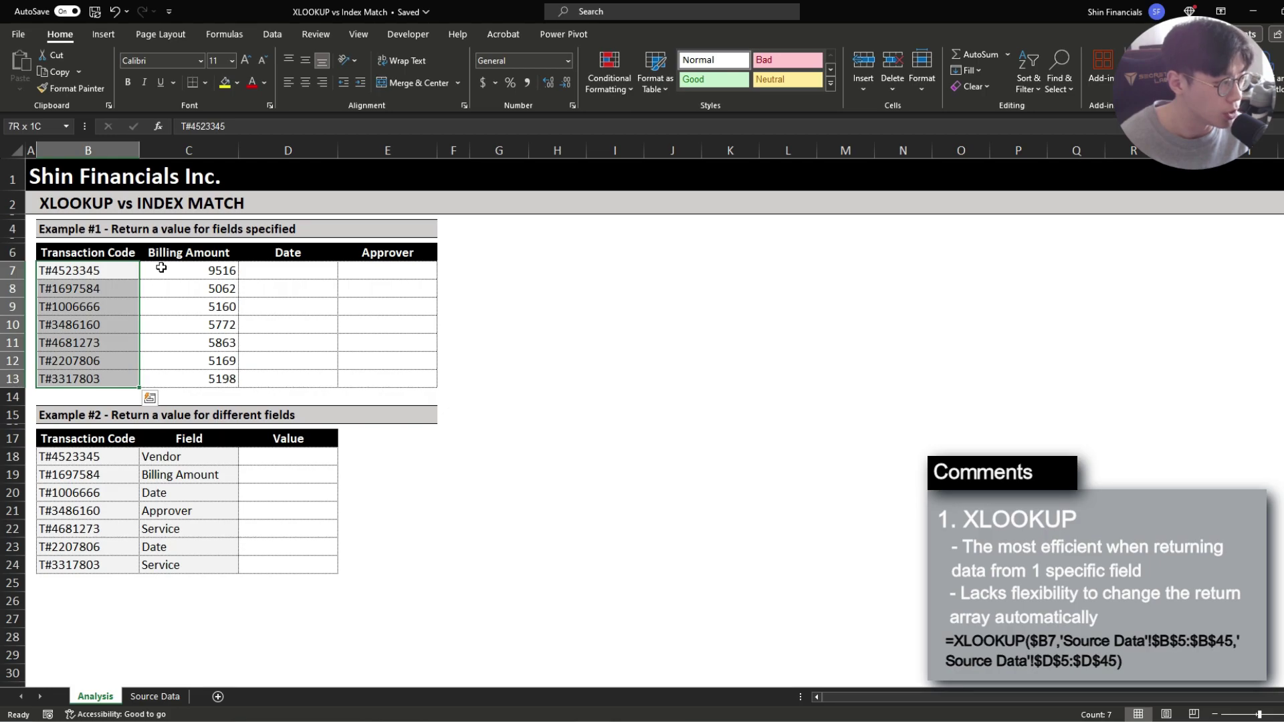
click(161, 268)
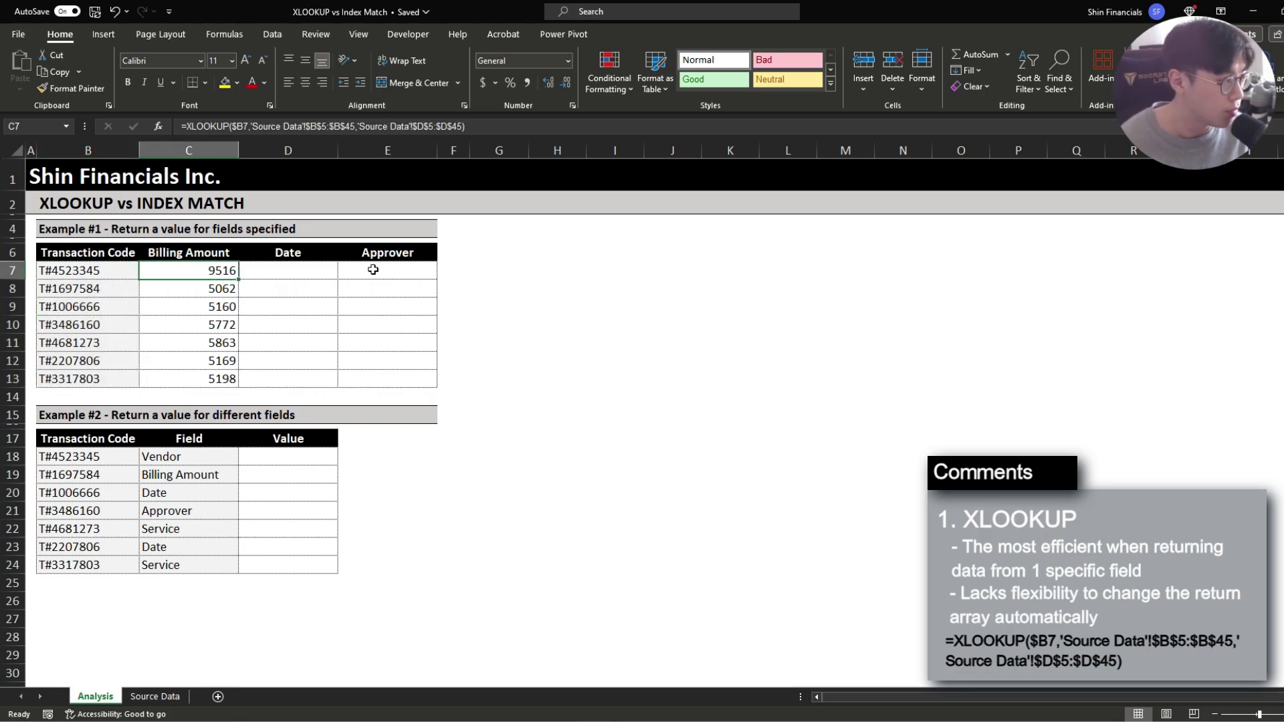
- Copy C7's Billing Amount XLOOKUP into D7 and reopen D7's formula at its return range
drag(190, 258, 183, 366)
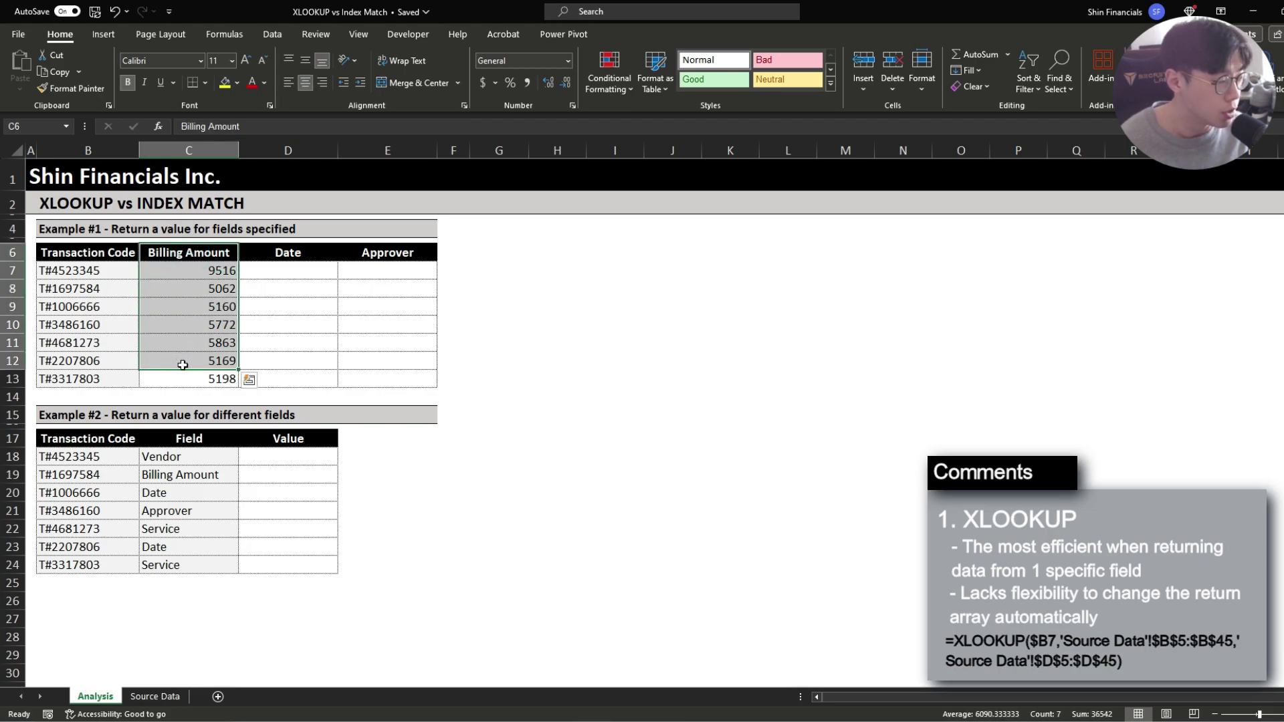
key(Down)
key(ctrl+c)
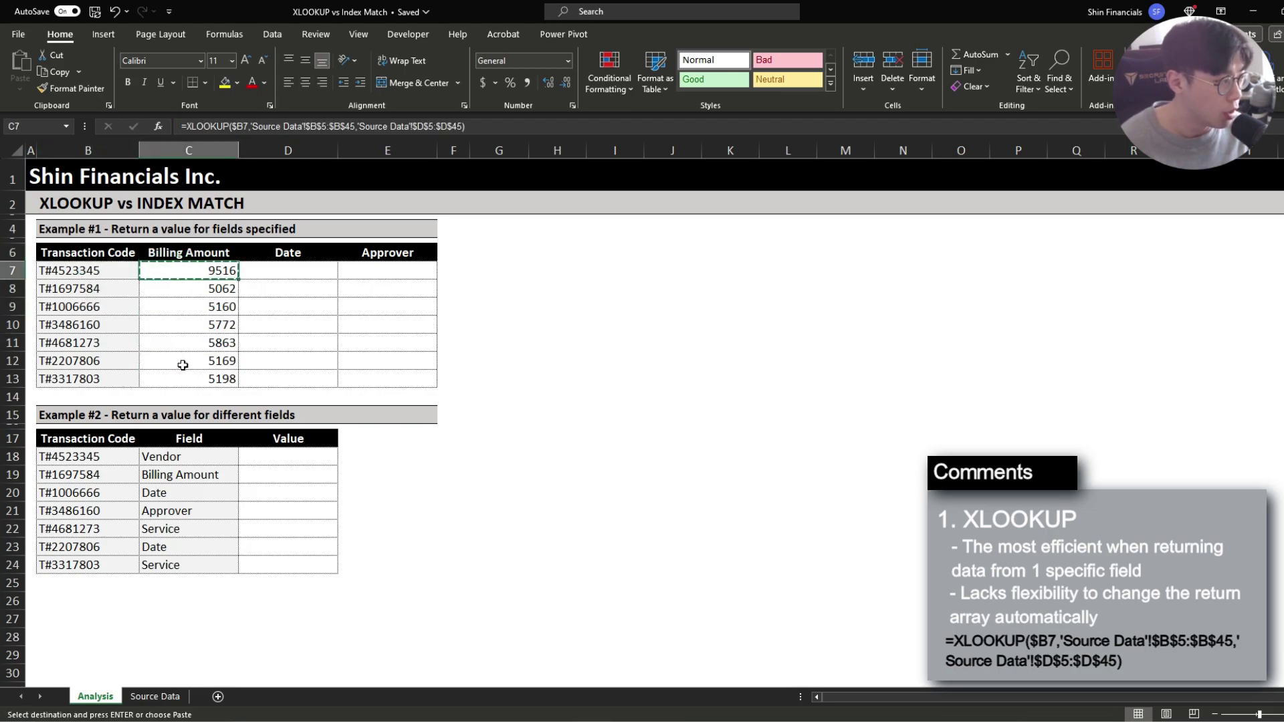
key(Right)
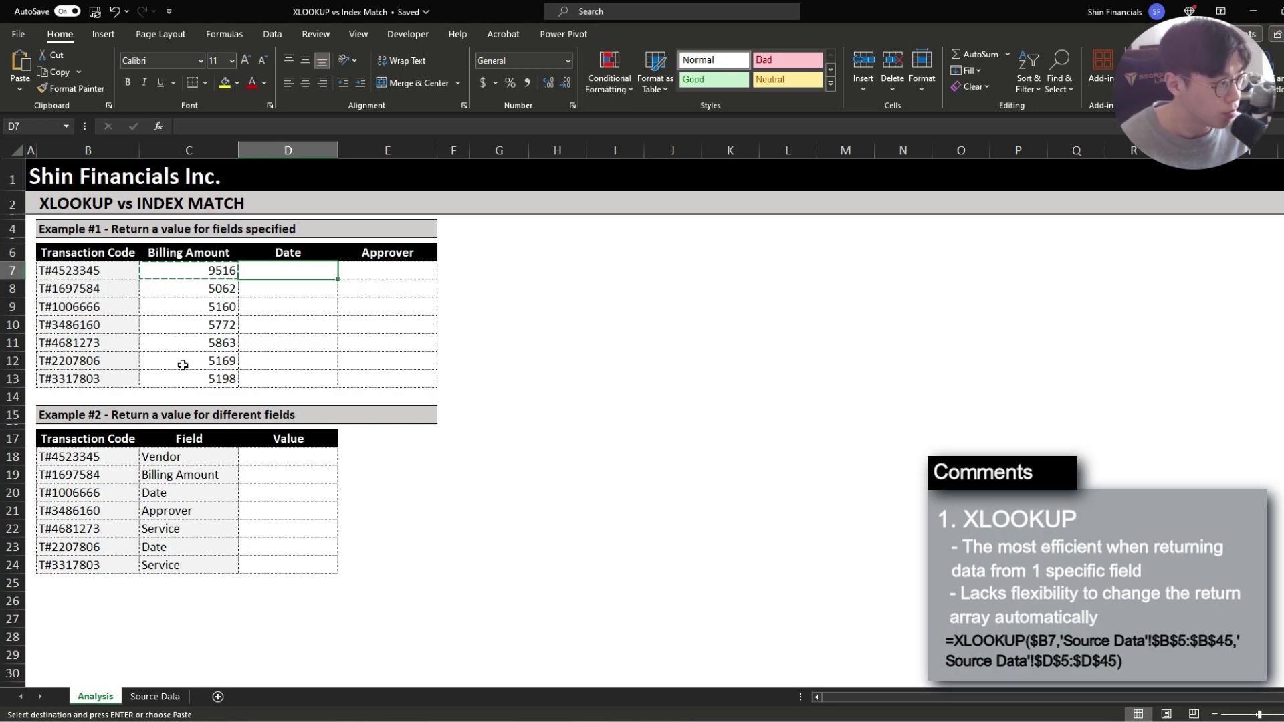
key(ctrl+v)
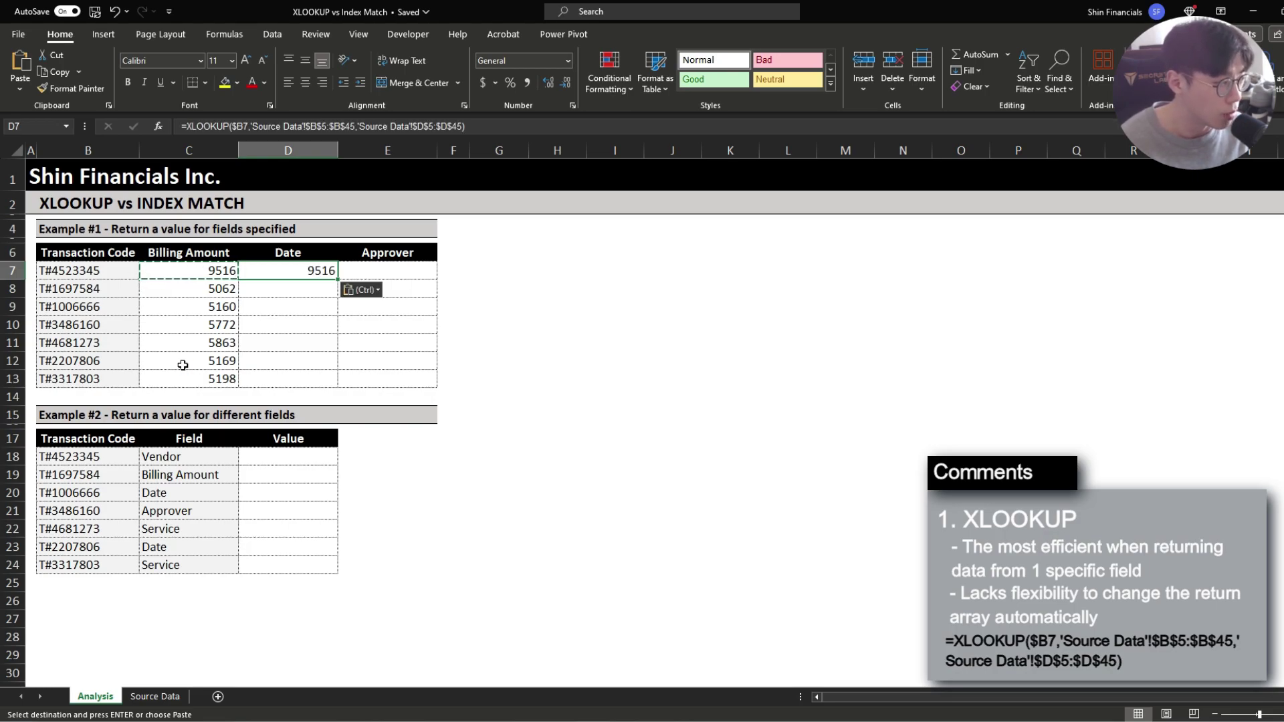
key(Escape)
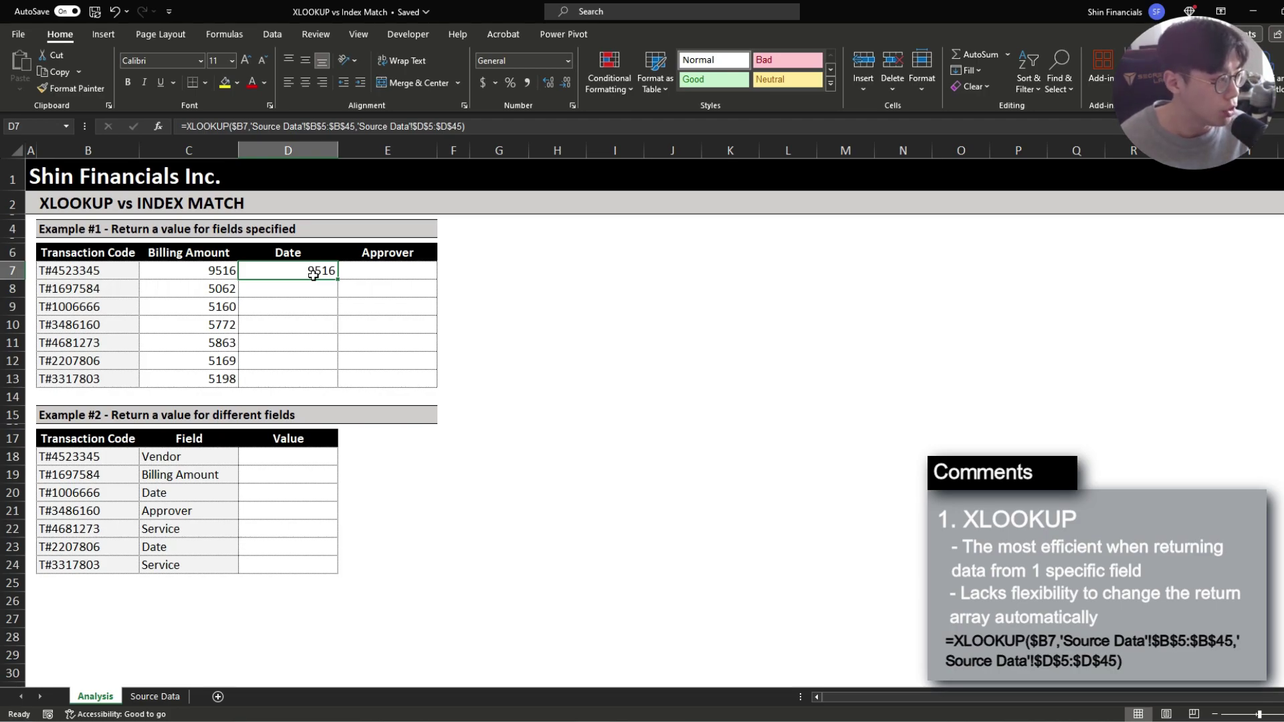
double_click(313, 275)
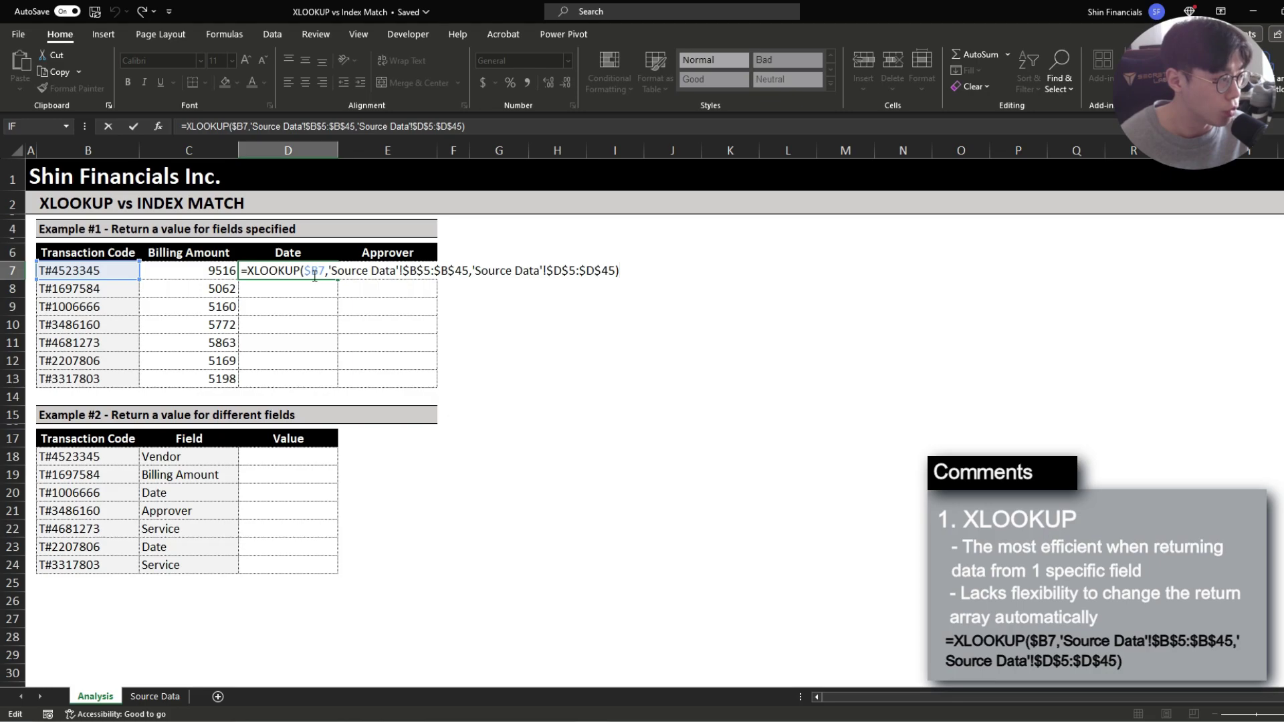
click(552, 270)
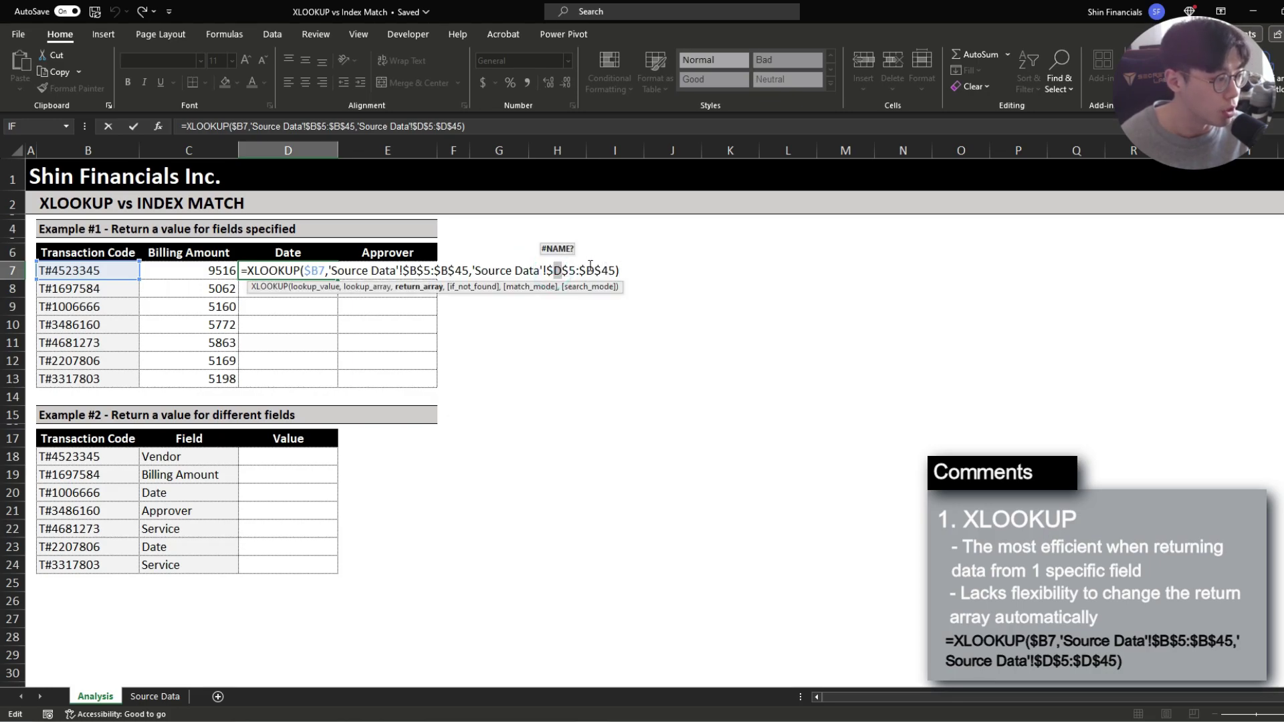
- Confirm D7's formula and locate the Date column F on Source Data
click(558, 271)
key(Return)
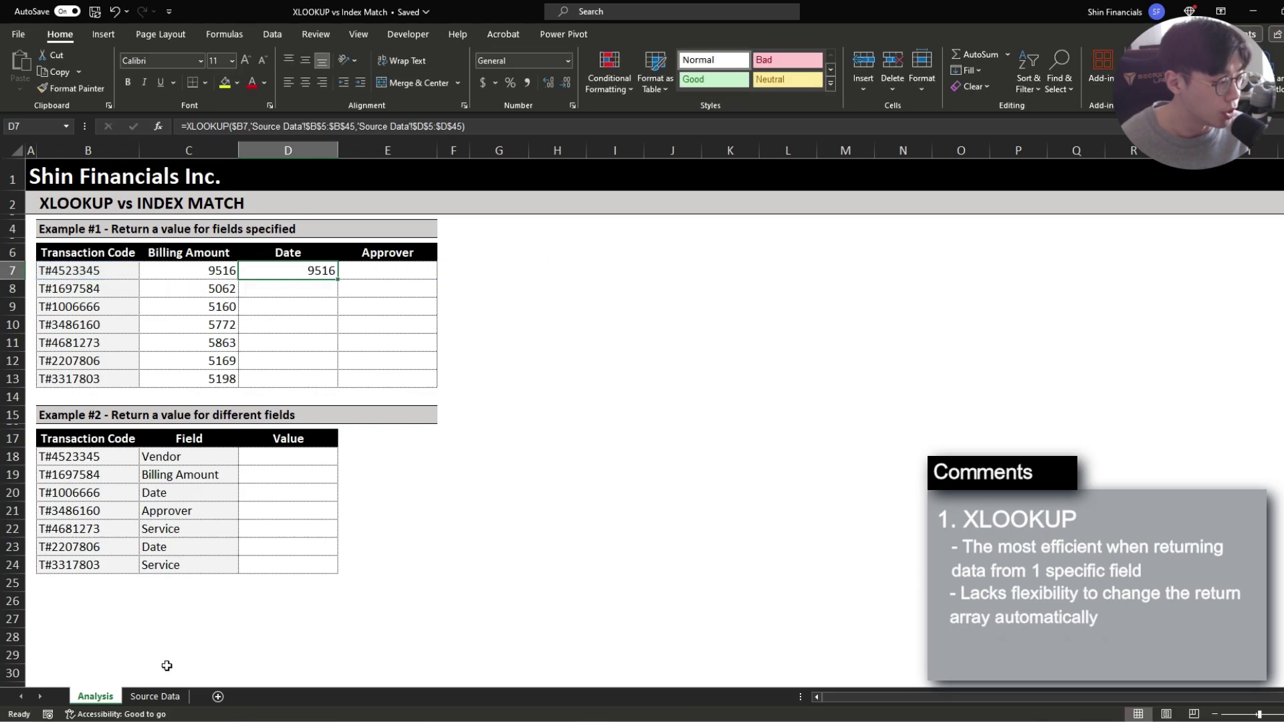
click(155, 697)
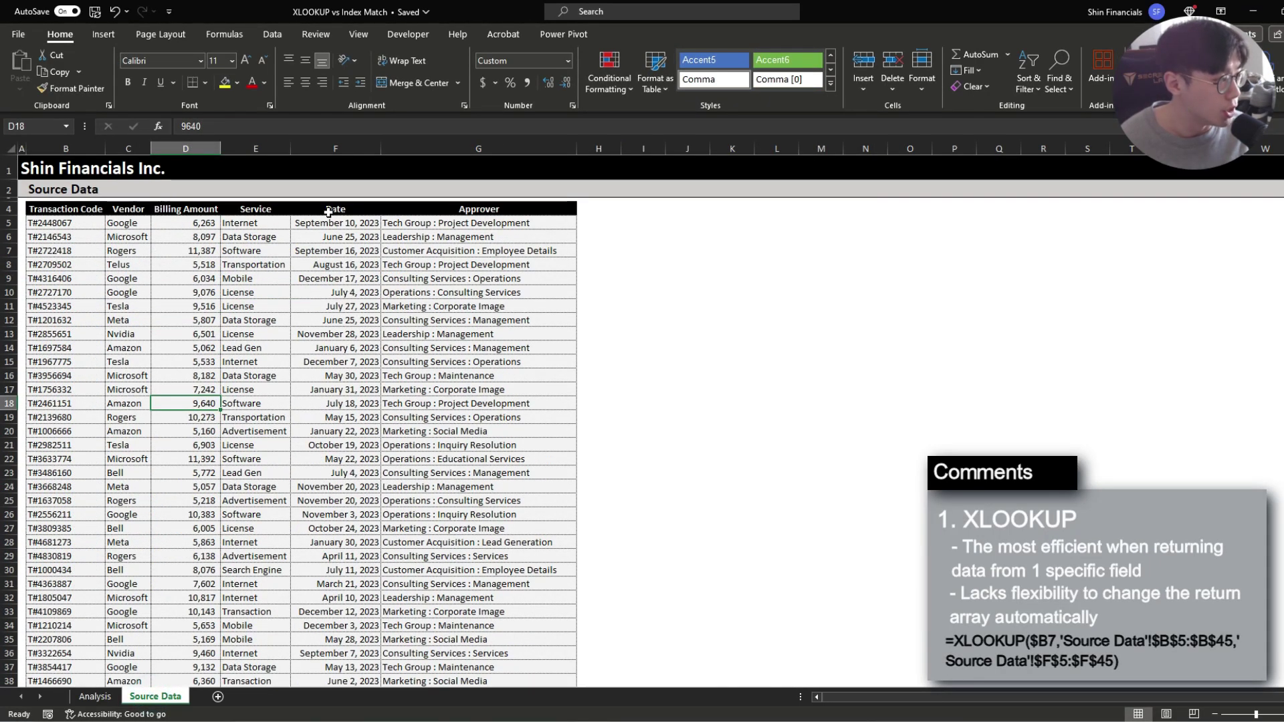
drag(328, 209, 337, 257)
click(95, 696)
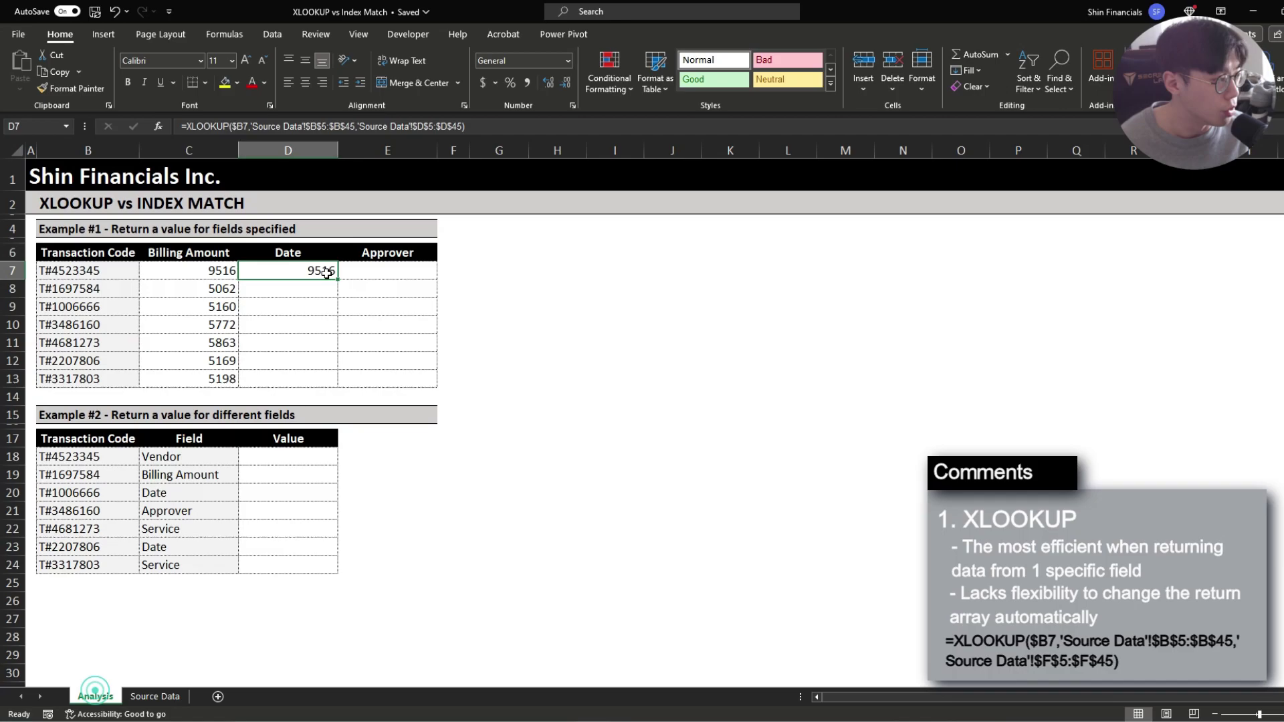
- Change D7's return range to $F$5:$F$45 and copy it down to D13
double_click(309, 271)
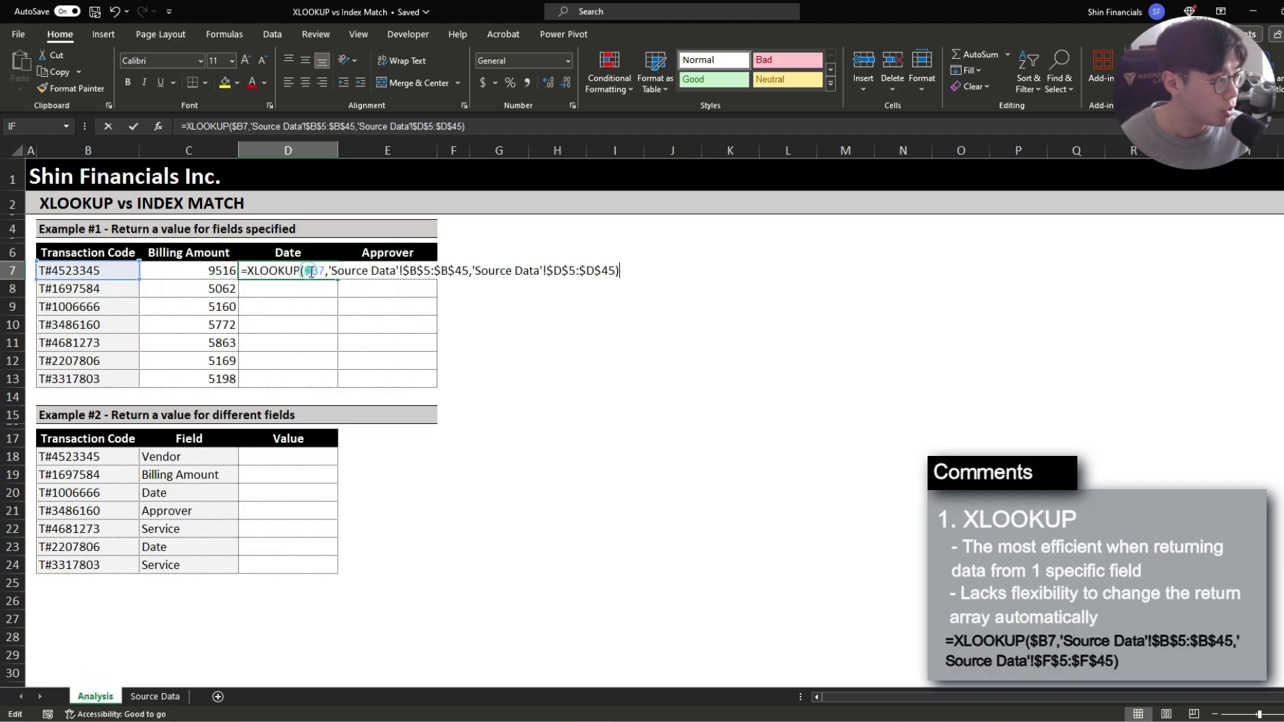
click(562, 271)
key(BackSpace)
text(F)
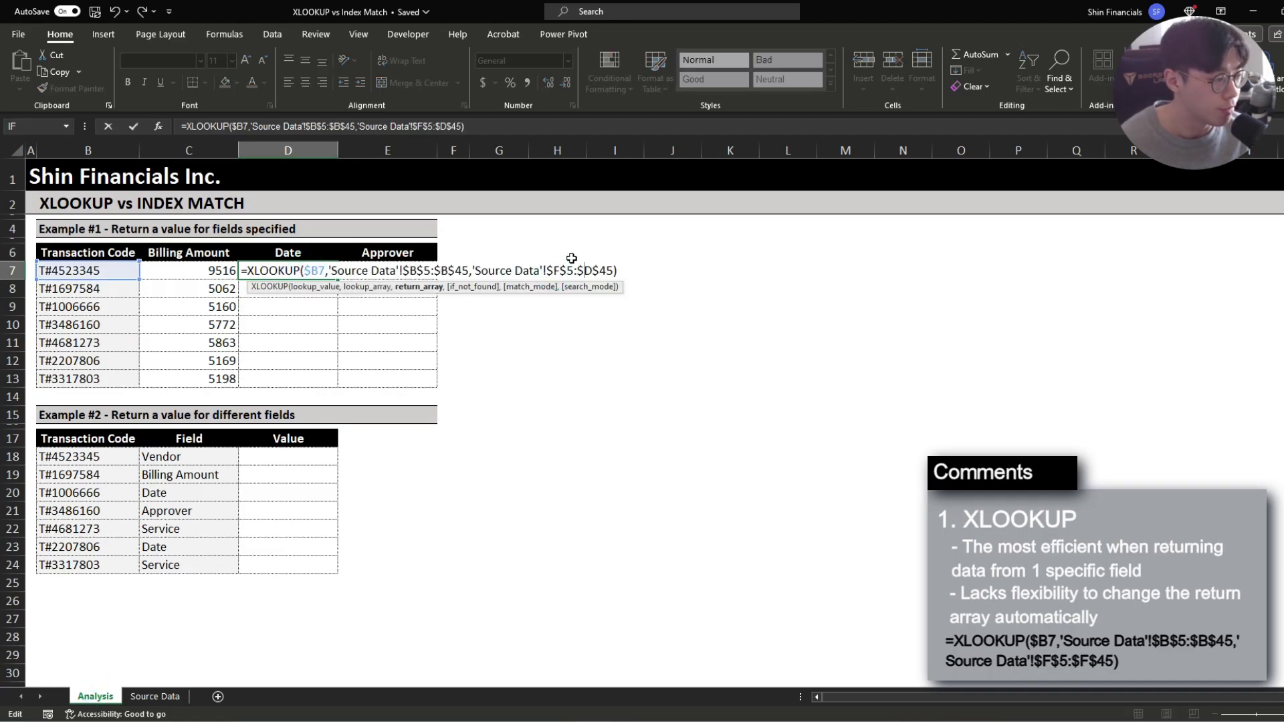
key(Delete)
text(F)
key(ctrl+Return)
key(ctrl+c)
key(shift+Down)
key(shift+Down)
key(shift+Down)
key(shift+Down)
key(shift+Down)
key(shift+Down)
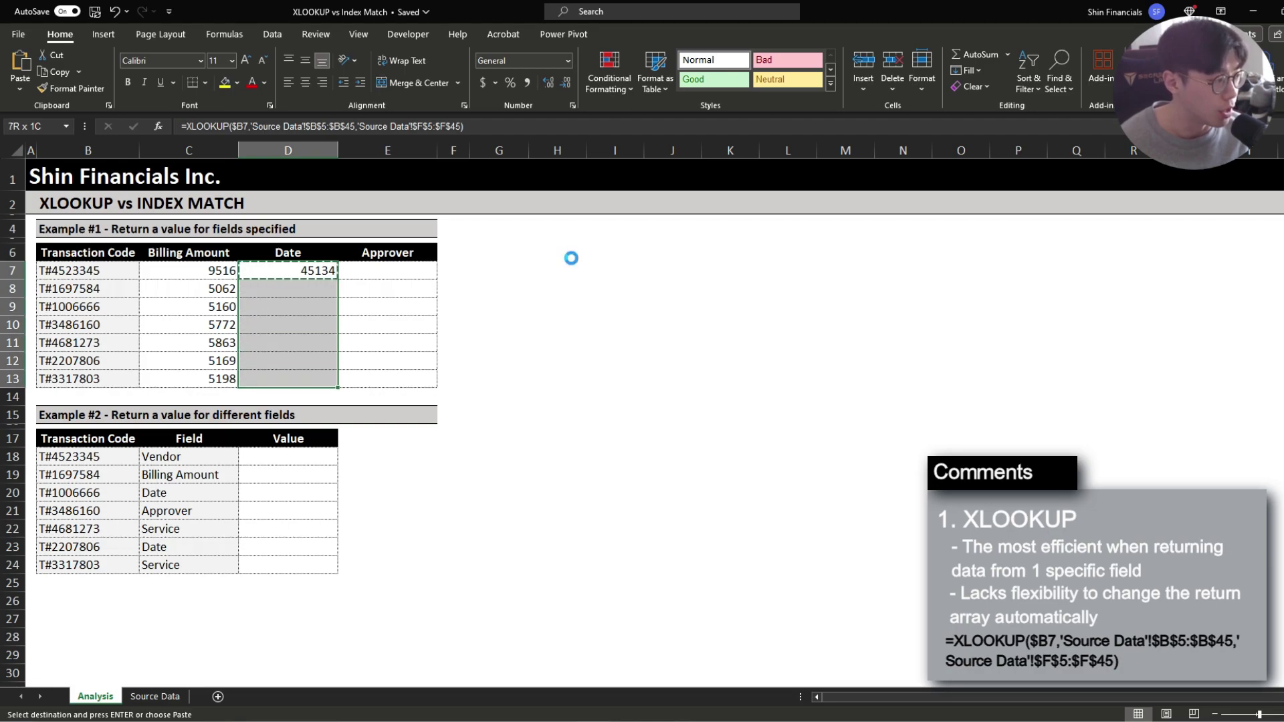
key(ctrl+v)
key(Right)
- Paste the lookup into E7 and locate the Approver column G on Source Data
key(ctrl+v)
key(Escape)
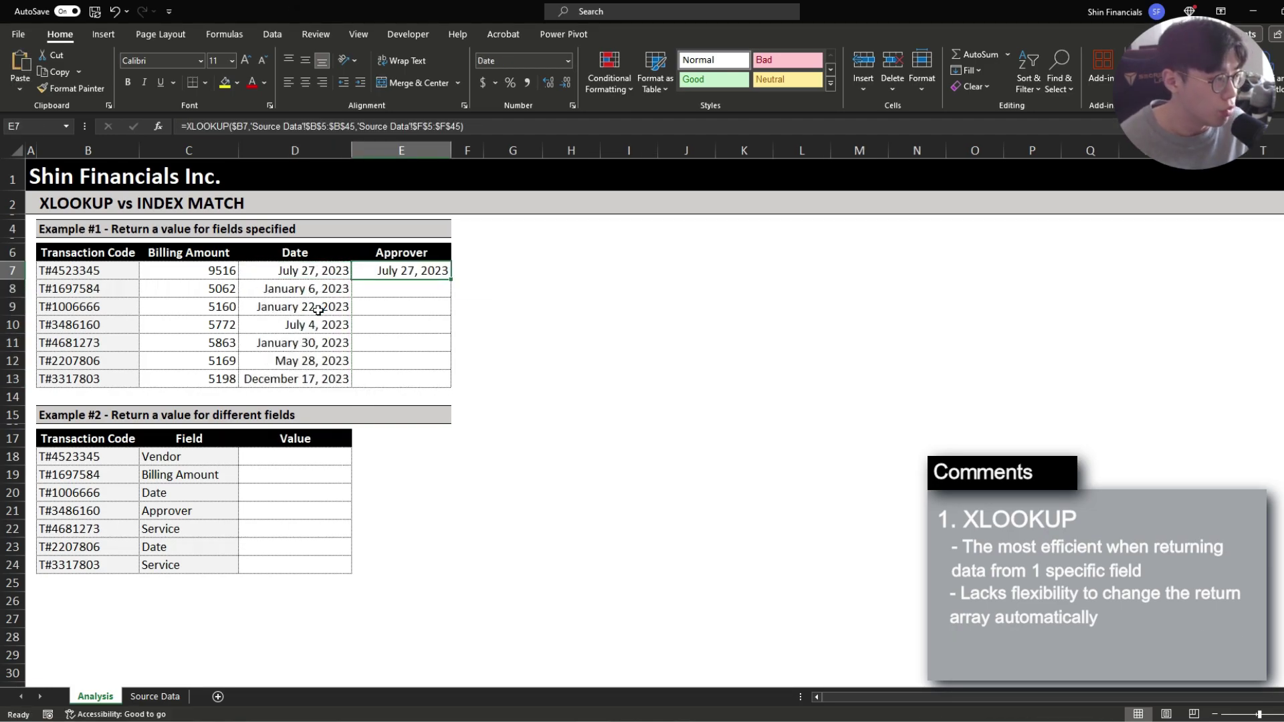
key(F2)
key(Escape)
key(ctrl+Page_Down)
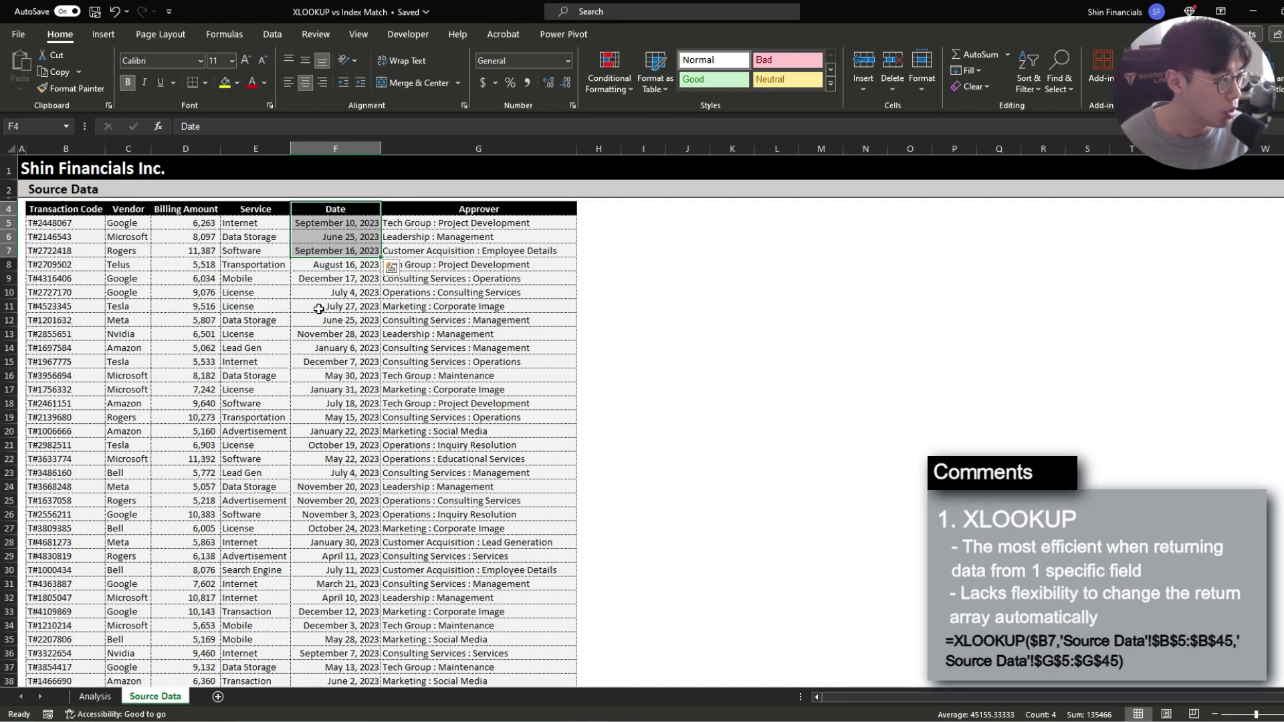
drag(465, 210, 466, 265)
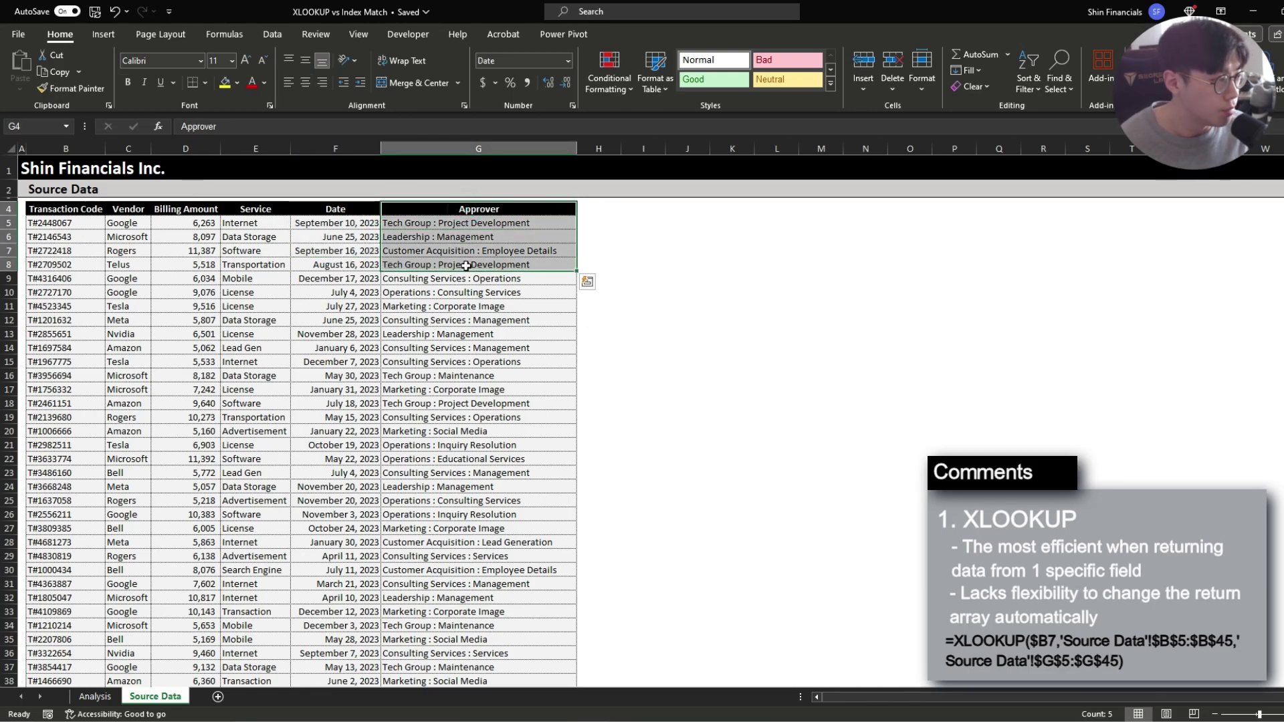
key(ctrl+Page_Up)
- Change E7's return range to $G$5:$G$45 and fill it down to E13
key(F2)
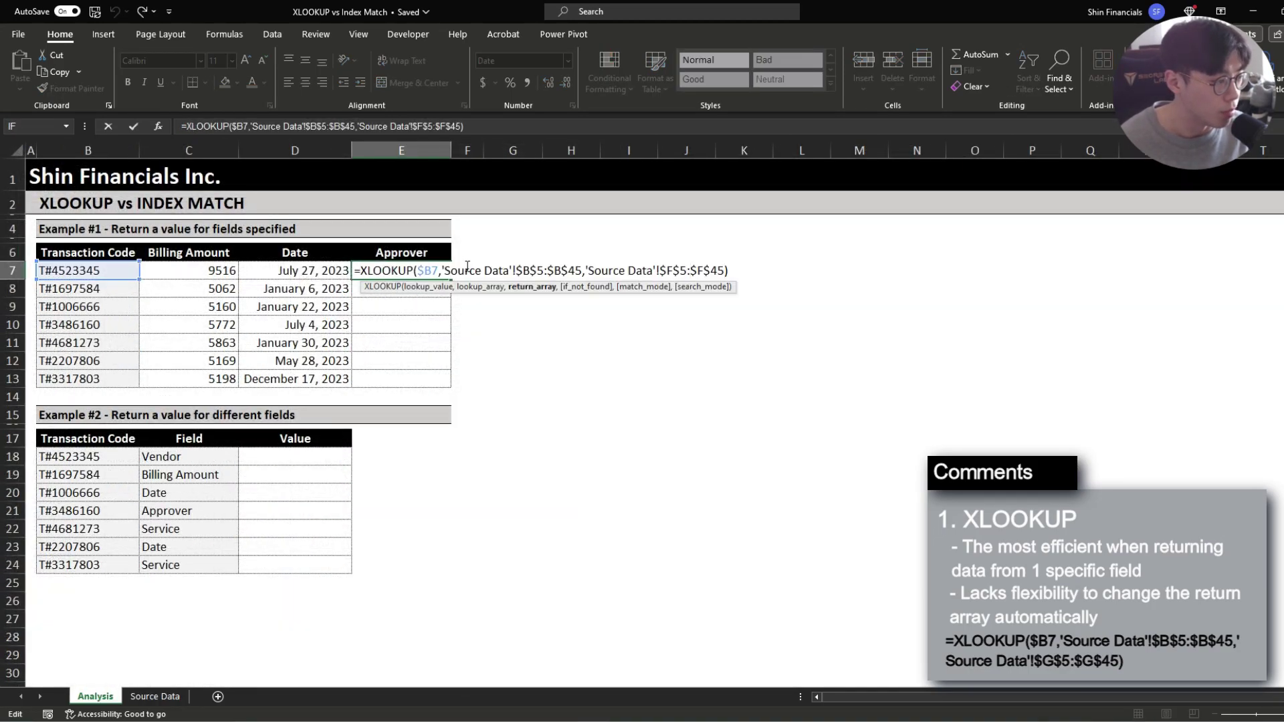
key(BackSpace)
text(G)
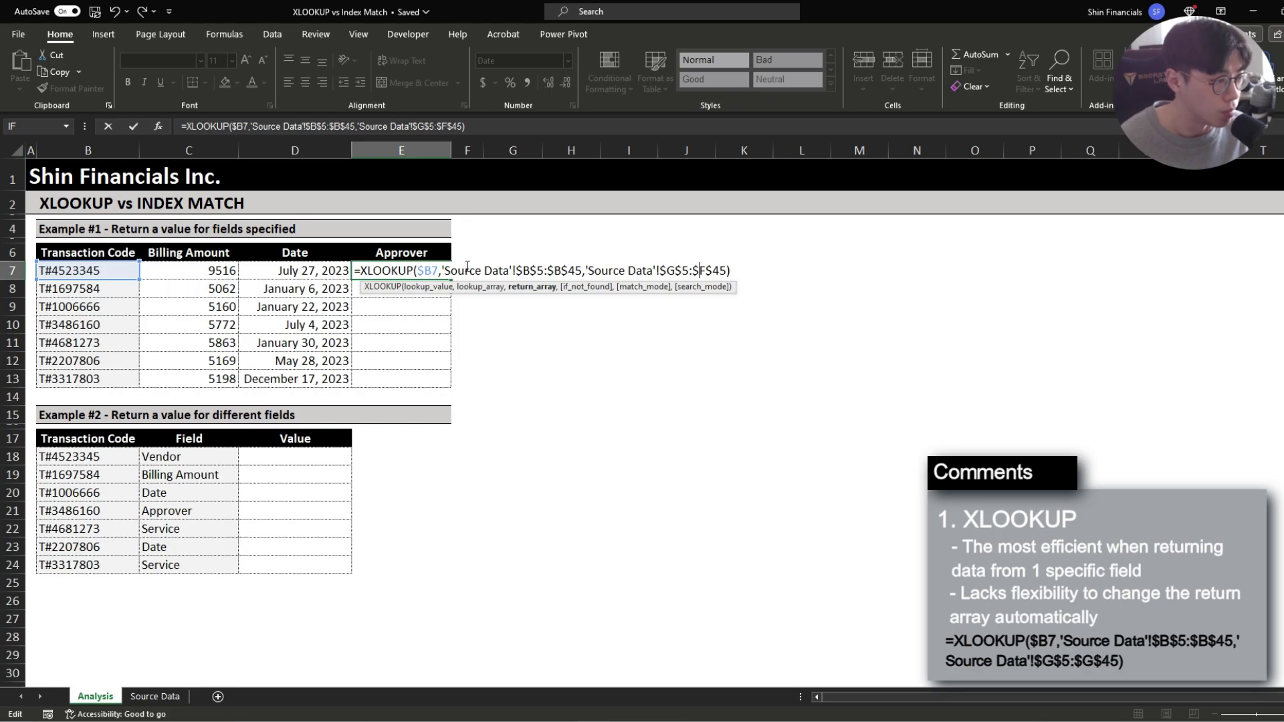
key(Delete)
text(G)
key(ctrl+Return)
key(ctrl+c)
key(shift+Down)
key(shift+Down)
key(shift+Down)
key(shift+Down)
key(shift+Down)
key(shift+Down)
key(ctrl+v)
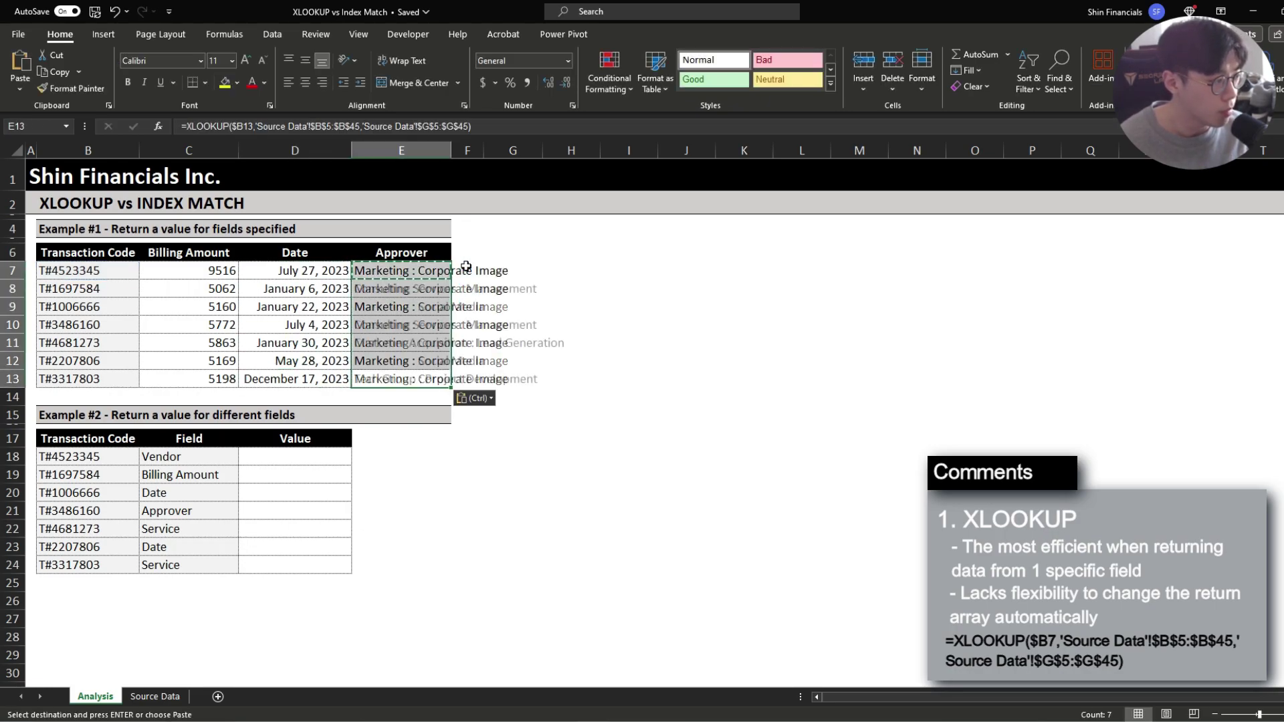
- Autofit column E to the Approver values
key(alt+h)
key(o)
key(i)
- Review the three Example #1 field headers, then clear the XLOOKUP results starting at C7
key(Left)
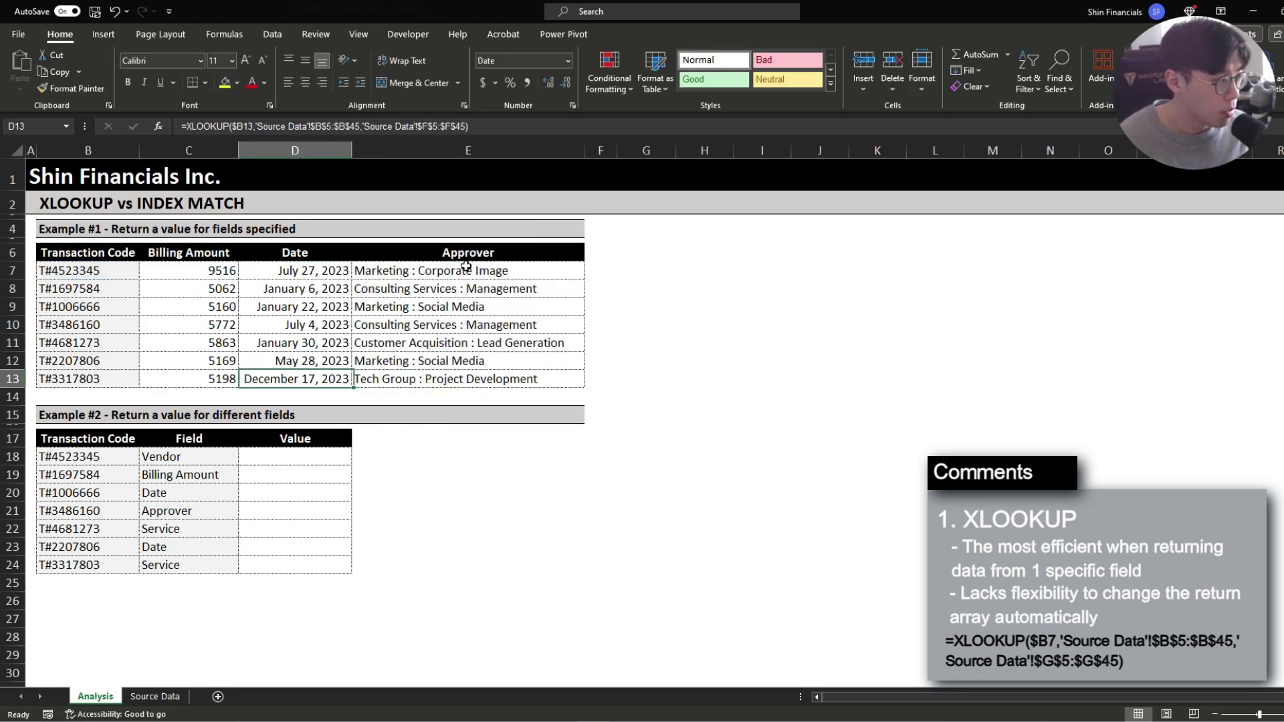
key(Left)
key(Up)
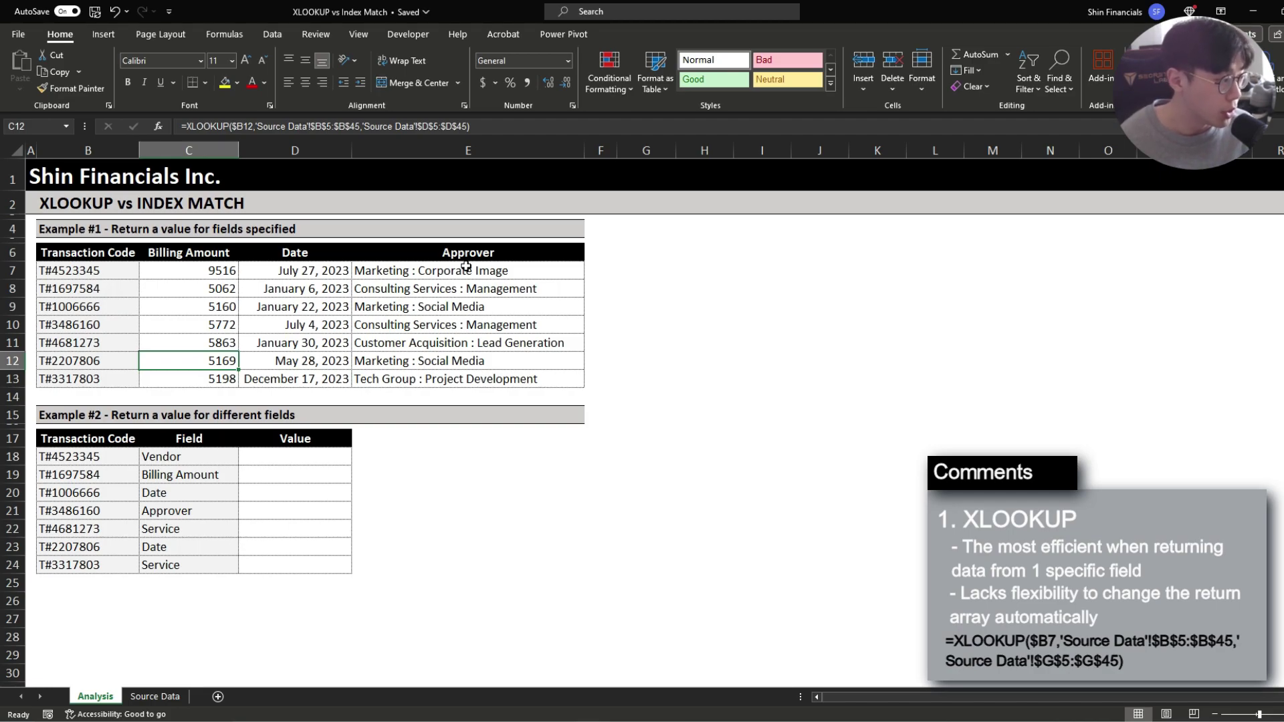
key(ctrl+Up)
key(Down)
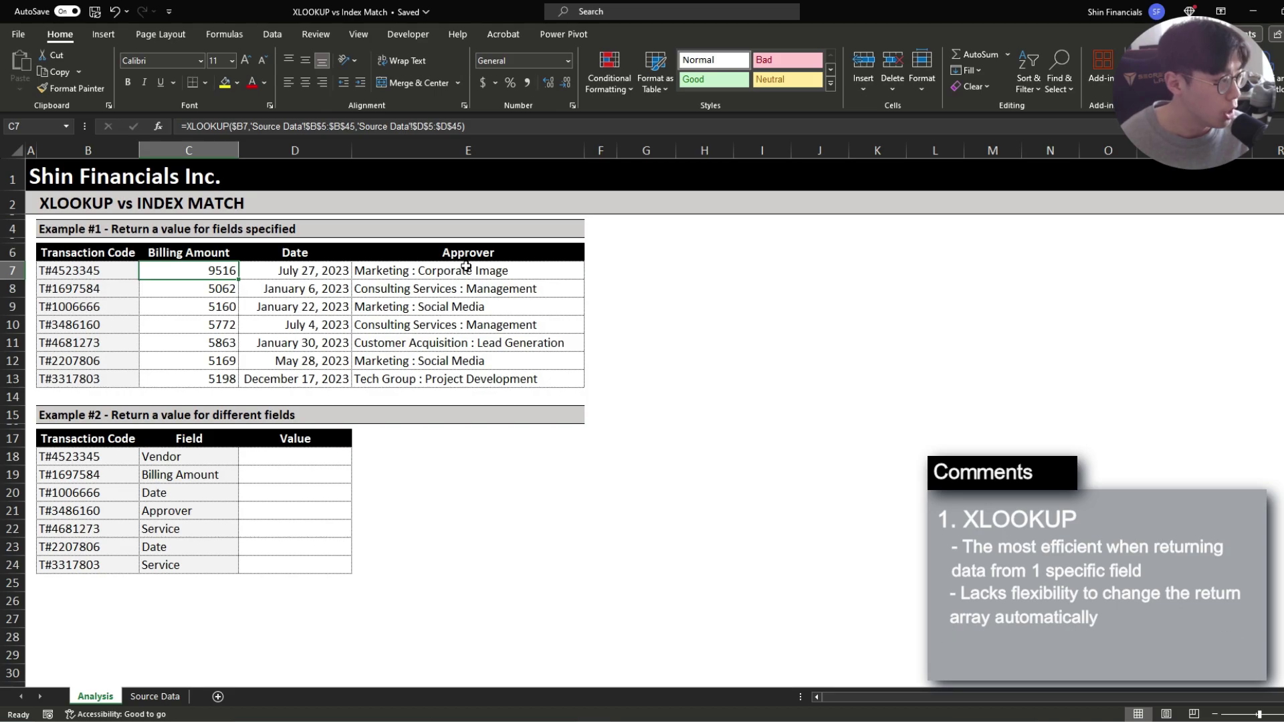
key(Up)
key(shift+Right)
key(shift+Right)
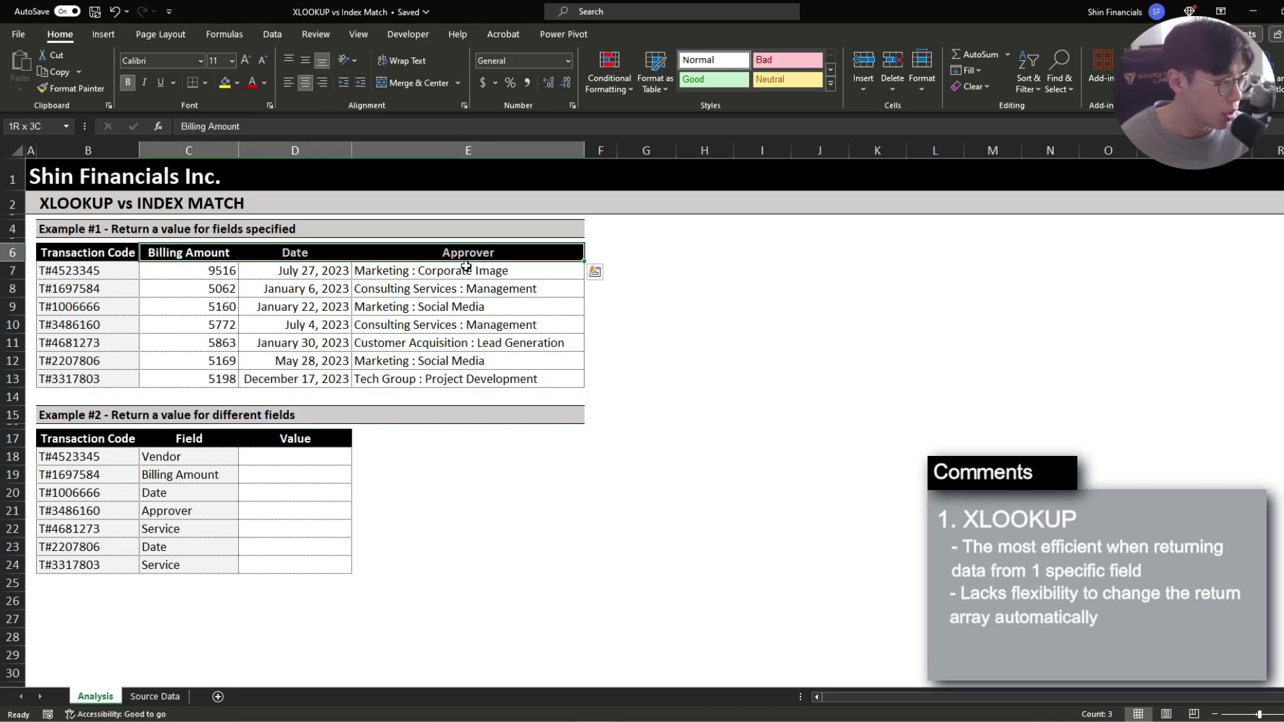
key(Down)
key(F2)
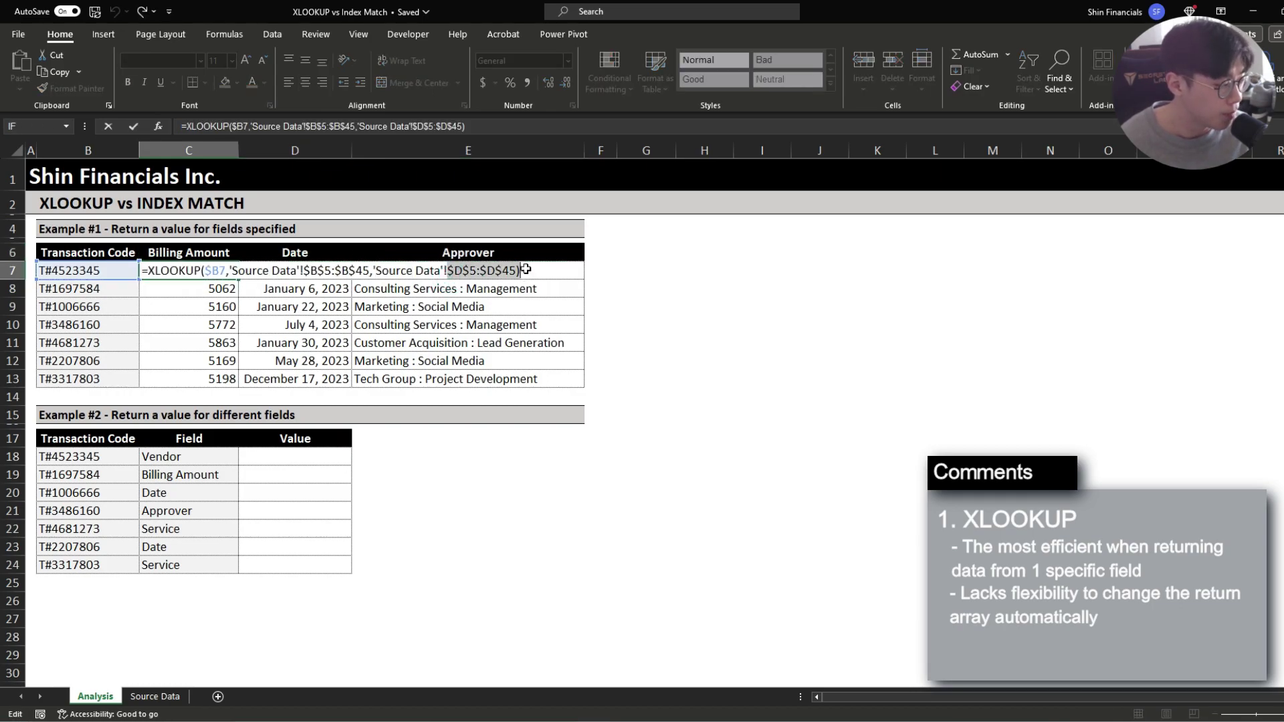
key(Escape)
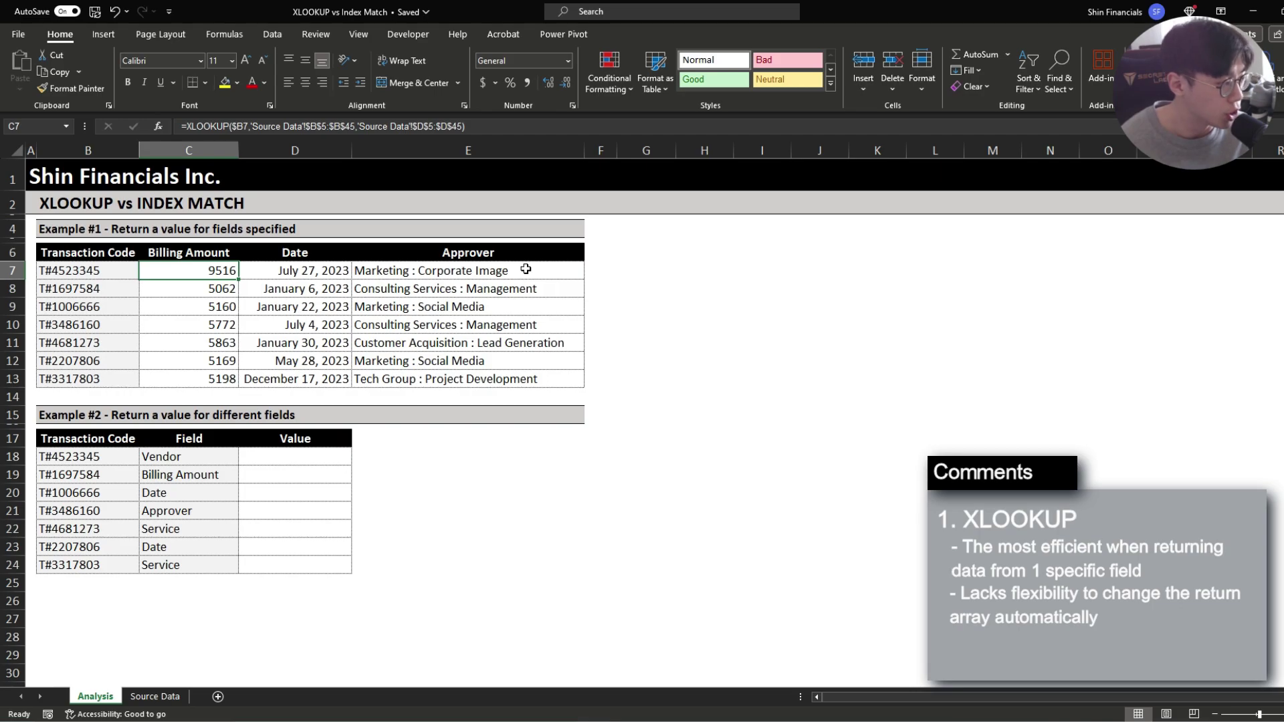
key(Delete)
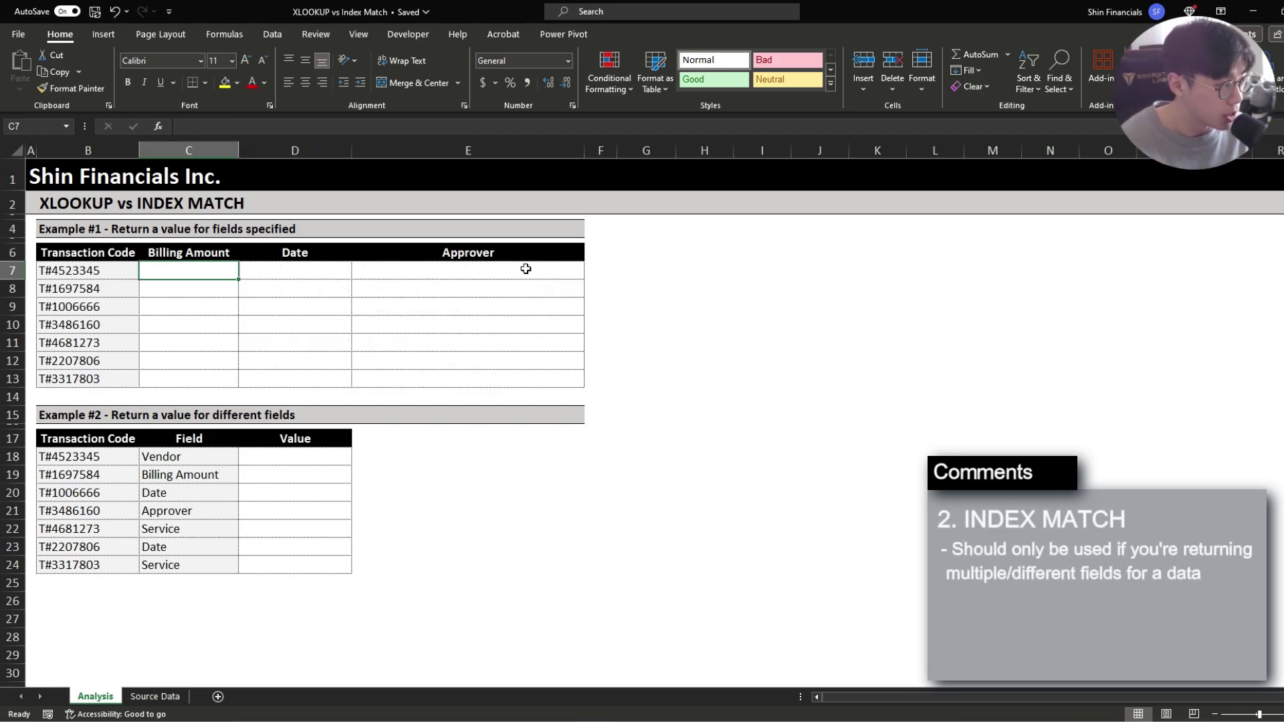
- Begin an INDEX formula in C7 over the absolute Source Data range $C$5:$G$45
text(=INDEX()
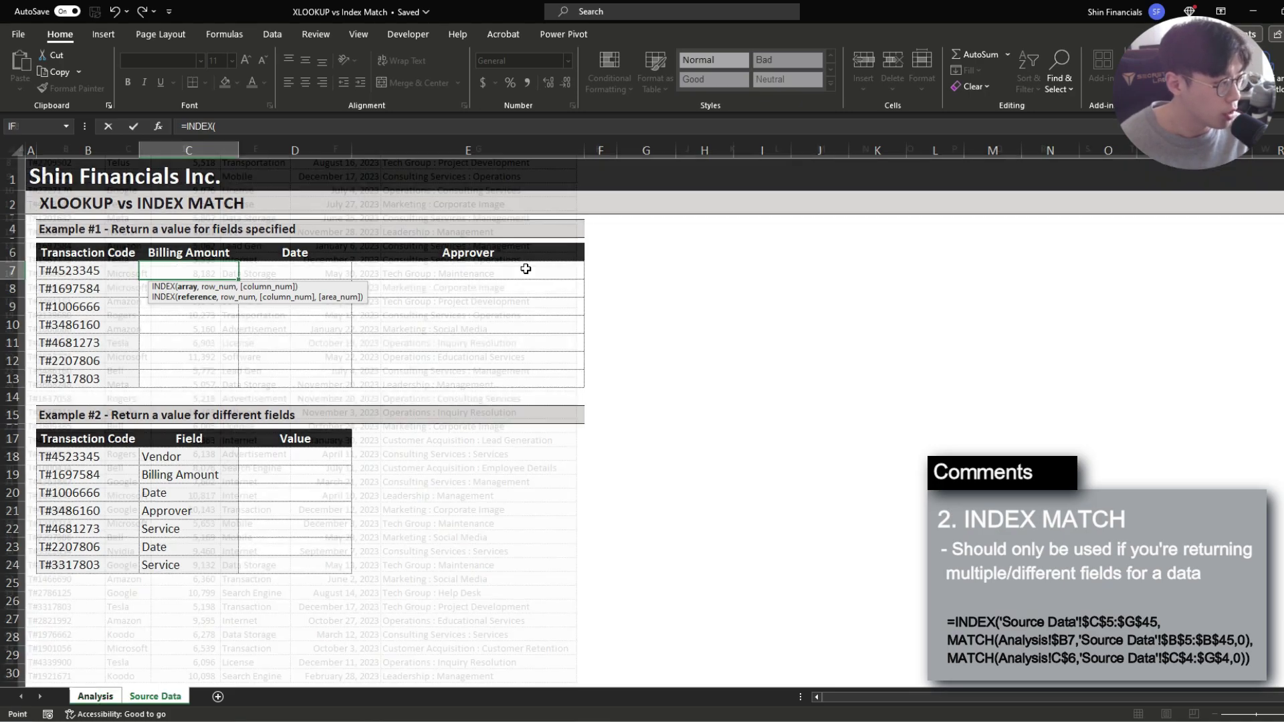
key(ctrl+Page_Down)
key(Right)
key(Up)
key(Up)
key(Up)
key(Up)
key(ctrl+shift+Right)
key(ctrl+shift+Down)
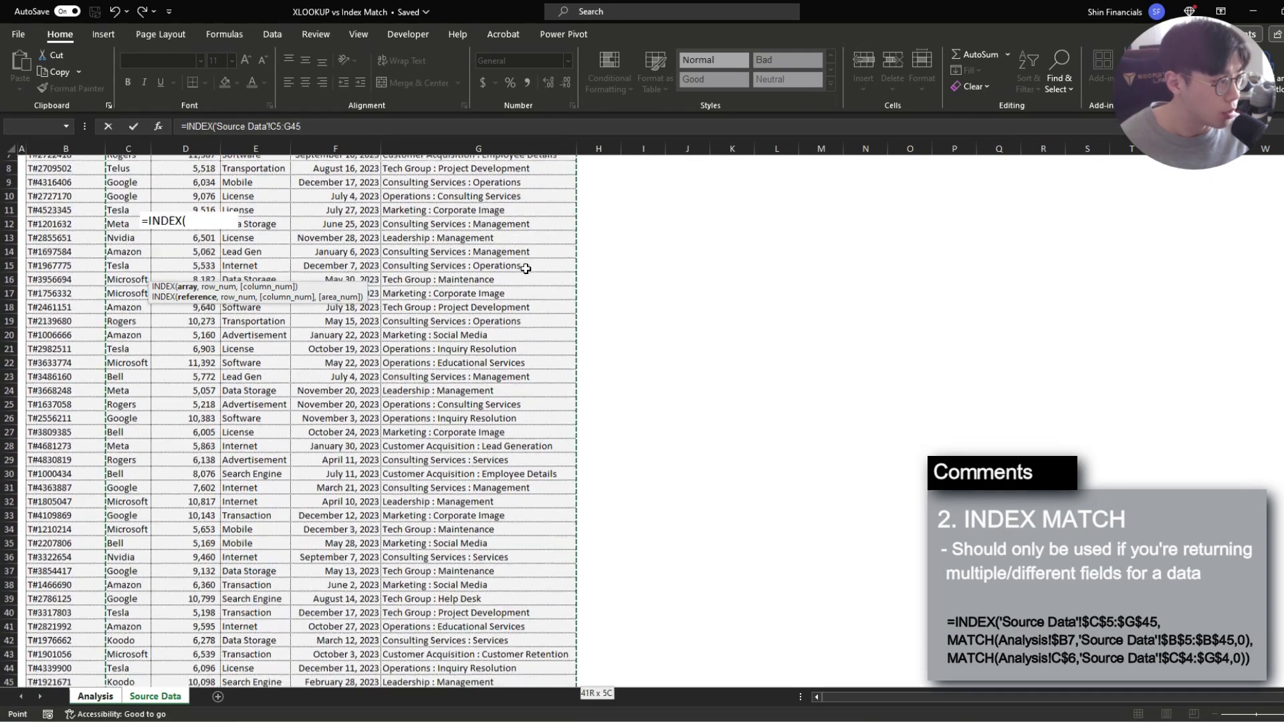
key(F4)
- Add a row MATCH of B7 against 'Source Data'!$B$5:$B$45 with exact match 0
text(,MATCH()
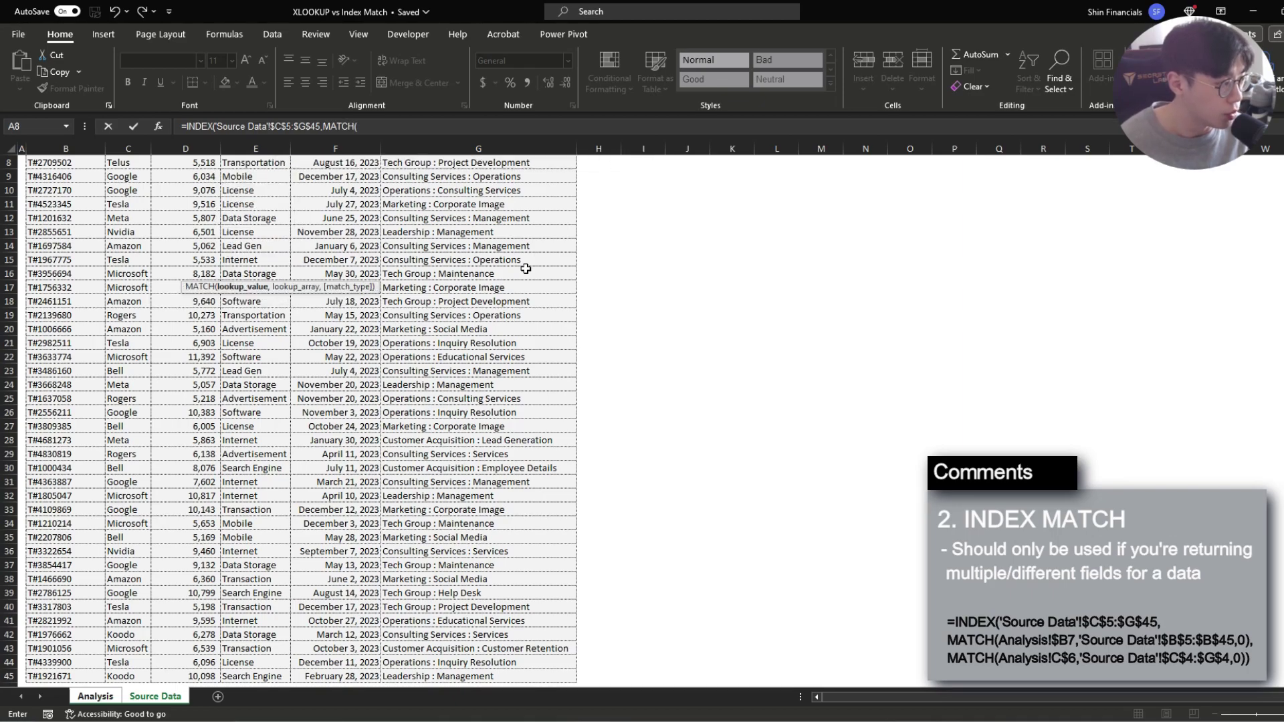
key(ctrl+Page_Up)
key(Left)
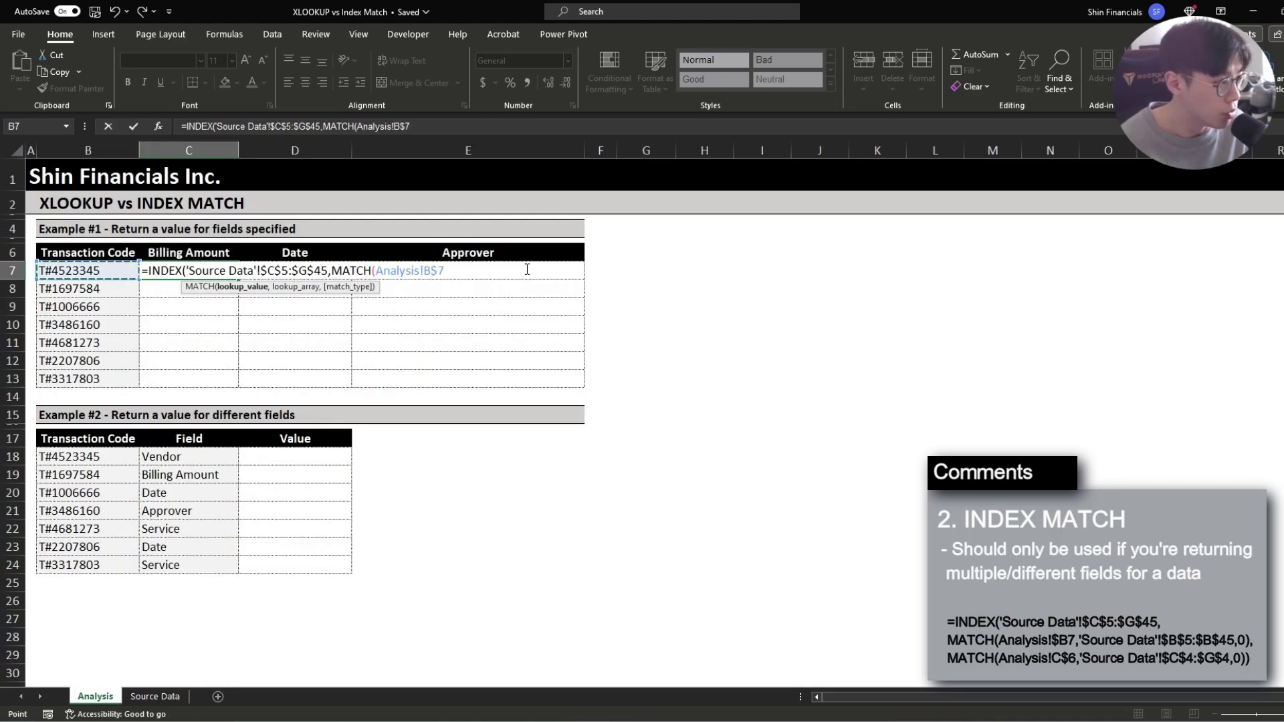
text(,)
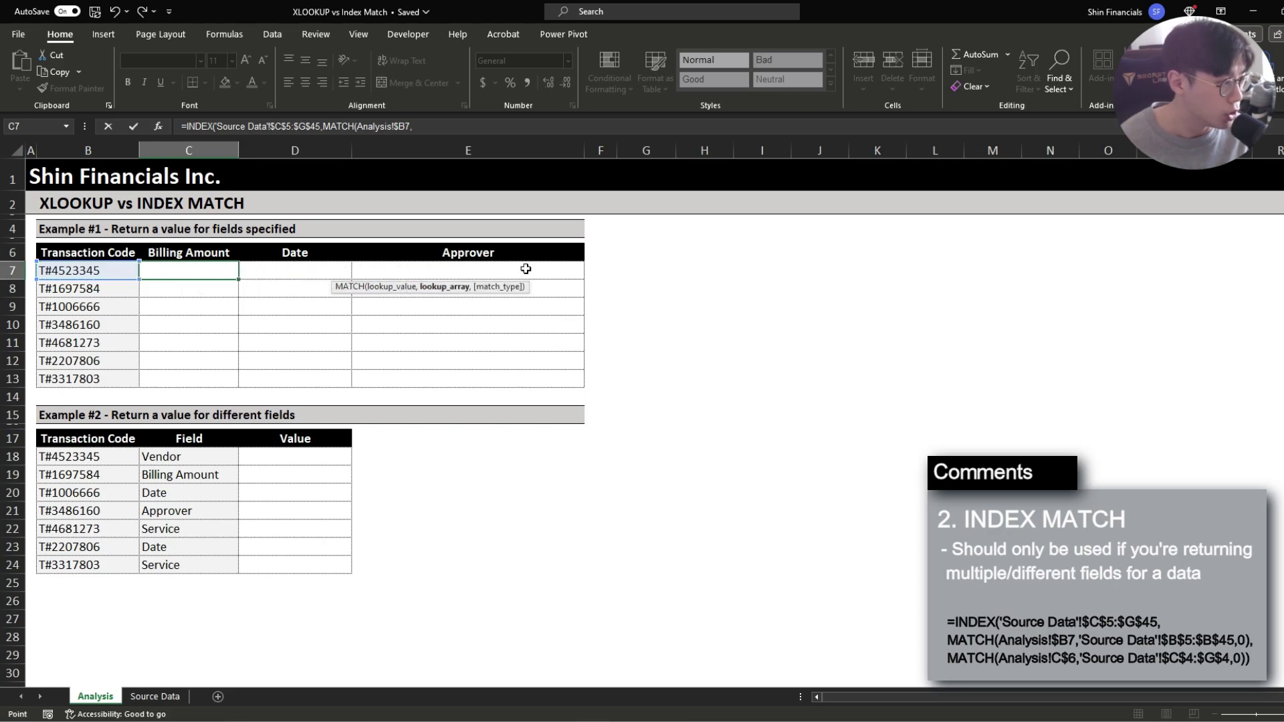
key(ctrl+Page_Down)
key(Right)
key(Down)
key(Down)
key(Down)
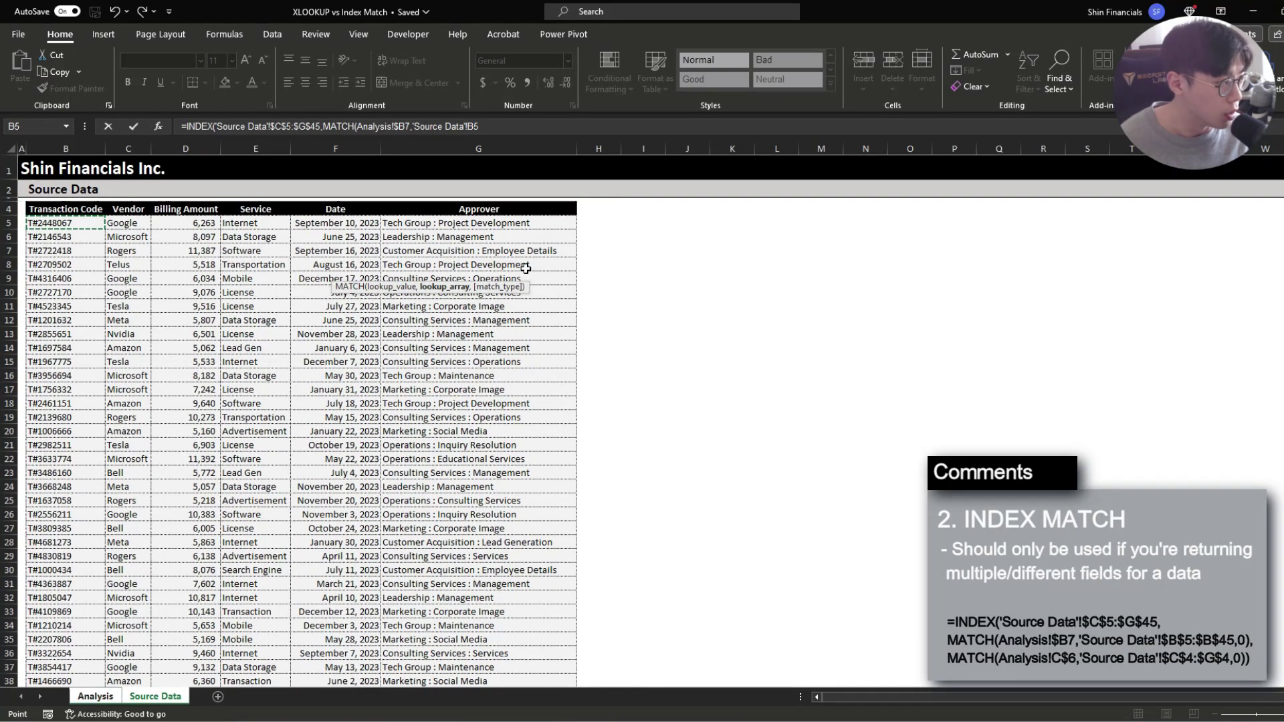
key(ctrl+shift+Down)
key(F4)
text(,)
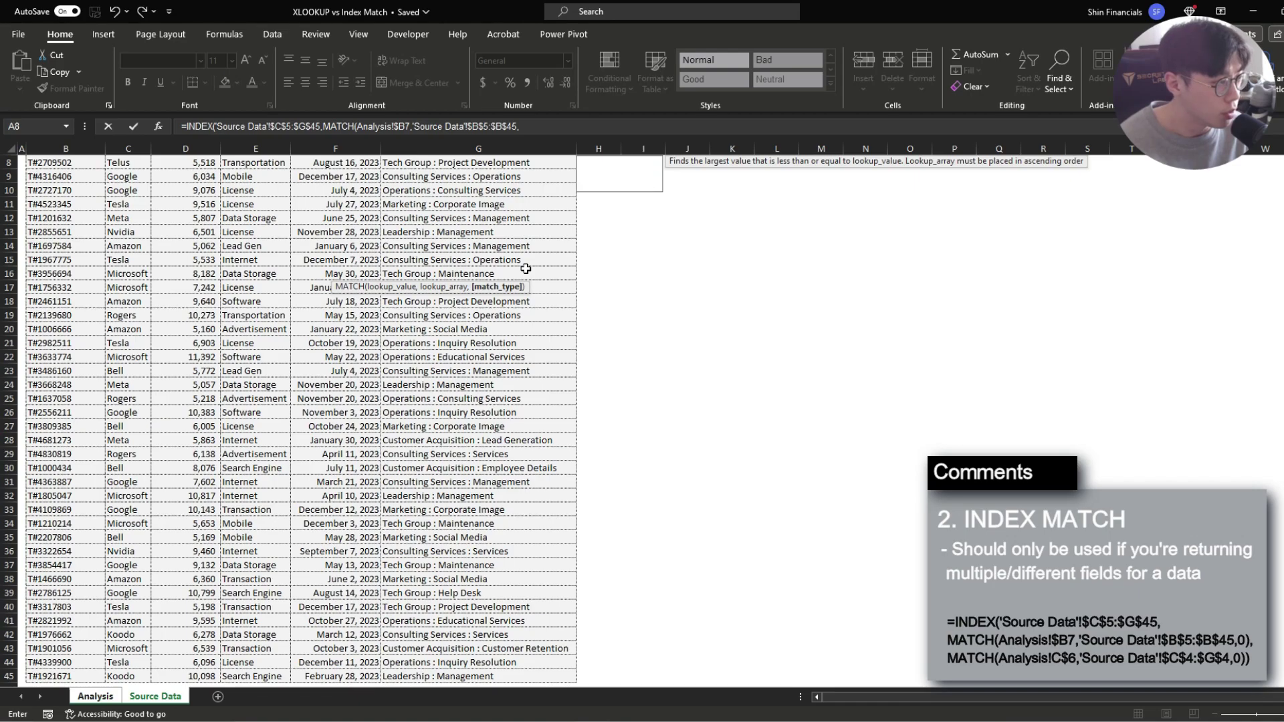
text(0),MATCH()
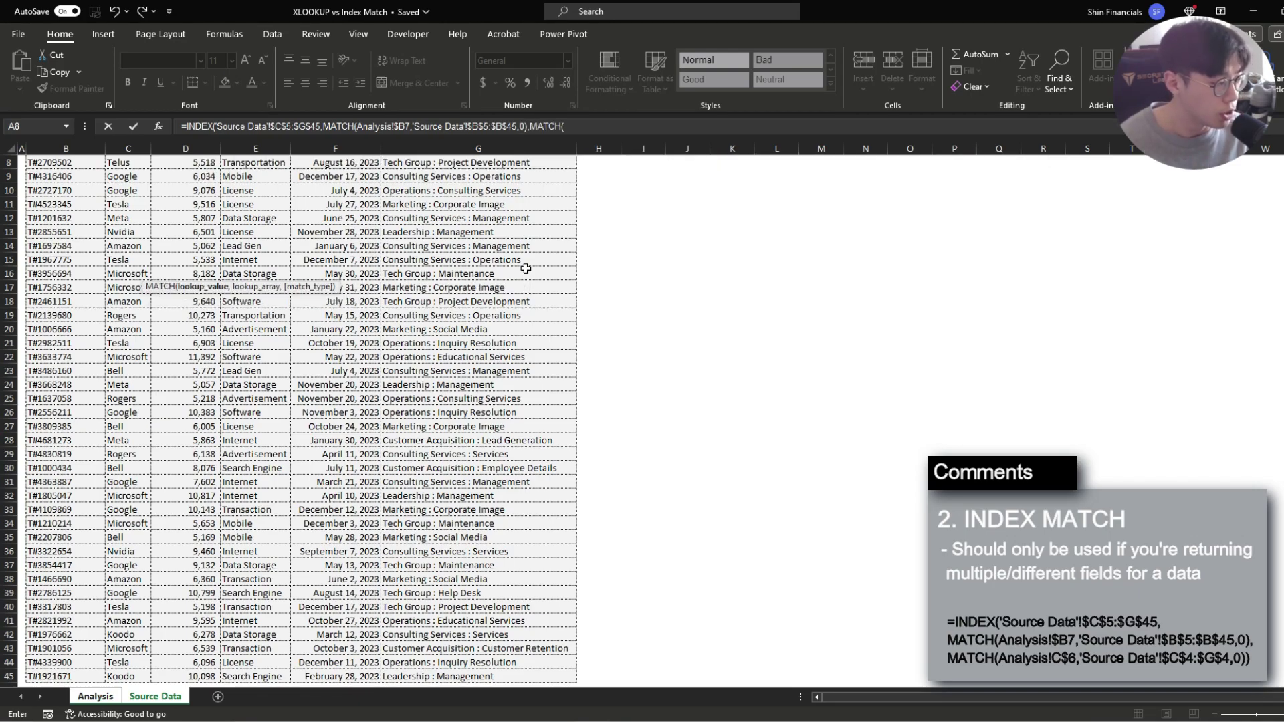
- Add a column MATCH of header C$6 against the absolute Source Data header row, and commit
key(ctrl+Page_Up)
key(Up)
key(F4)
key(F4)
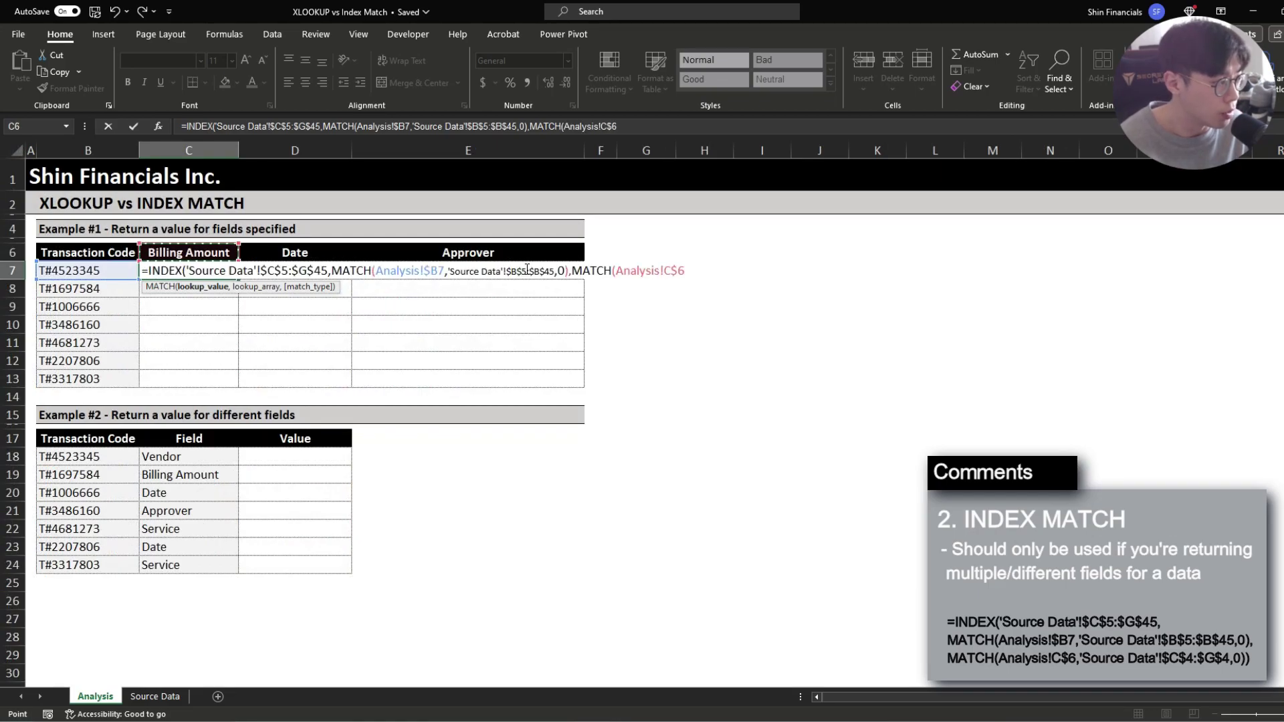
text(,)
key(ctrl+Page_Down)
key(Up)
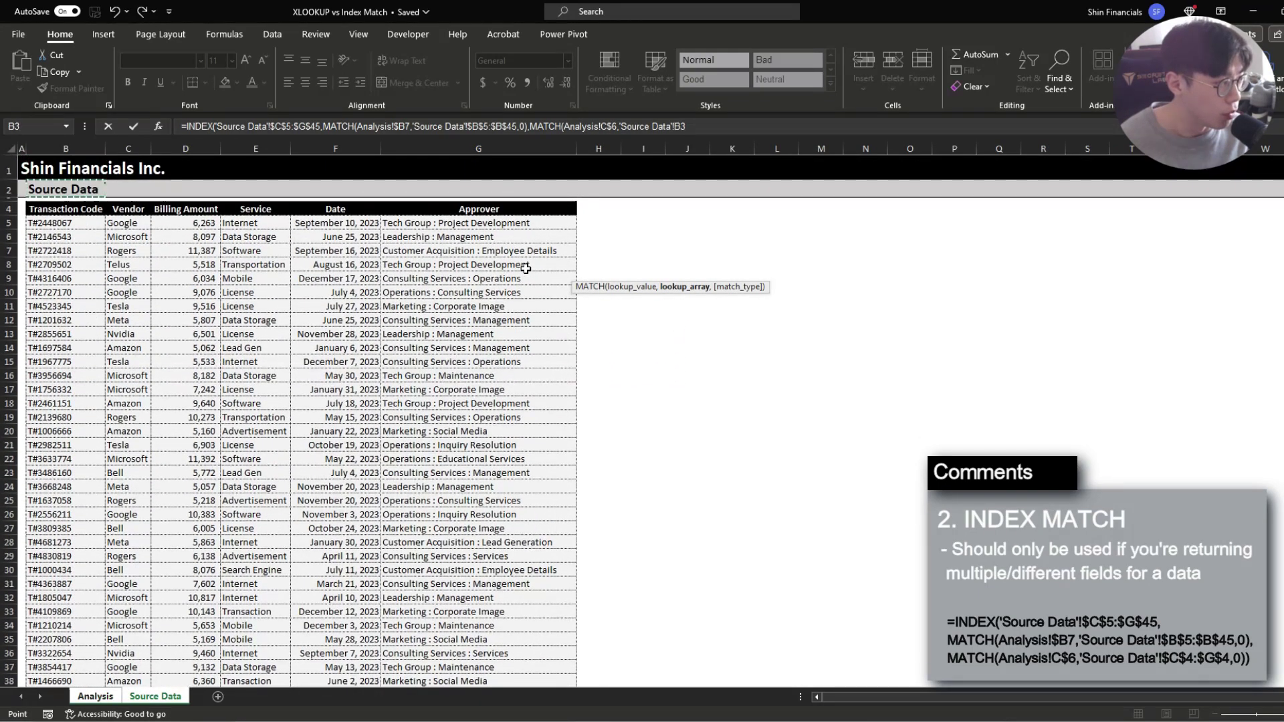
key(Left)
key(ctrl+shift+Right)
key(F4)
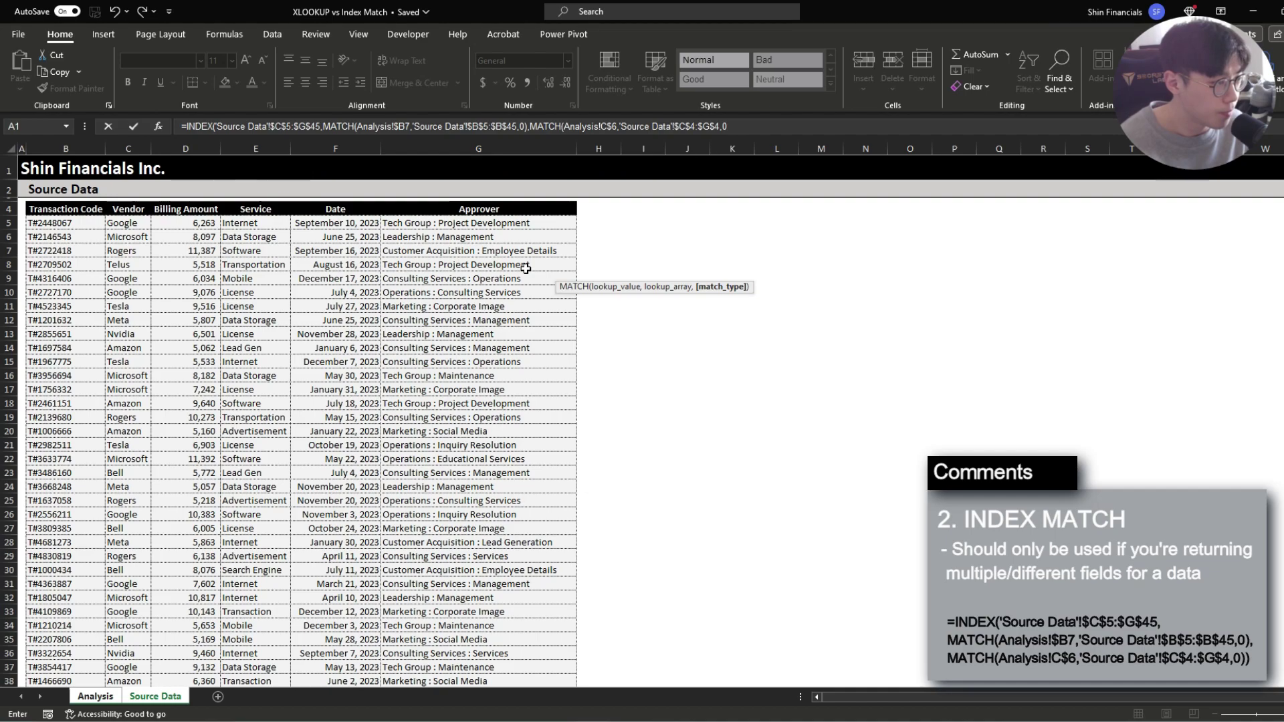
text(,0)))
key(Return)
- Copy the INDEX MATCH formula from C7 across and down through E13
key(Up)
key(ctrl+c)
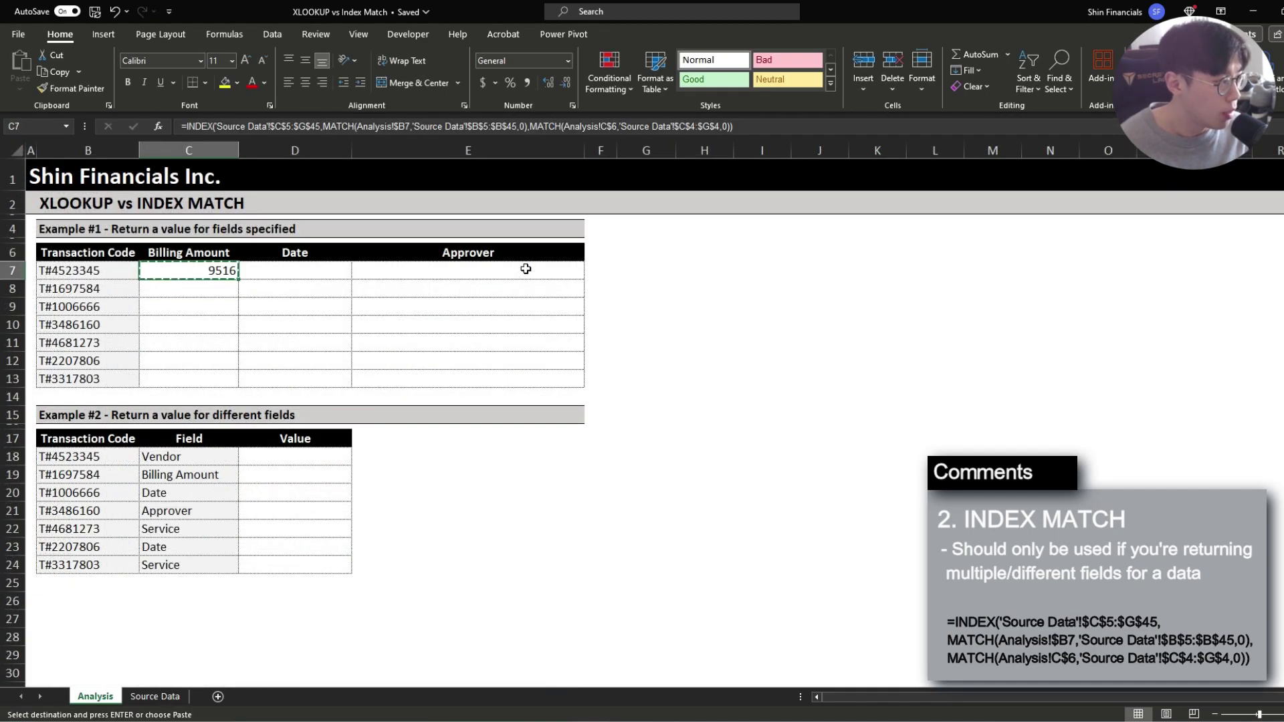
key(shift+Right)
key(shift+Right)
key(shift+Down)
key(shift+Down)
key(shift+Down)
key(shift+Down)
key(shift+Down)
key(shift+Down)
key(ctrl+v)
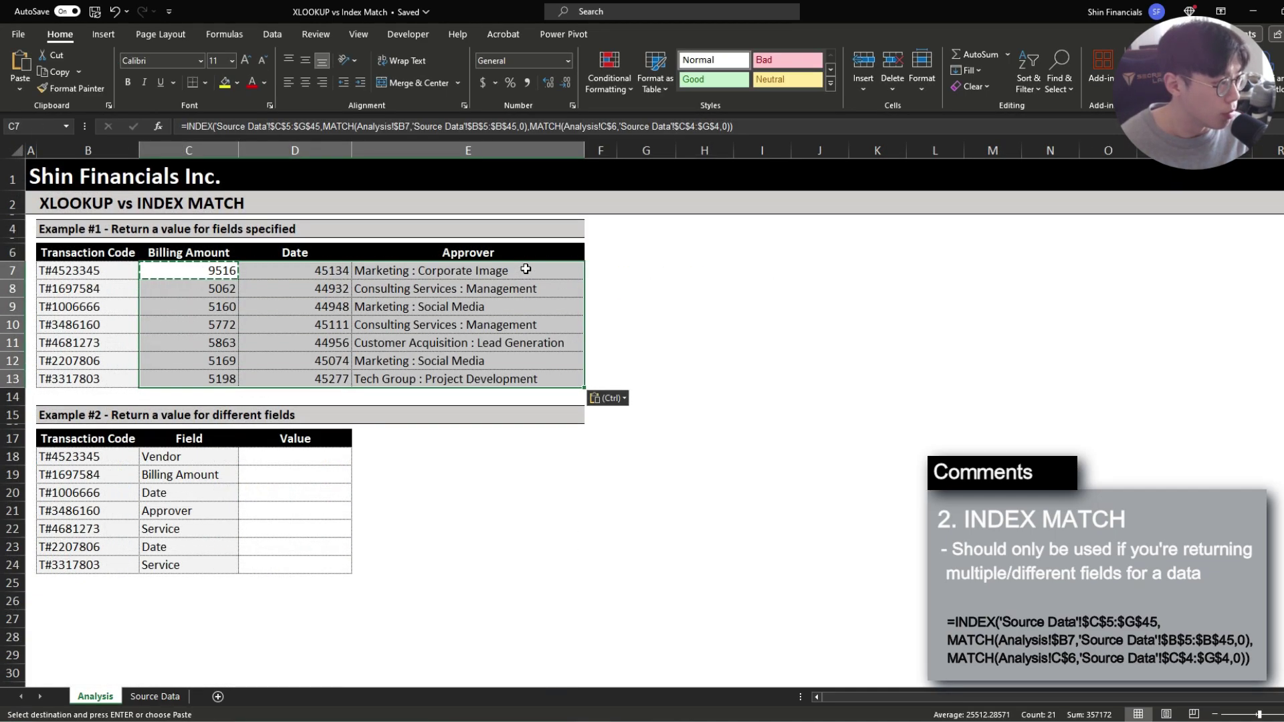
- Check the pasted Date formula and headers, then move down to the Example #2 table
key(Right)
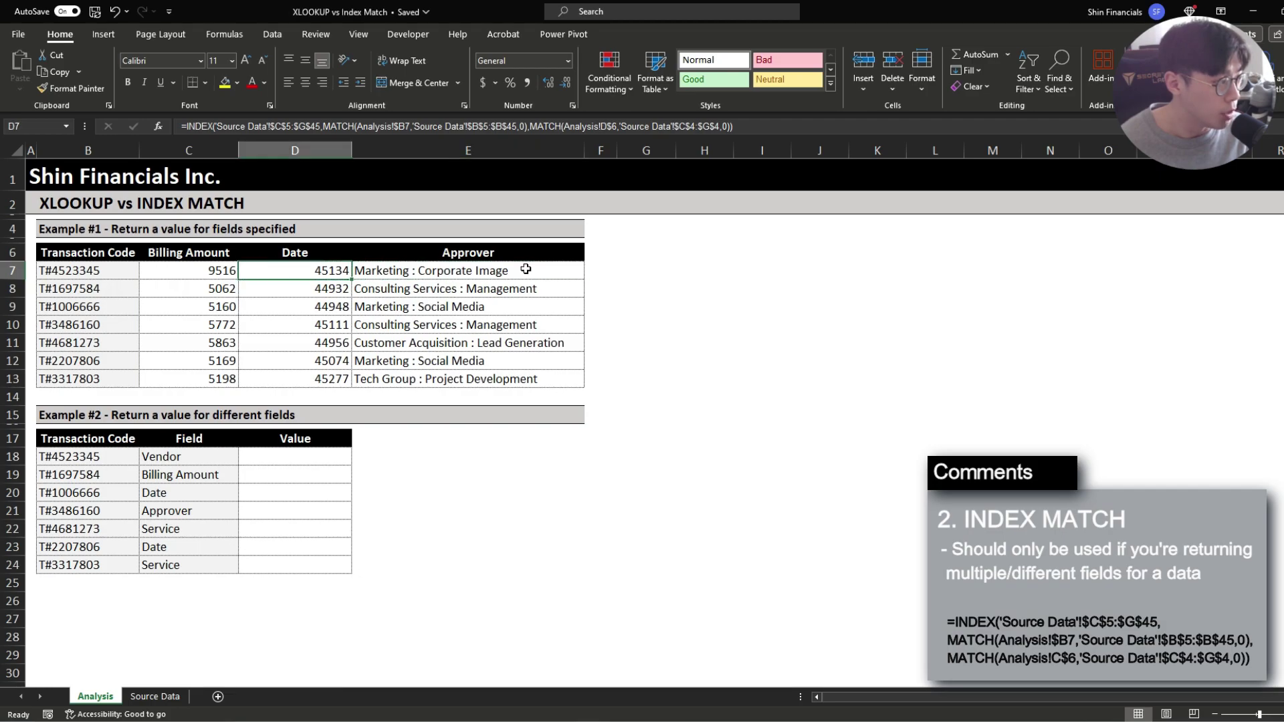
key(Up)
key(shift+Right)
key(shift+Right)
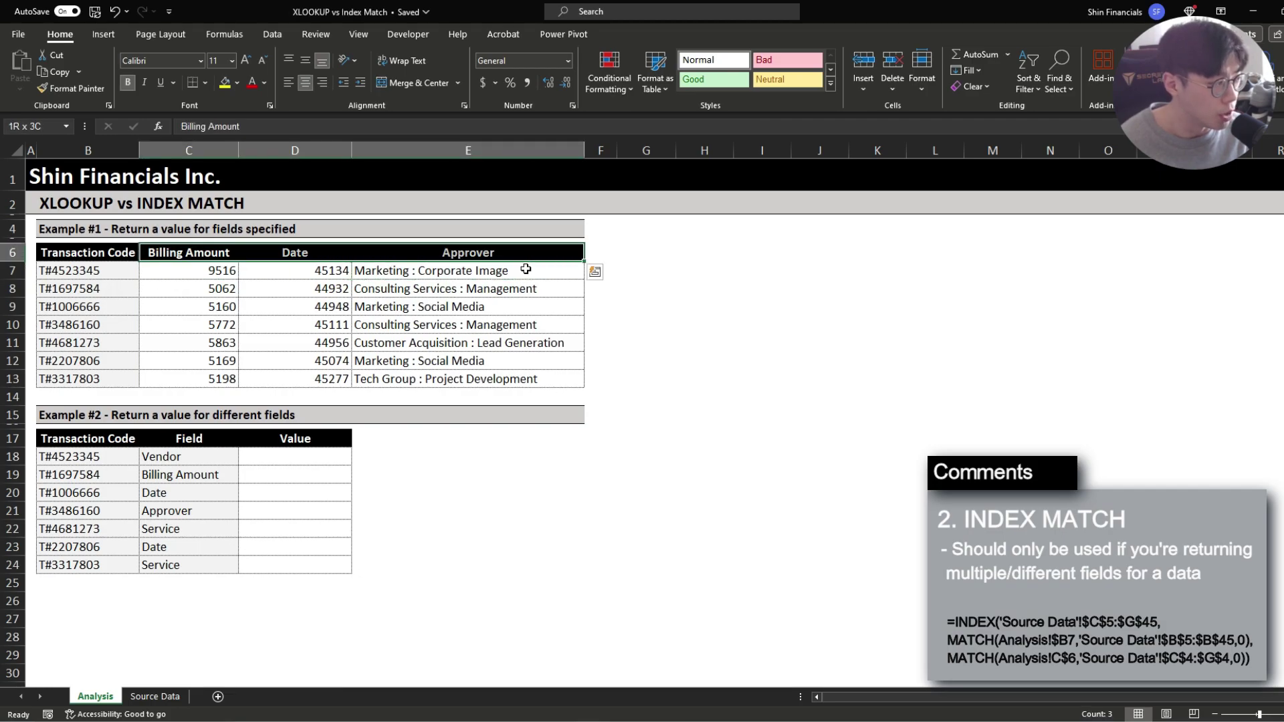
key(Down)
key(Right)
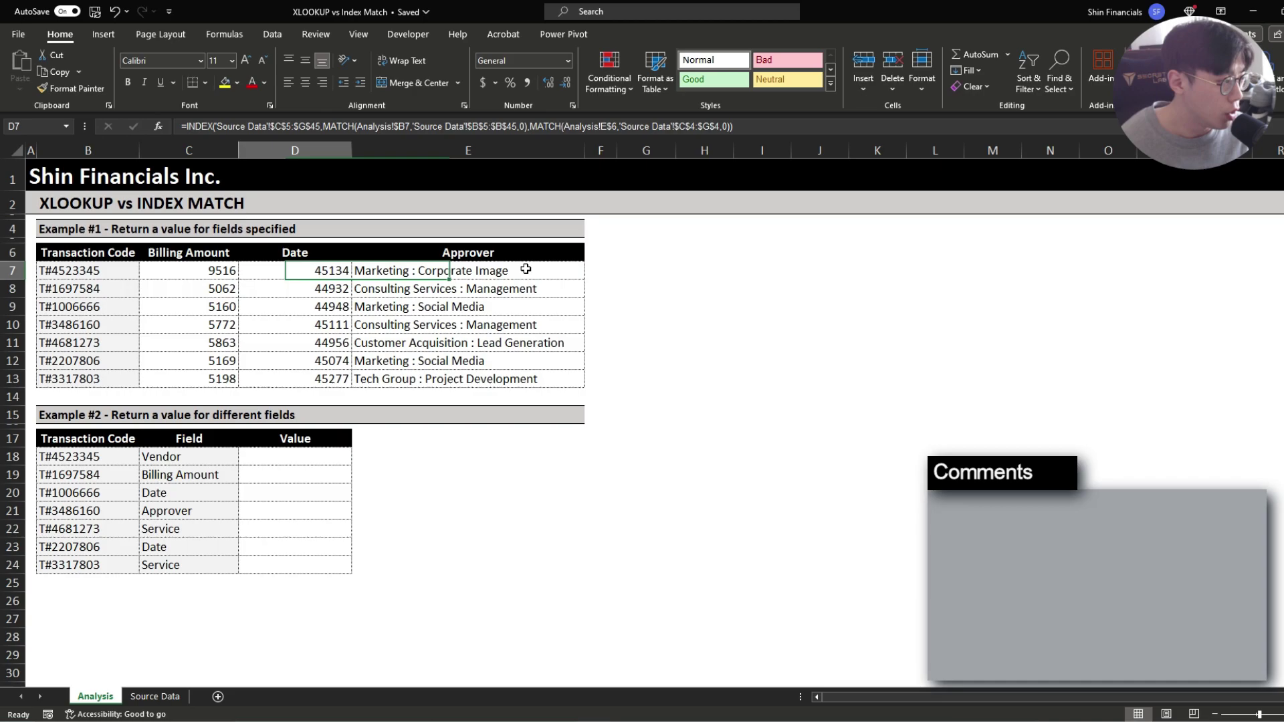
key(Down)
key(Down)
key(Down)
key(Down)
key(Down)
key(Down)
key(Down)
key(Down)
key(Down)
key(Down)
key(Left)
key(Left)
key(ctrl+shift+Down)
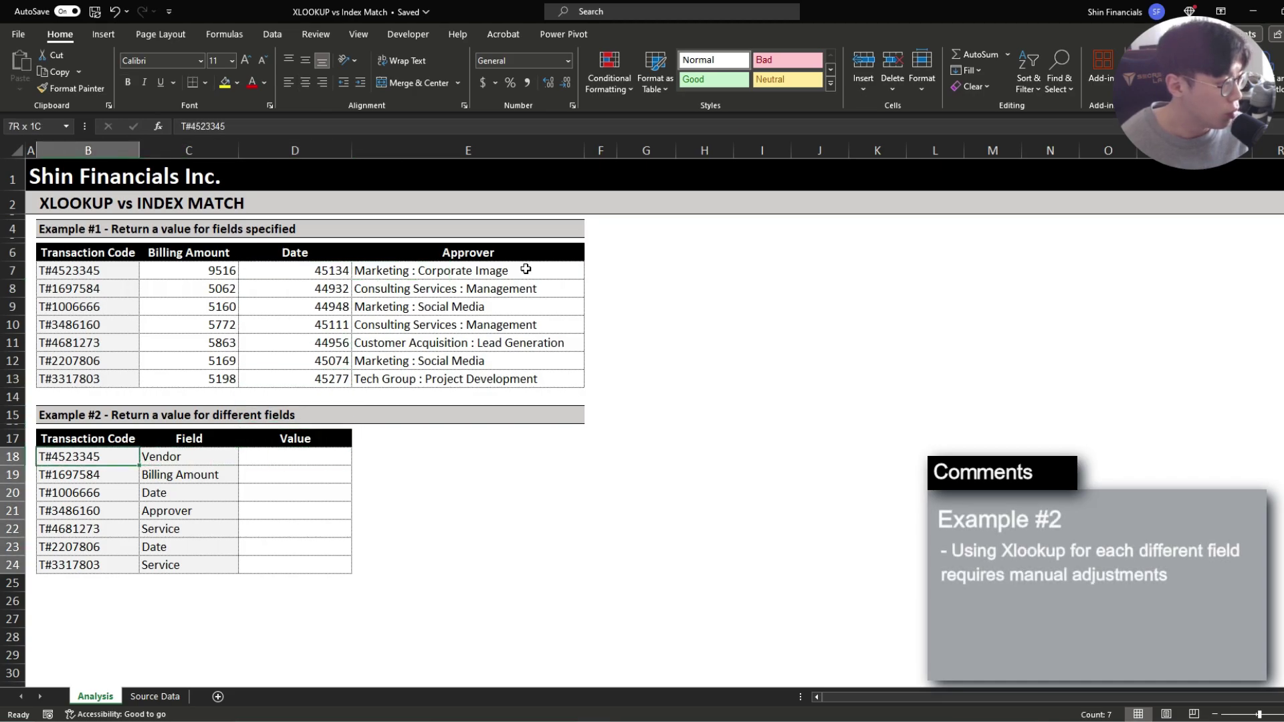
key(Right)
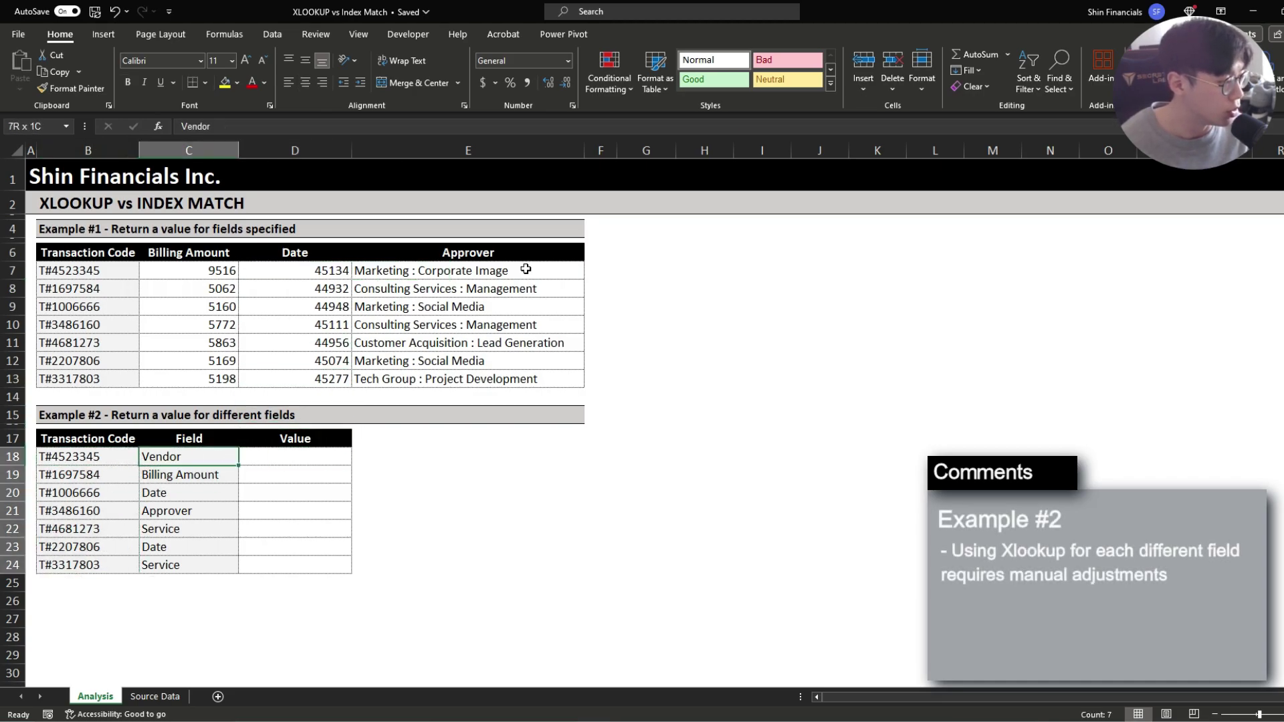
key(ctrl+shift+Down)
key(Right)
key(Left)
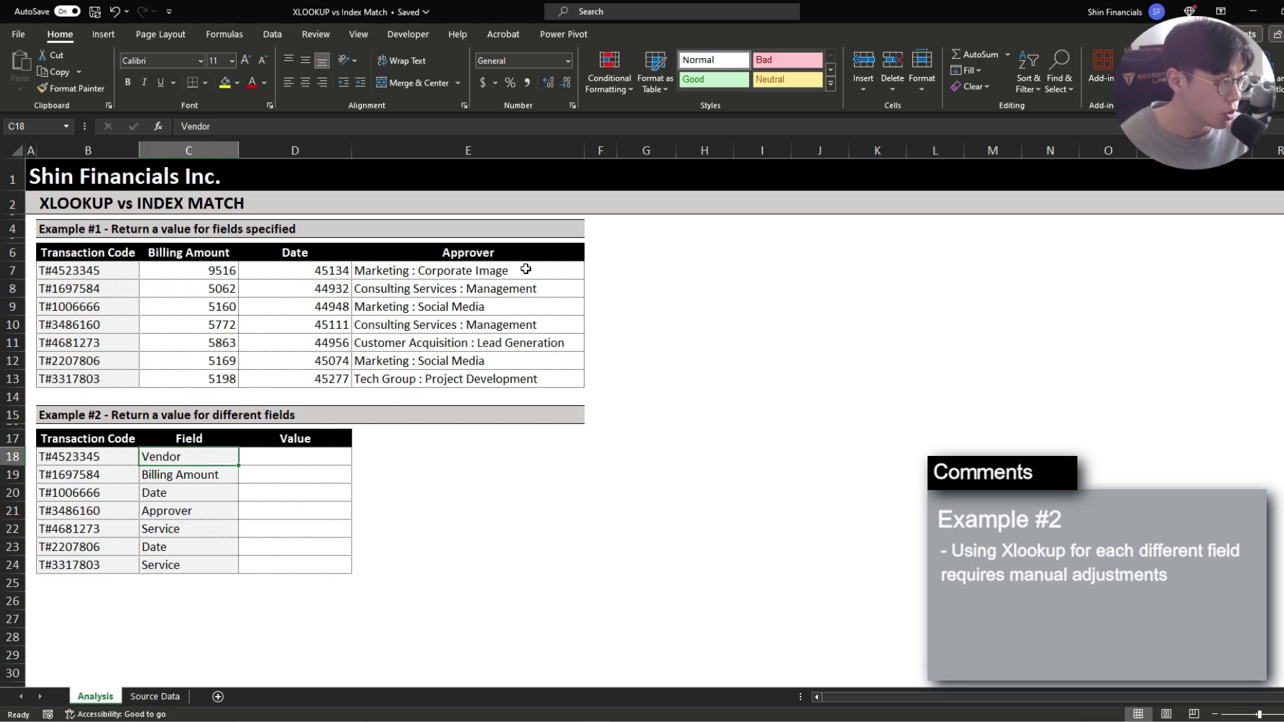
key(Right)
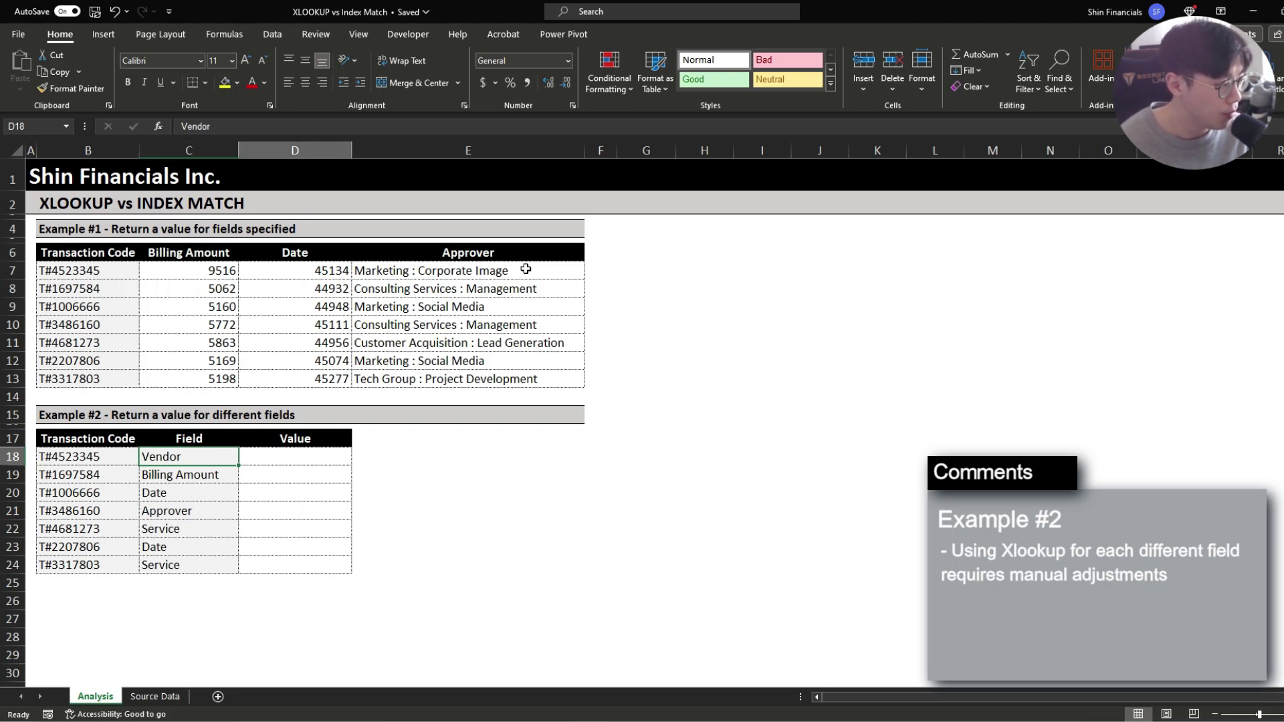
text(=xlookup)
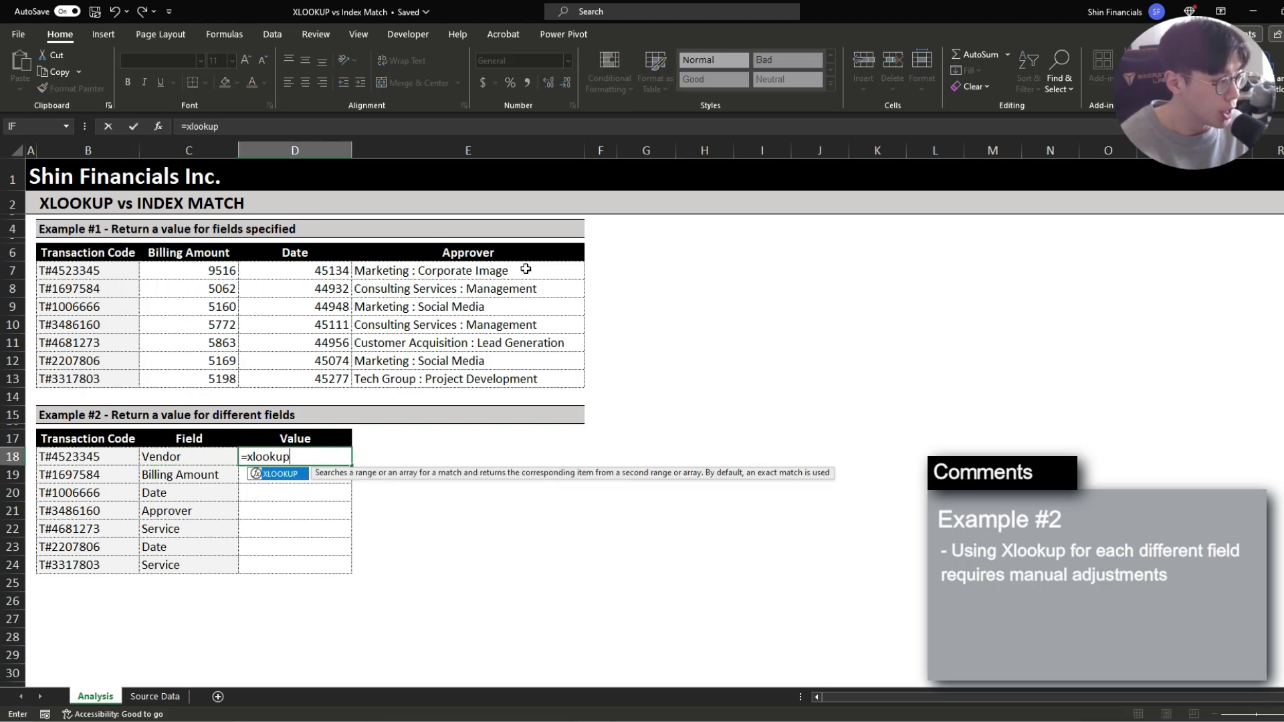
text(()
key(Left)
key(Left)
key(F4)
key(F4)
key(F4)
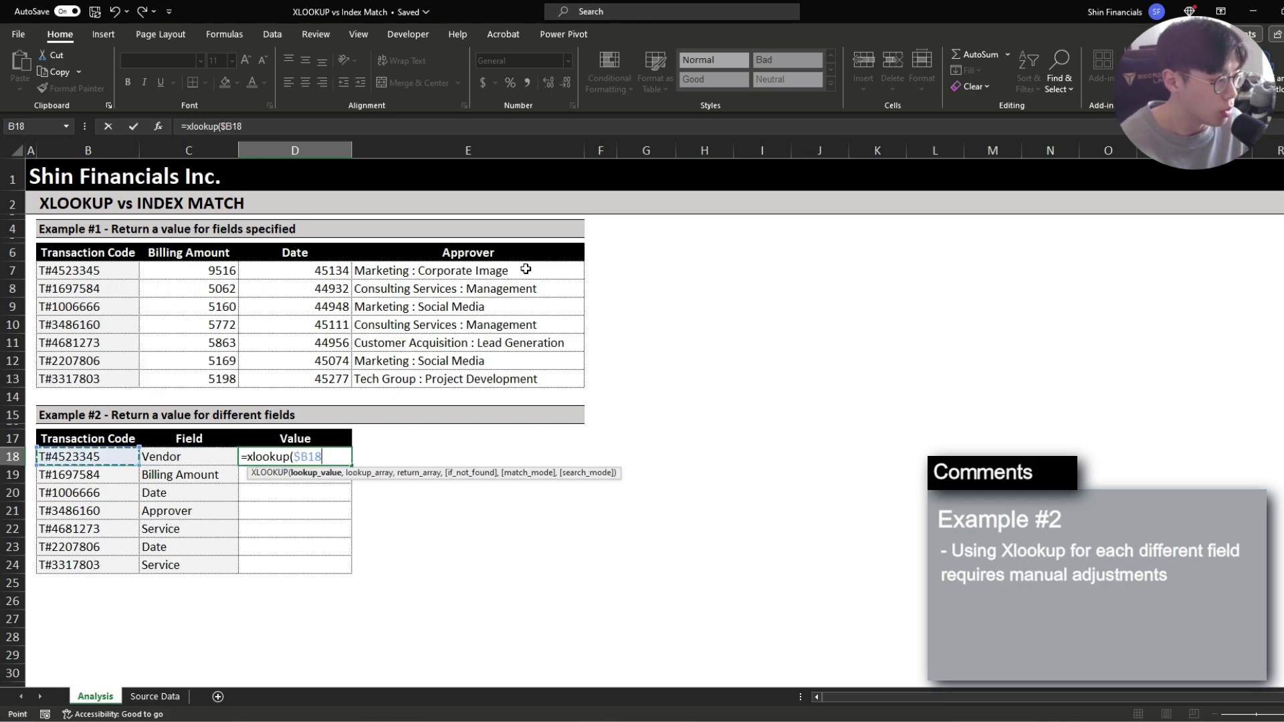
text(,)
key(ctrl+Page_Down)
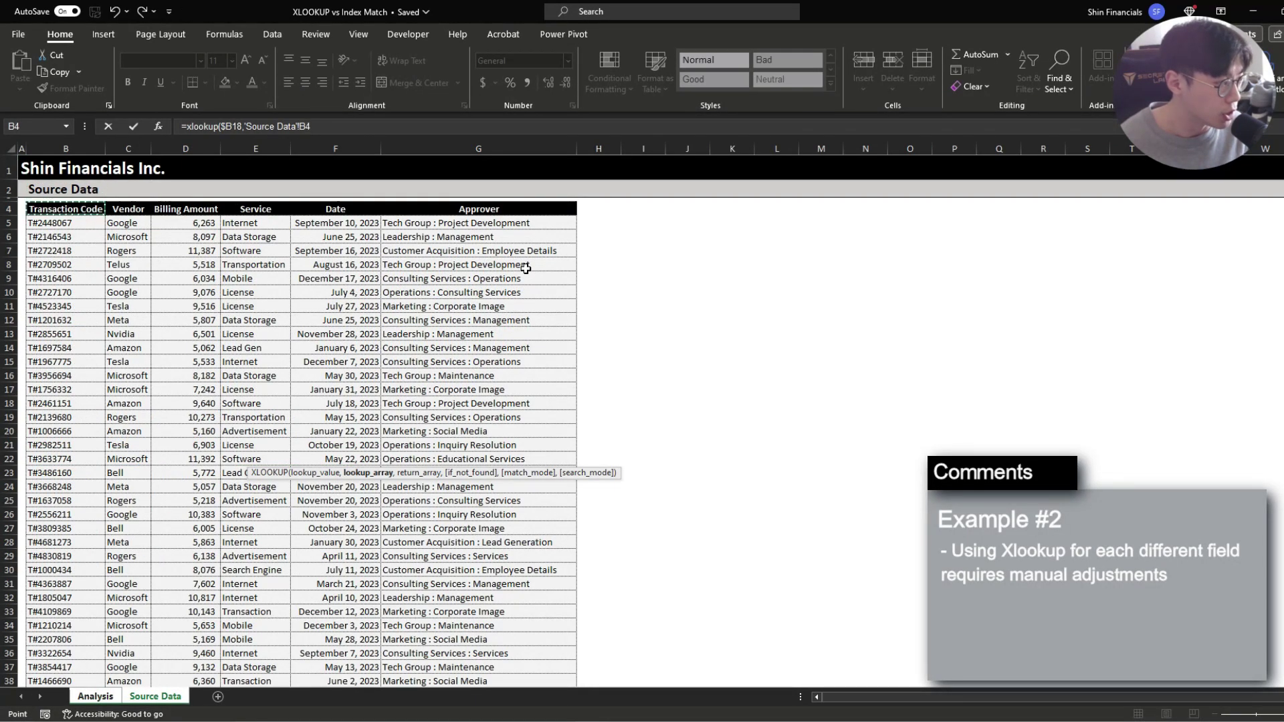
key(Down)
key(ctrl+shift+Down)
key(F4)
text(,)
key(ctrl+Page_Up)
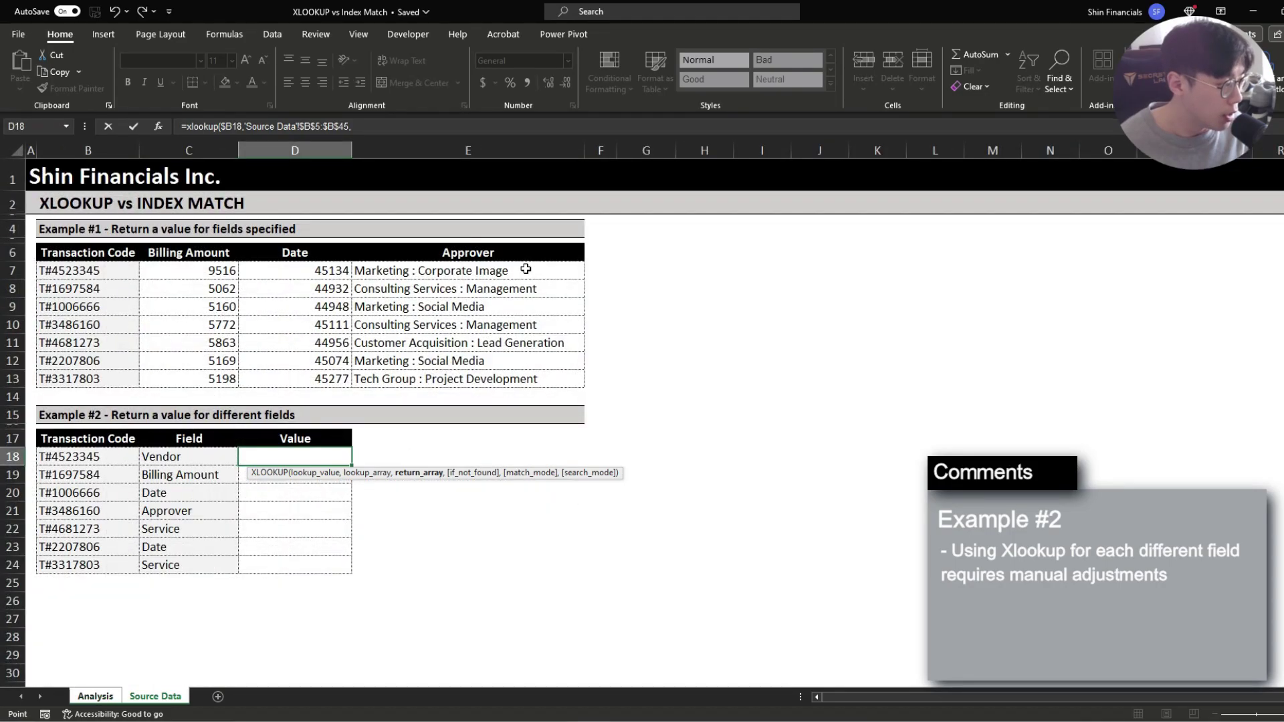
key(ctrl+Page_Down)
key(Right)
key(ctrl+shift+Down)
key(F4)
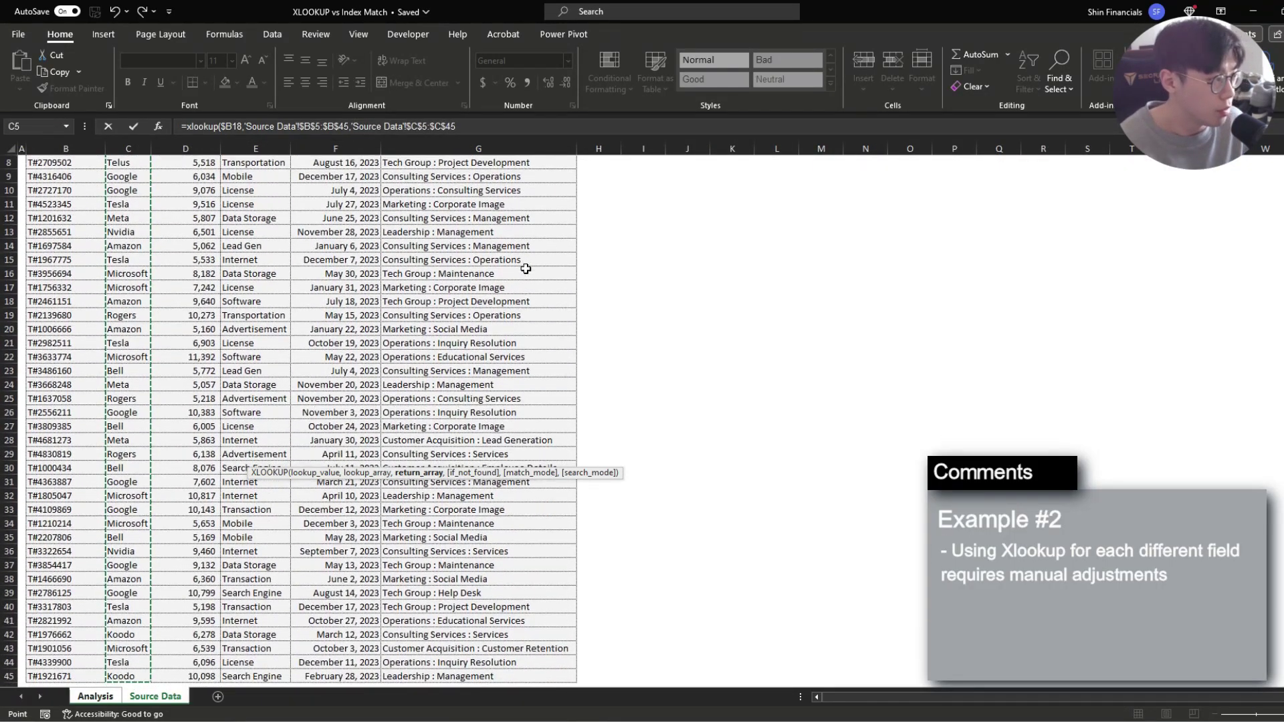
key(Return)
key(Up)
key(ctrl+c)
key(Down)
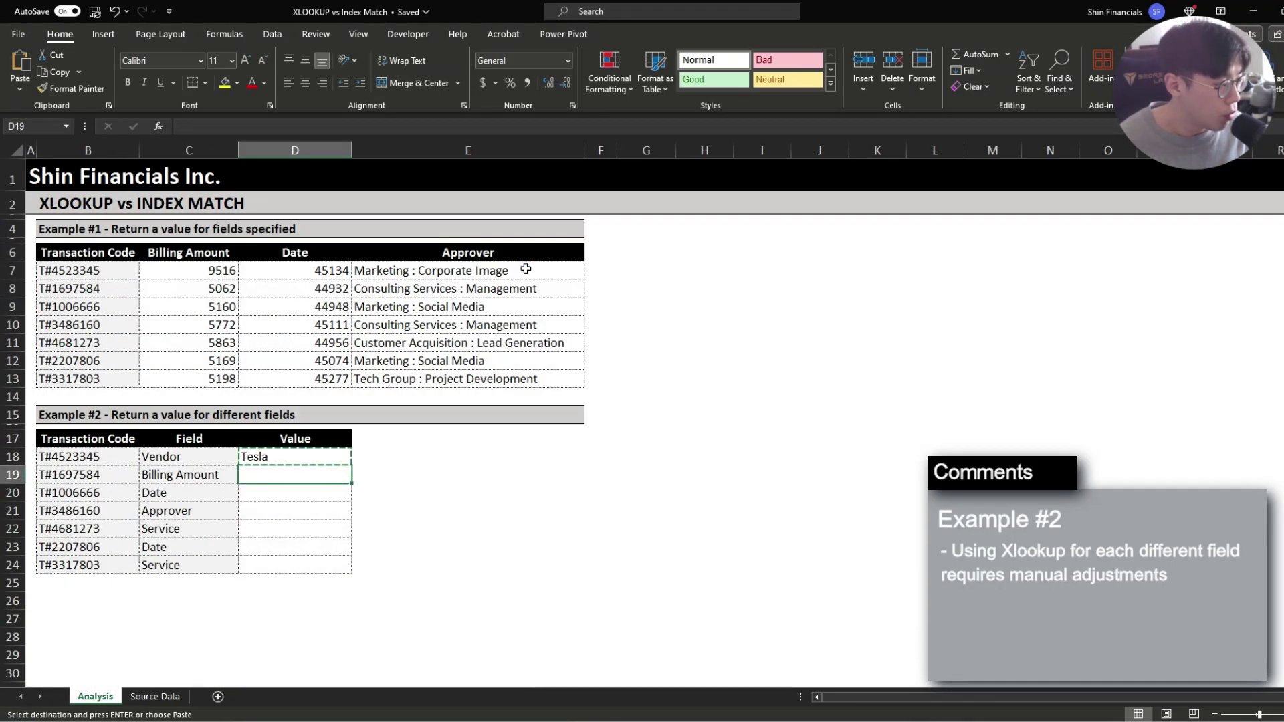
key(Left)
key(Left)
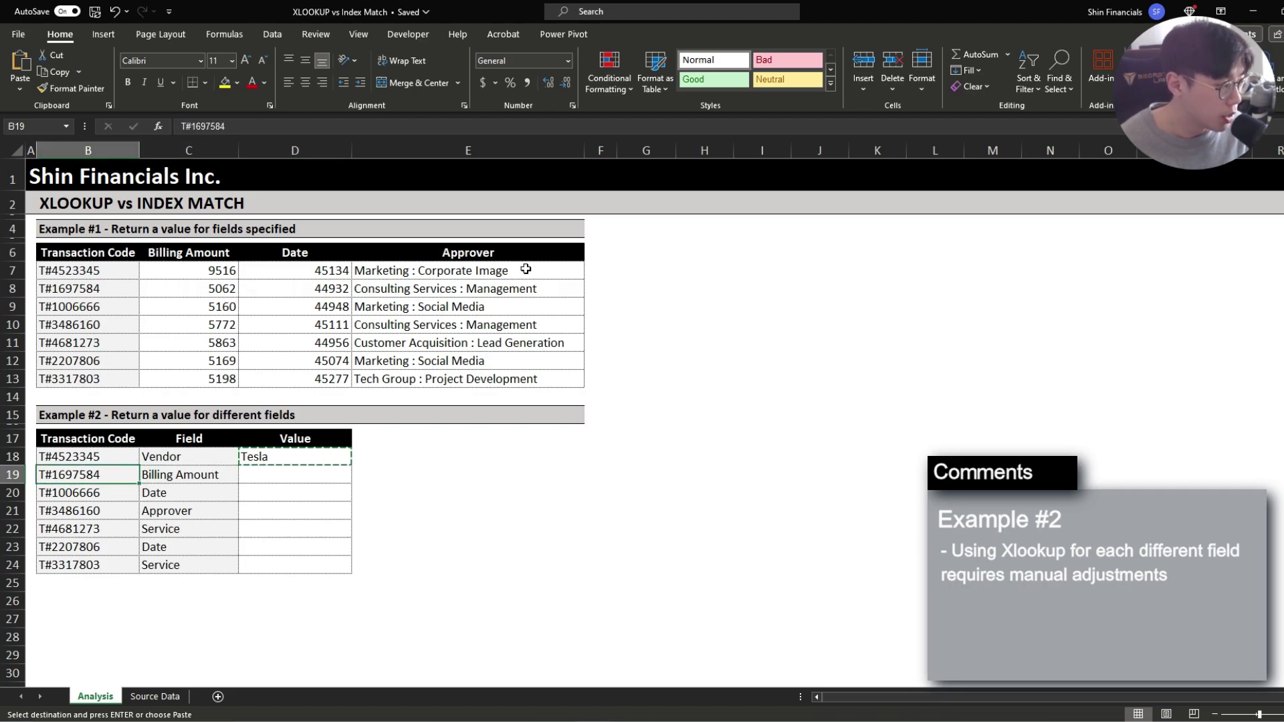
key(Right)
key(Right)
key(Up)
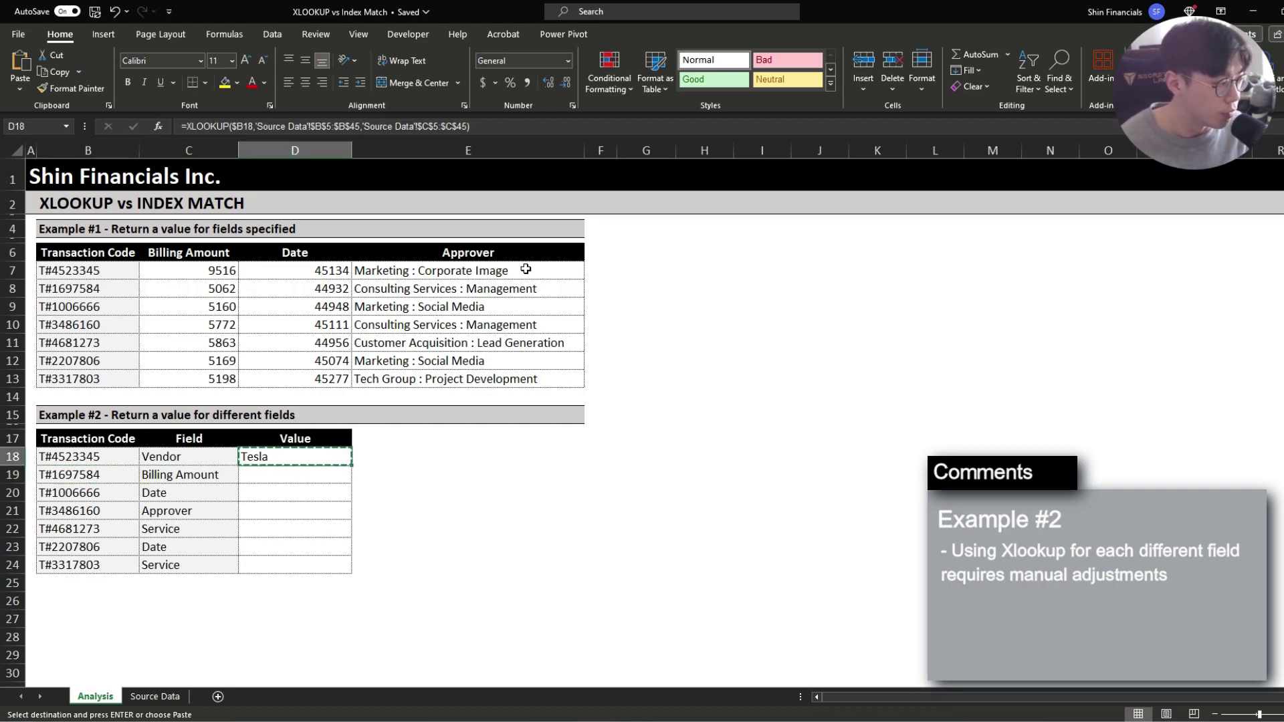
key(Down)
key(ctrl+Page_Down)
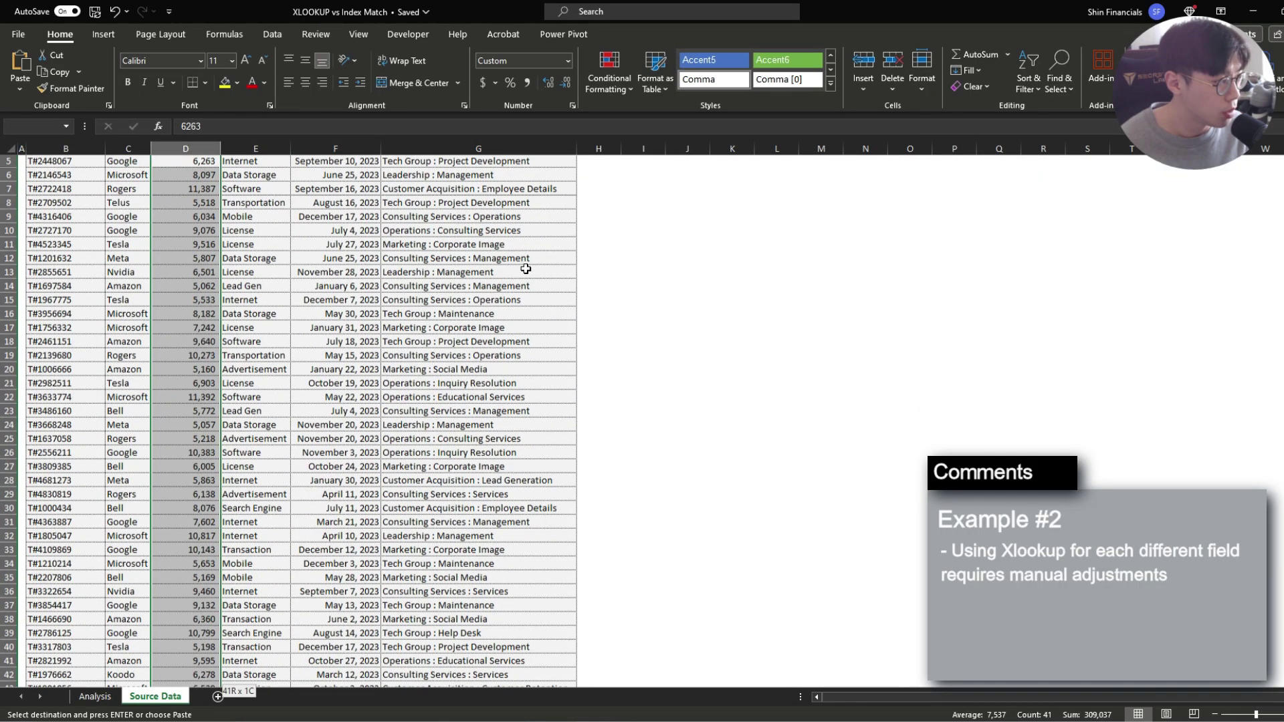
key(ctrl+Page_Up)
key(ctrl+v)
key(F2)
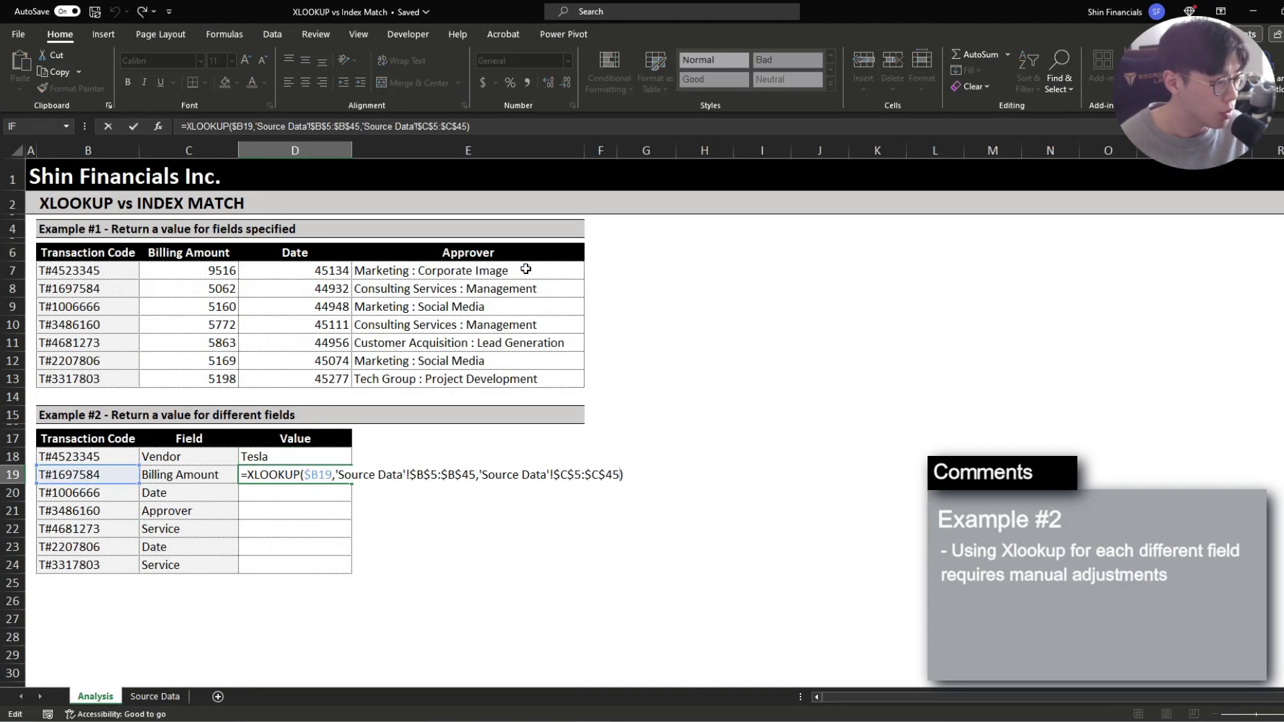
key(Escape)
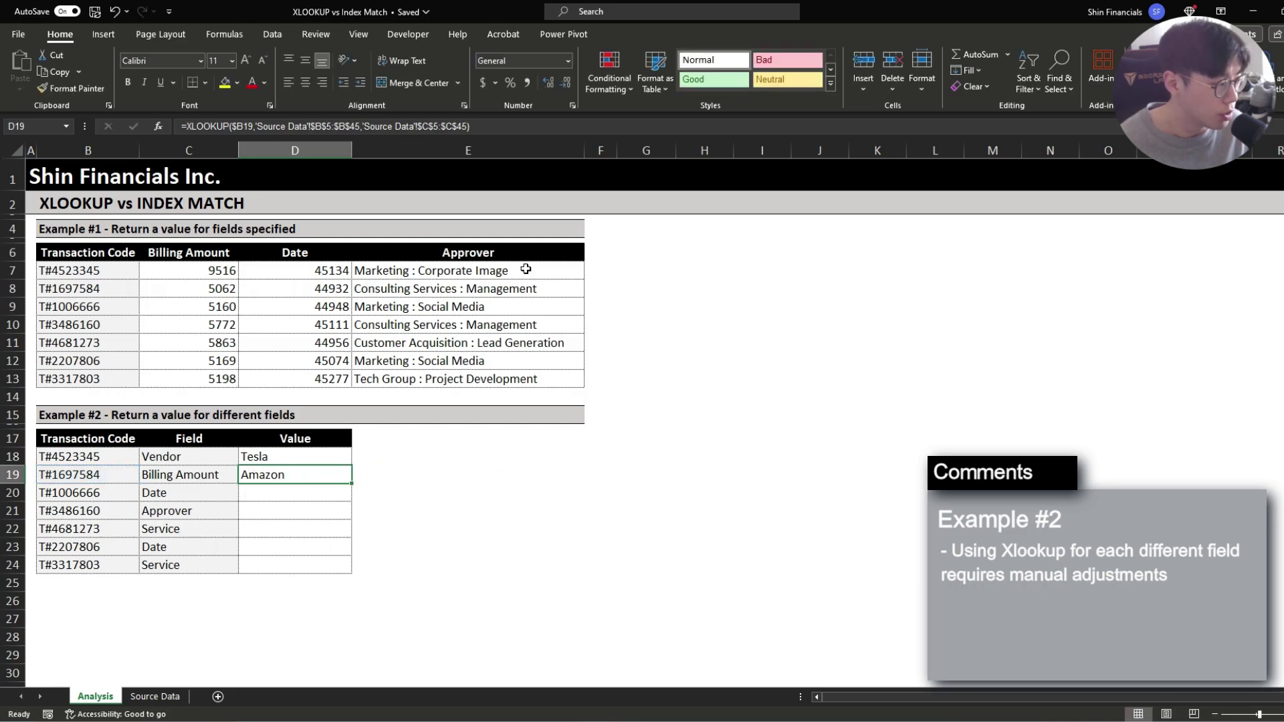
key(ctrl+c)
key(Down)
key(ctrl+v)
key(F2)
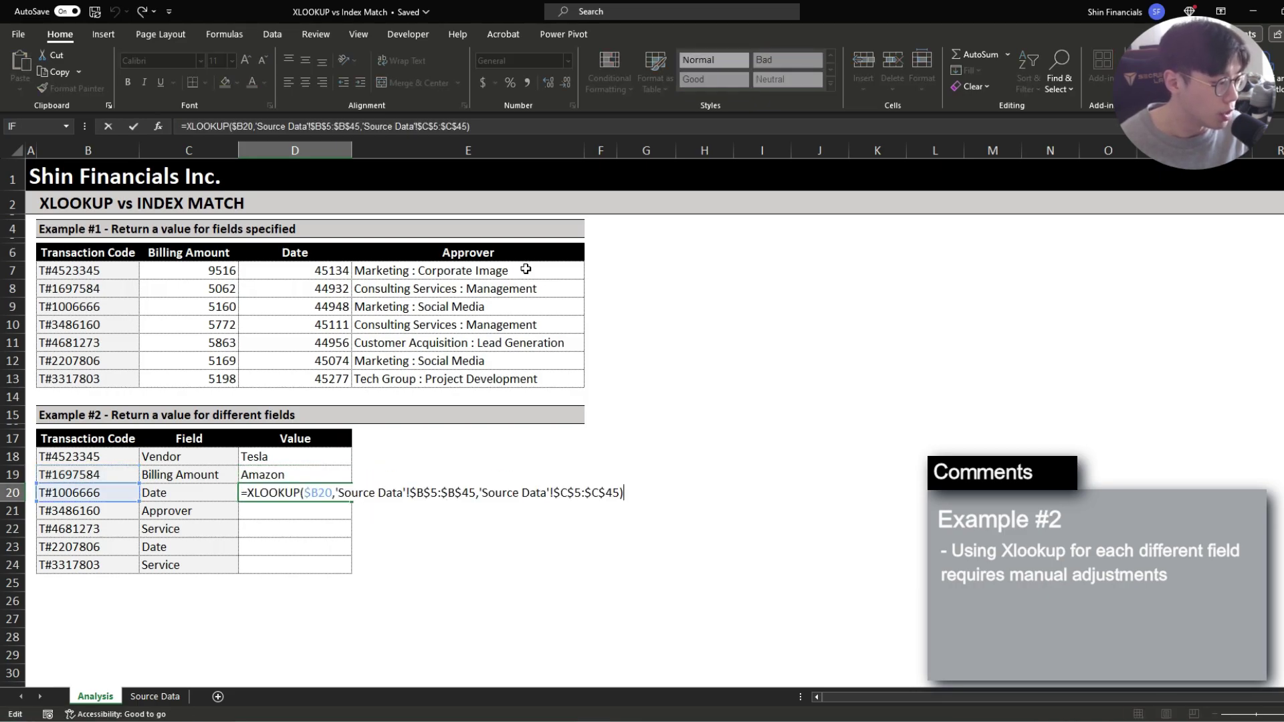
key(ctrl+shift+Left)
key(ctrl+shift+Left)
key(ctrl+shift+Left)
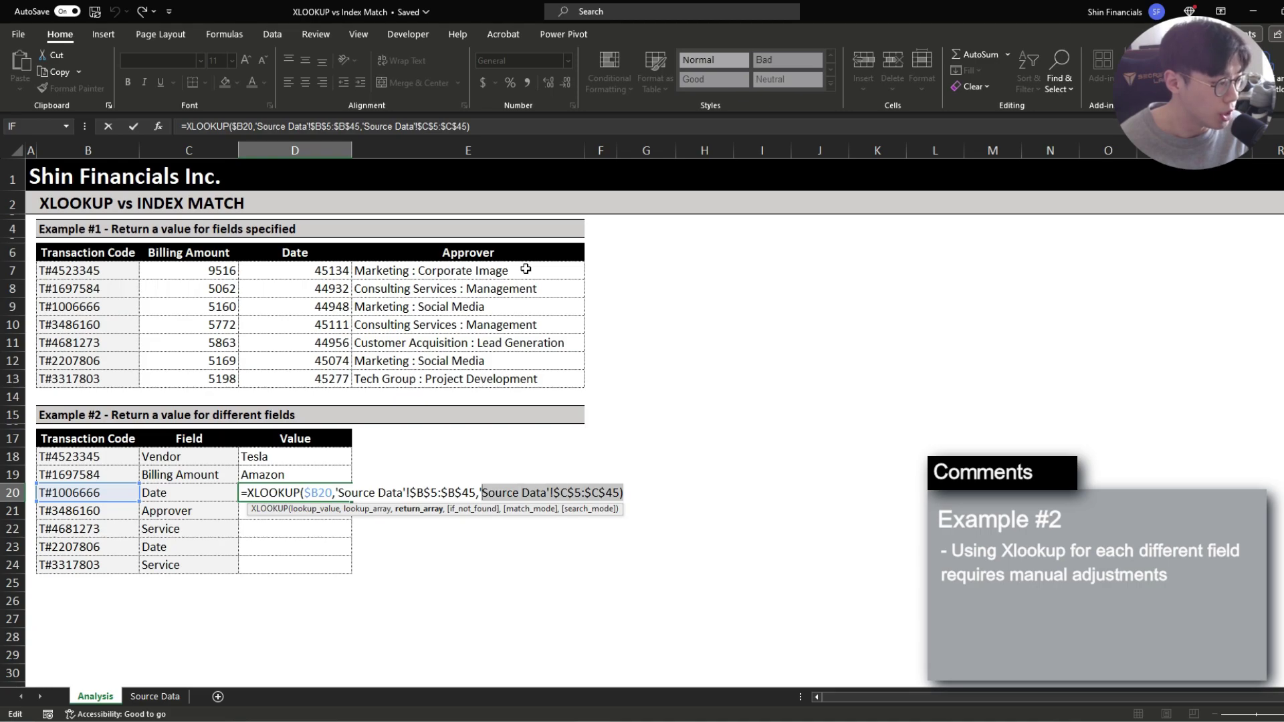
key(Escape)
key(ctrl+c)
key(Down)
key(ctrl+v)
key(F2)
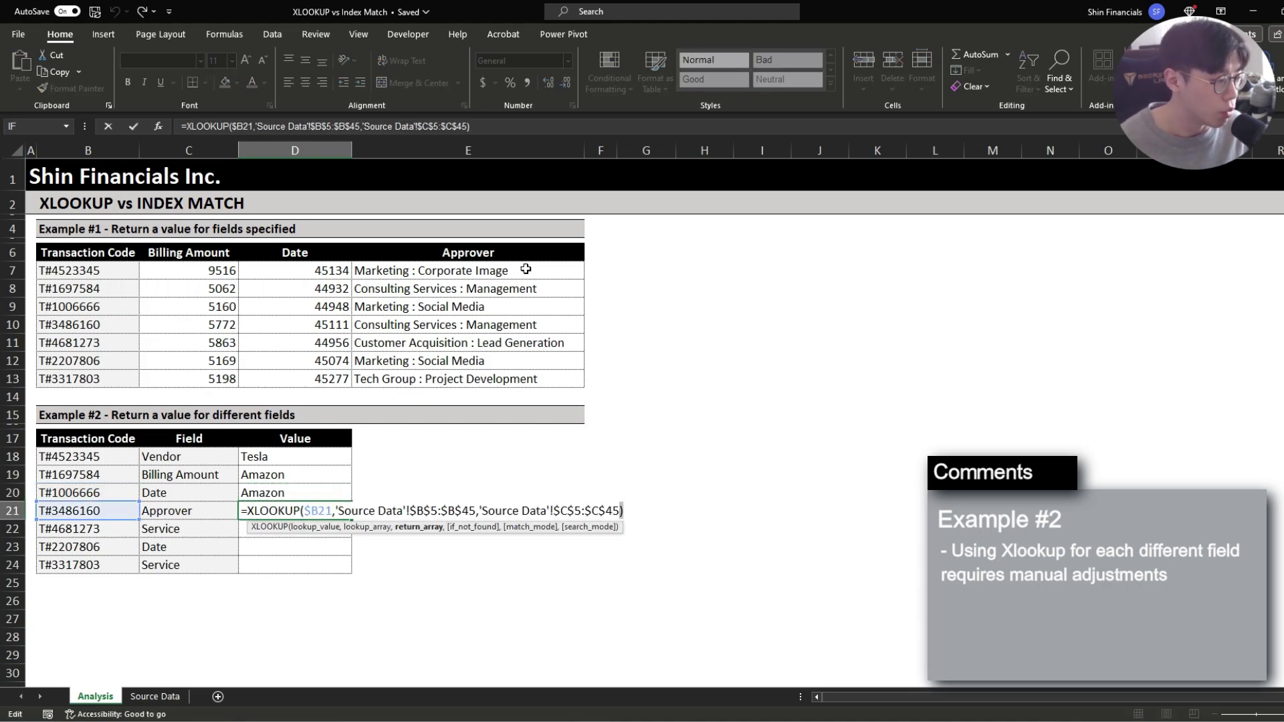
key(Escape)
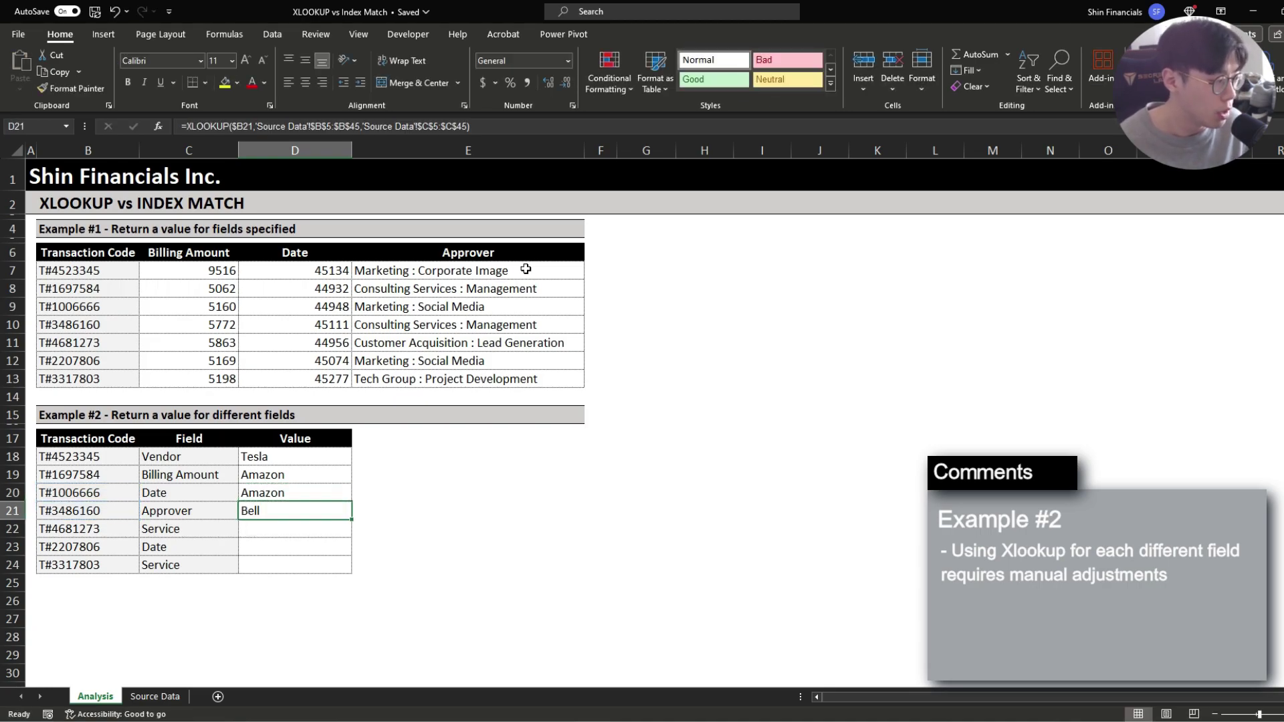
key(Up)
key(Up)
key(Up)
key(shift+Down)
key(shift+Down)
key(shift+Down)
key(Delete)
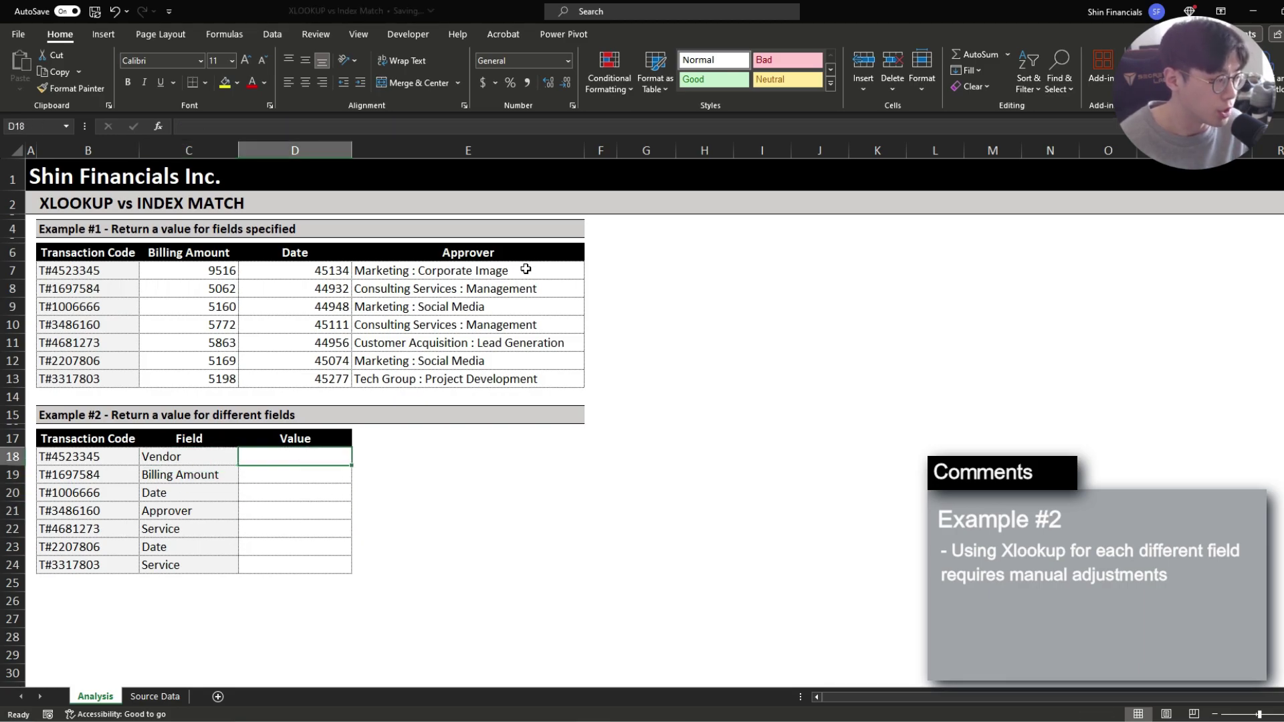
- Start an INDEX formula in D18 on the absolute Source Data range $C$5:$G$45
text(=INDEX()
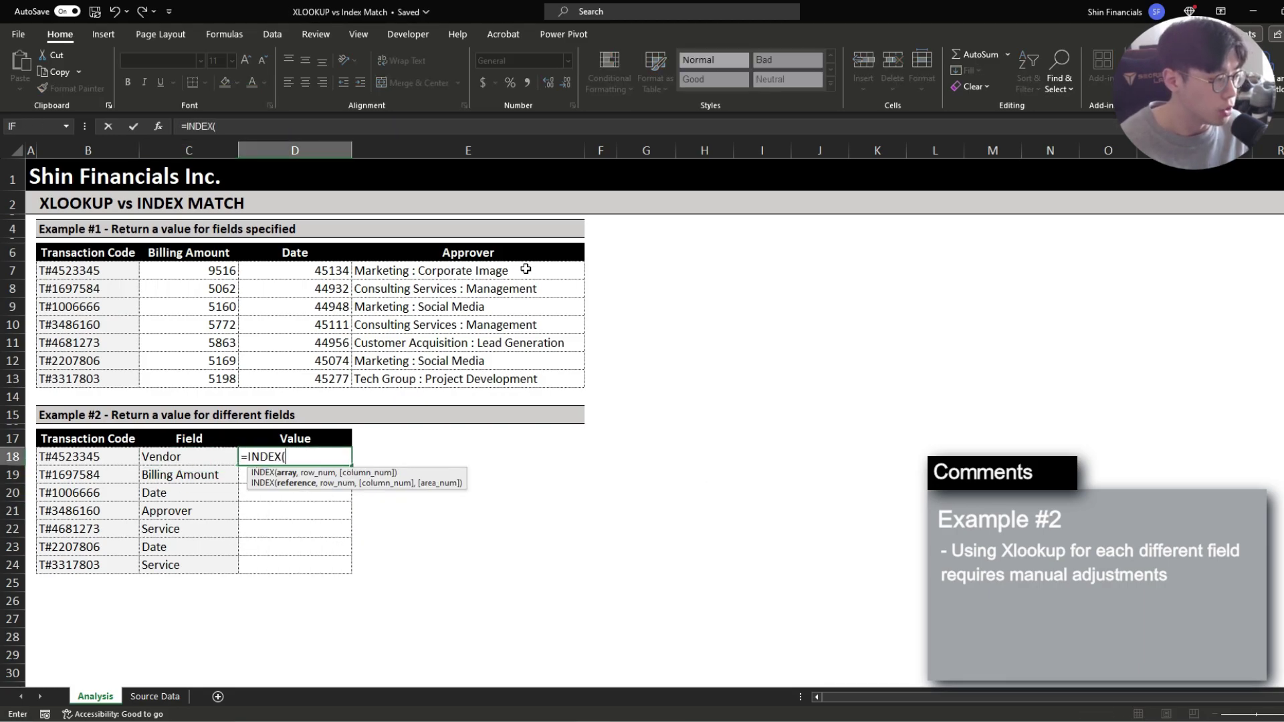
key(ctrl+Page_Down)
key(Right)
key(shift+Right)
key(shift+Right)
key(shift+Right)
key(shift+Right)
key(ctrl+shift+Down)
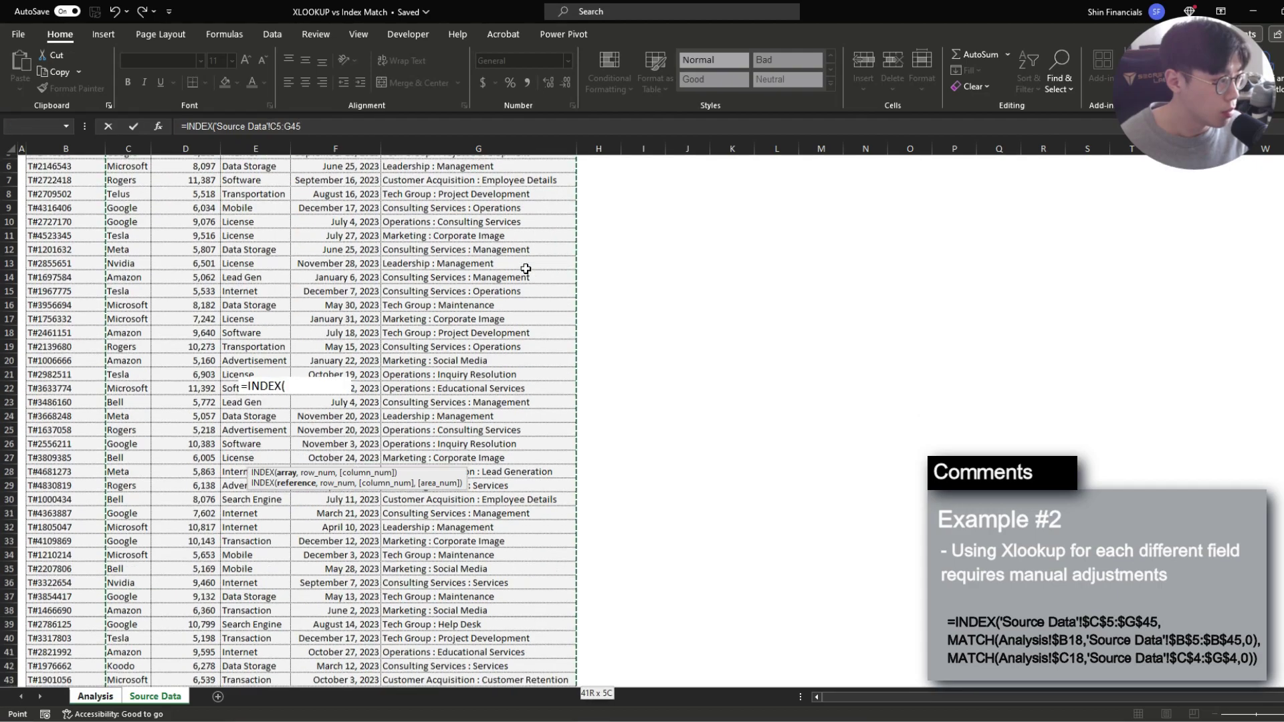
key(F4)
- Add MATCH(Analysis!$B18,'Source Data'!$B$5:$B$45,0) to find the transaction code's row
text(,match()
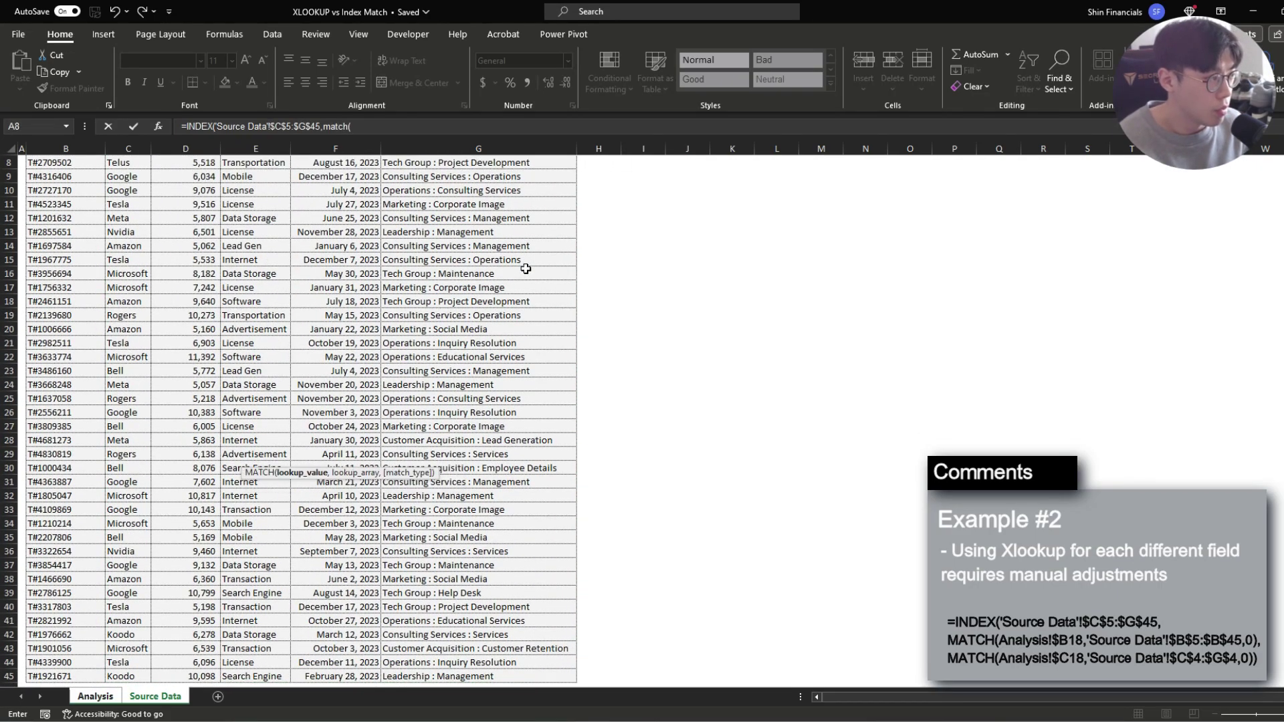
key(ctrl+Page_Up)
key(Left)
key(Left)
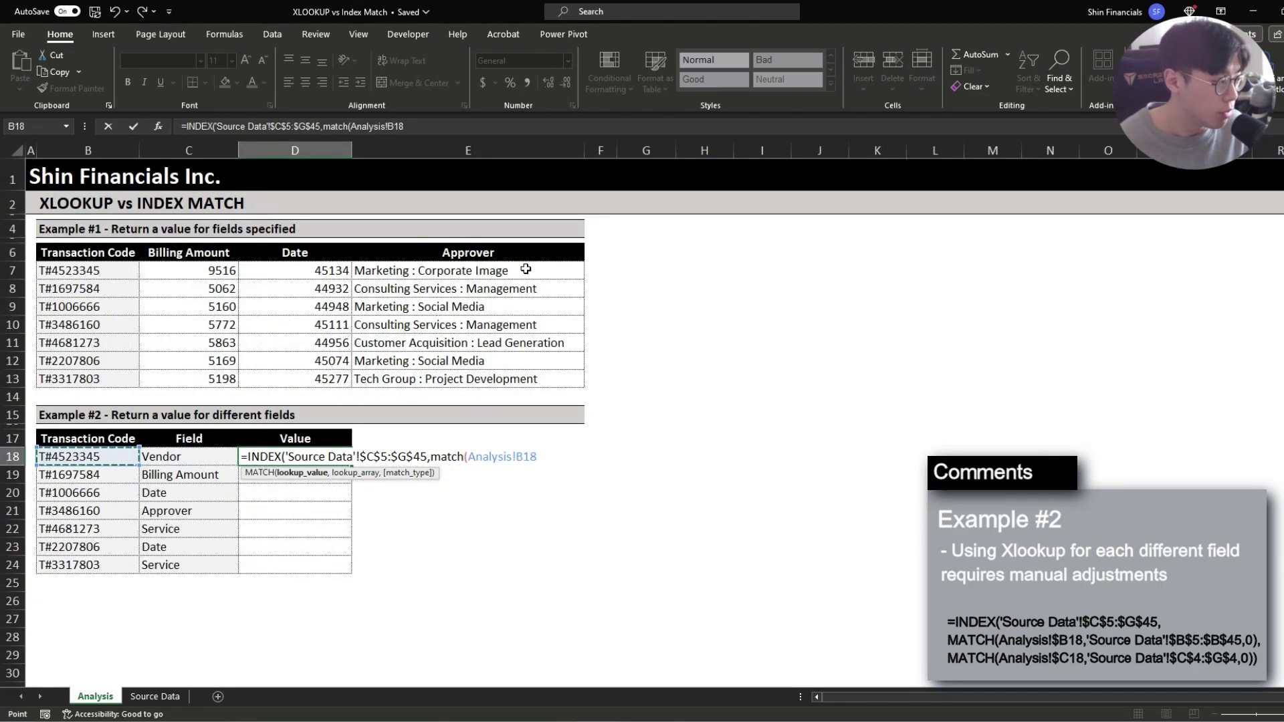
key(F4)
key(F4)
key(F4)
text(,)
key(ctrl+Page_Down)
key(Left)
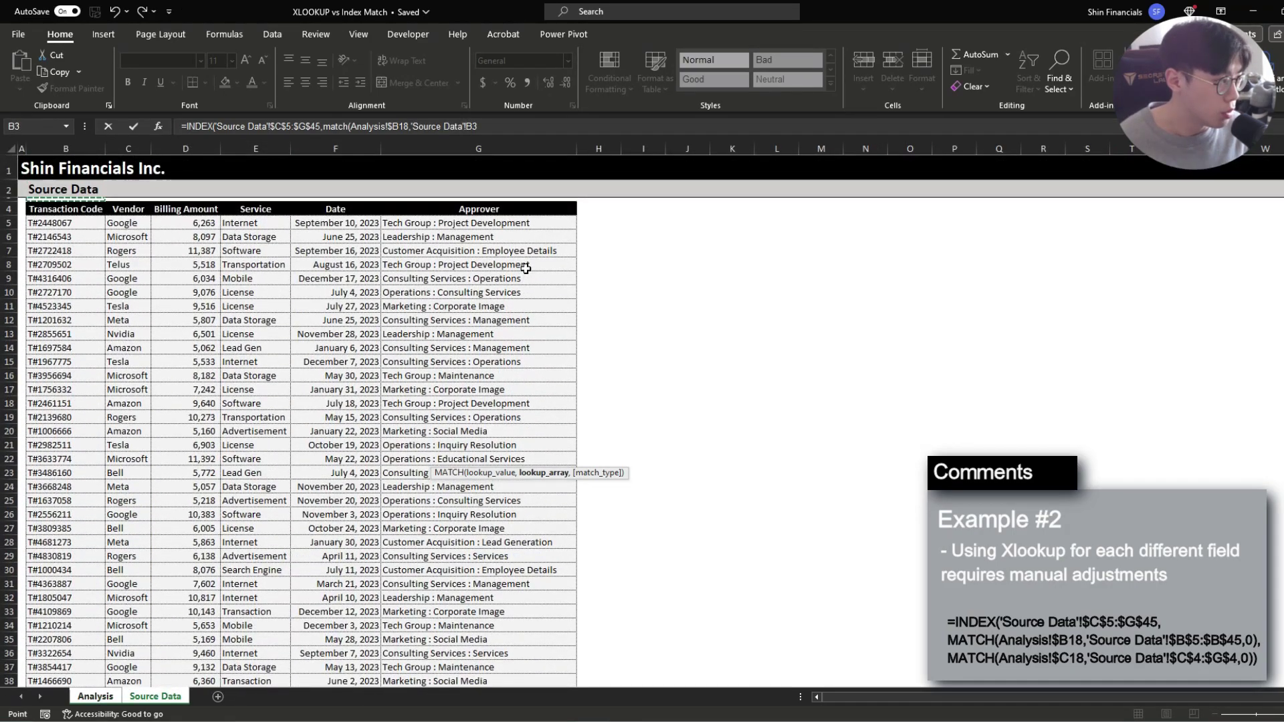
key(ctrl+shift+Down)
key(F4)
- Add MATCH(Analysis!$C18,'Source Data'!$C$4:$G$4,0) for the column, close and commit to return Tesla
text(,0),match()
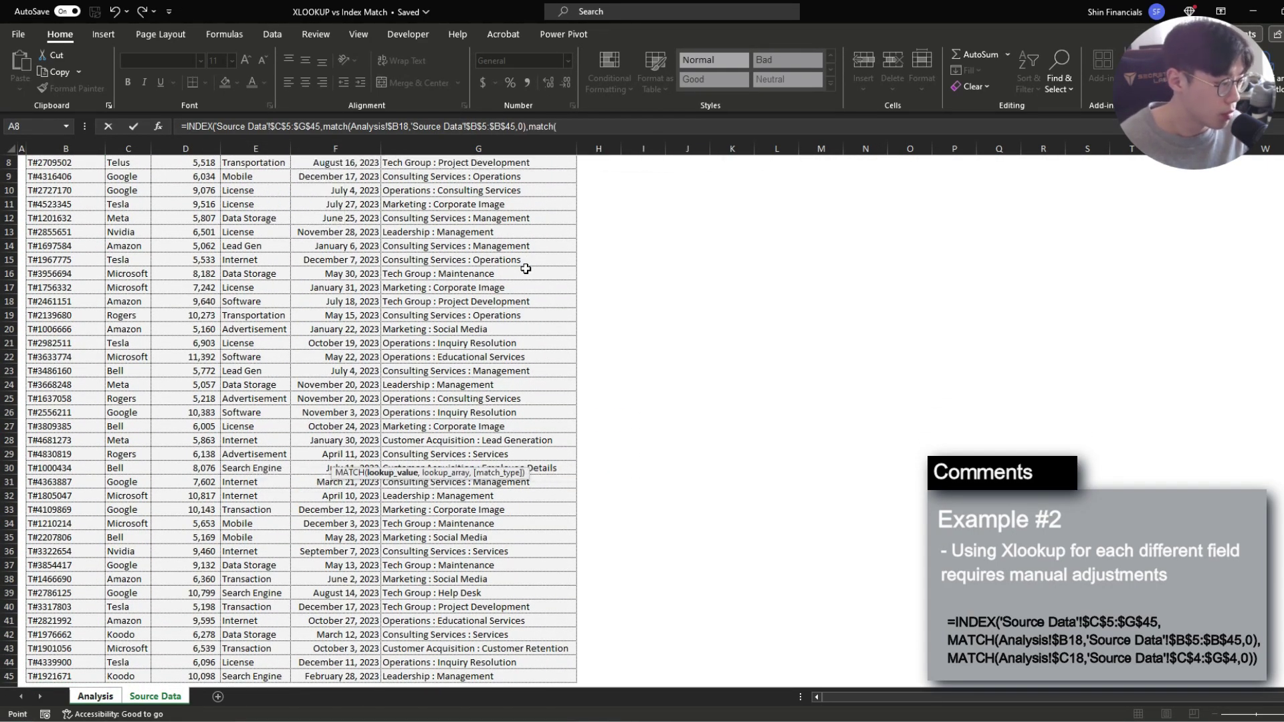
key(ctrl+Page_Up)
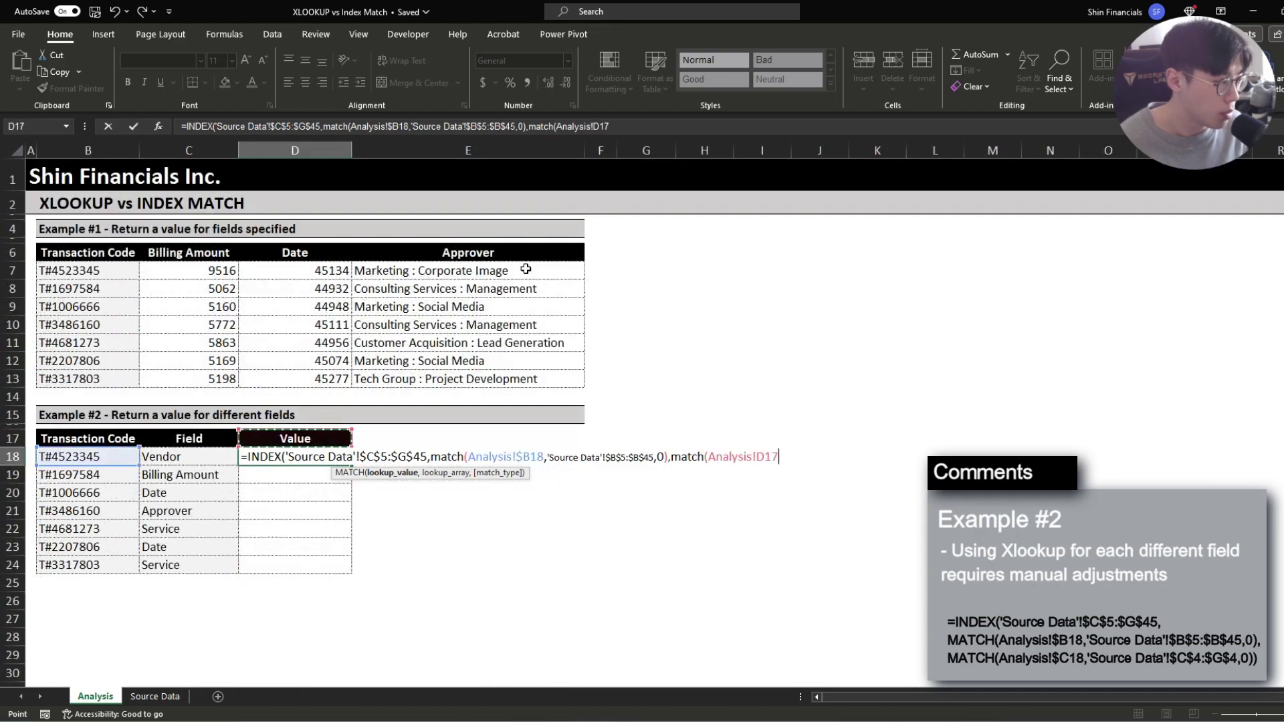
key(F4)
key(Left)
key(F4)
key(F4)
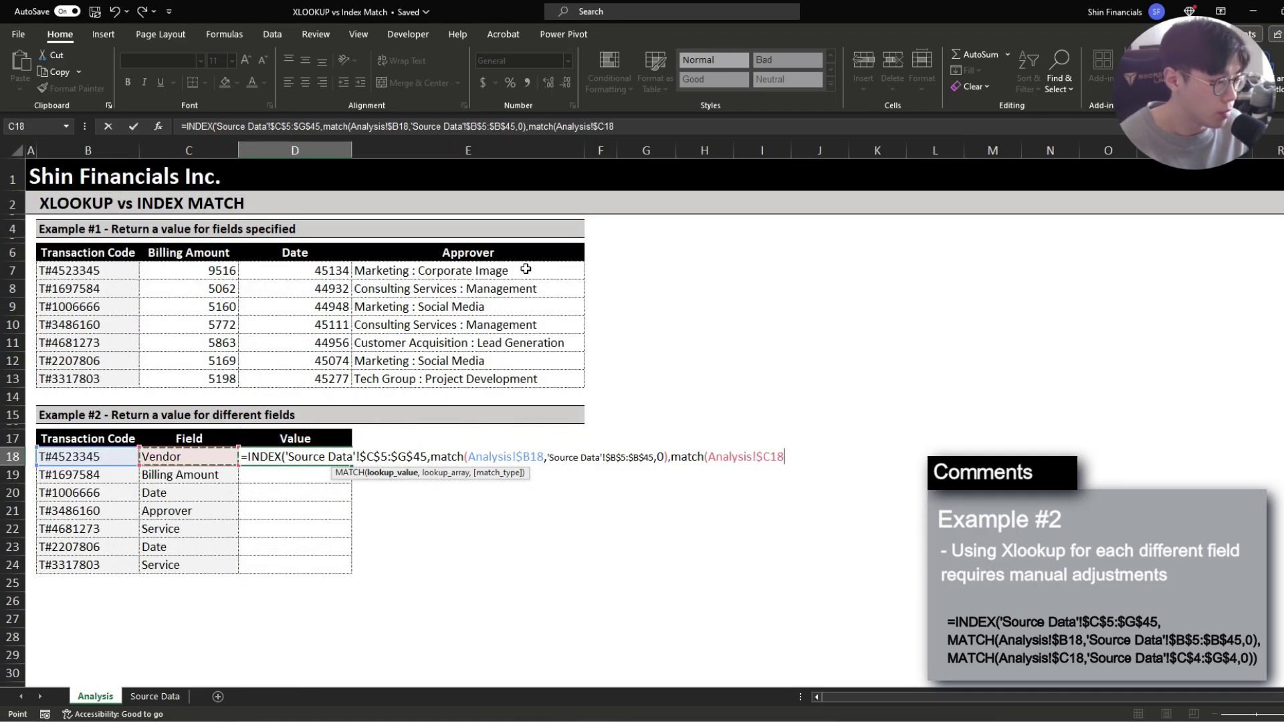
text(,)
key(ctrl+Page_Down)
key(Down)
key(Down)
key(Right)
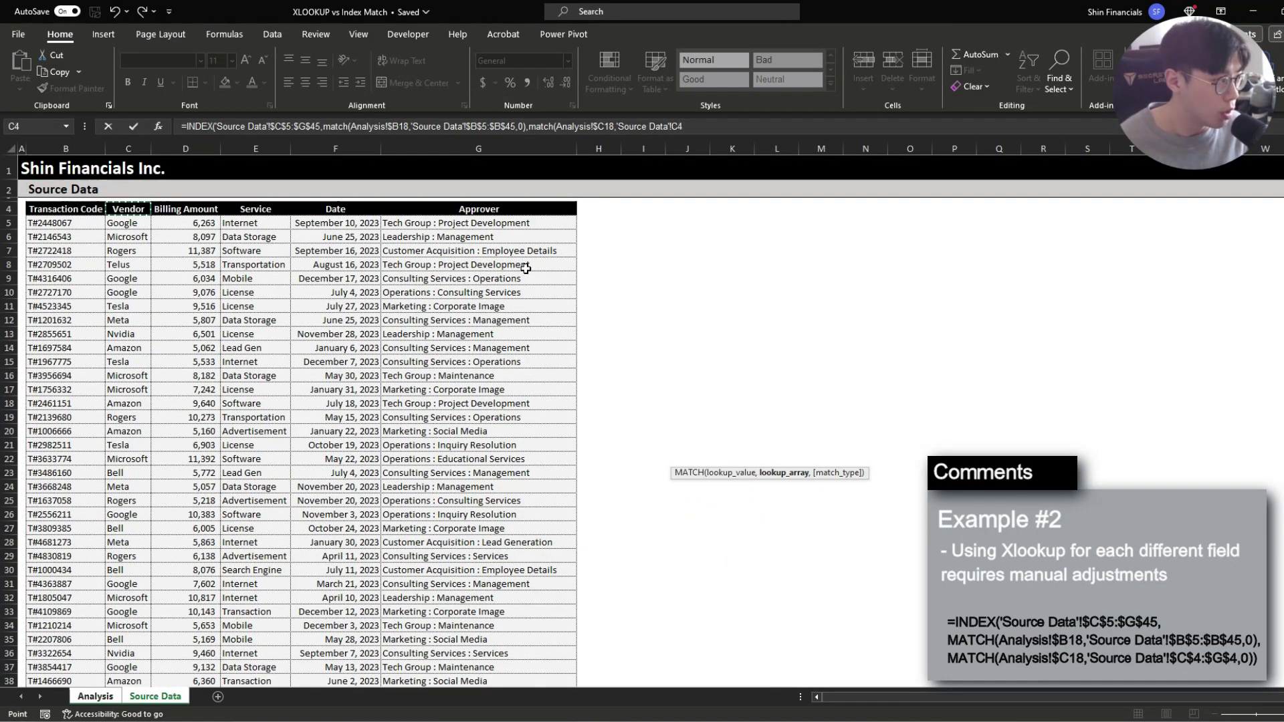
key(ctrl+shift+Right)
key(F4)
text(,0))
key(Return)
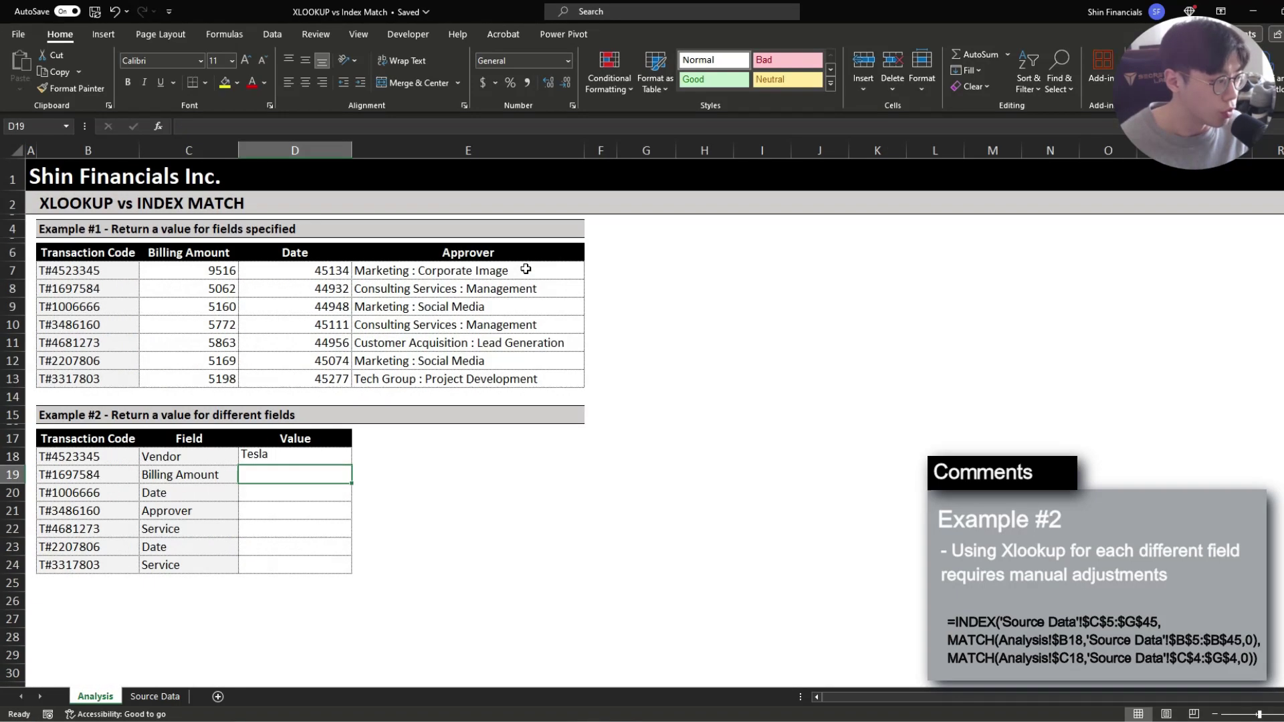
- Copy the D18 formula and paste it down D18:D24
key(Up)
key(ctrl+c)
key(Down)
key(Down)
key(Down)
key(Down)
key(Down)
key(Down)
key(ctrl+shift+Up)
key(ctrl+v)
key(Escape)
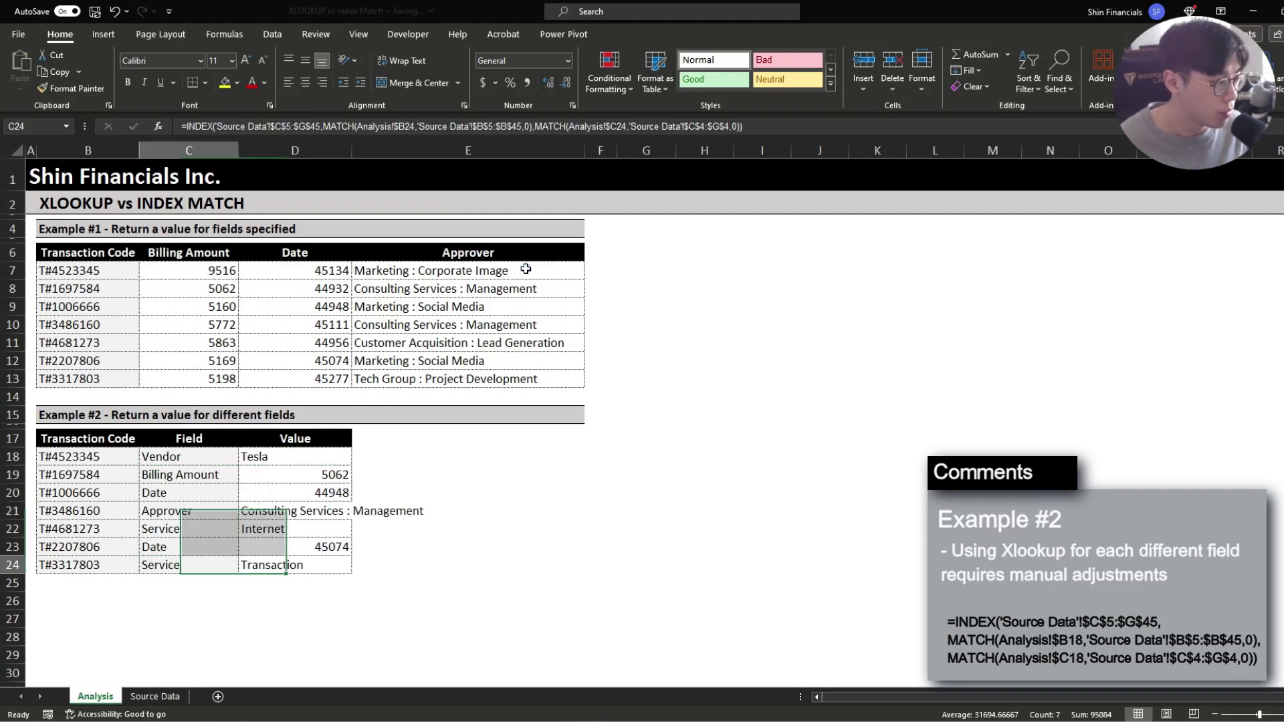
key(ctrl+Up)
key(ctrl+shift+Down)
- AutoFit column D to fit the longest returned value (Alt+H, O, I)
key(alt+h)
key(o)
key(i)
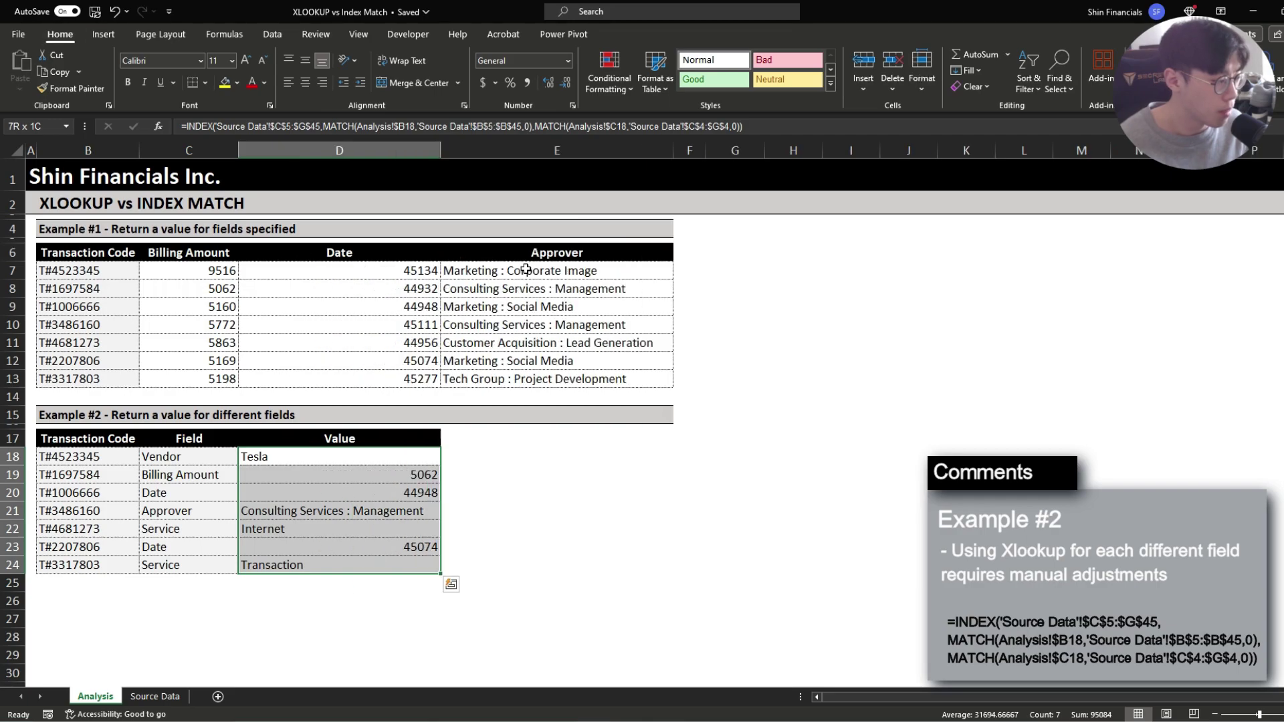
key(shift+BackSpace)
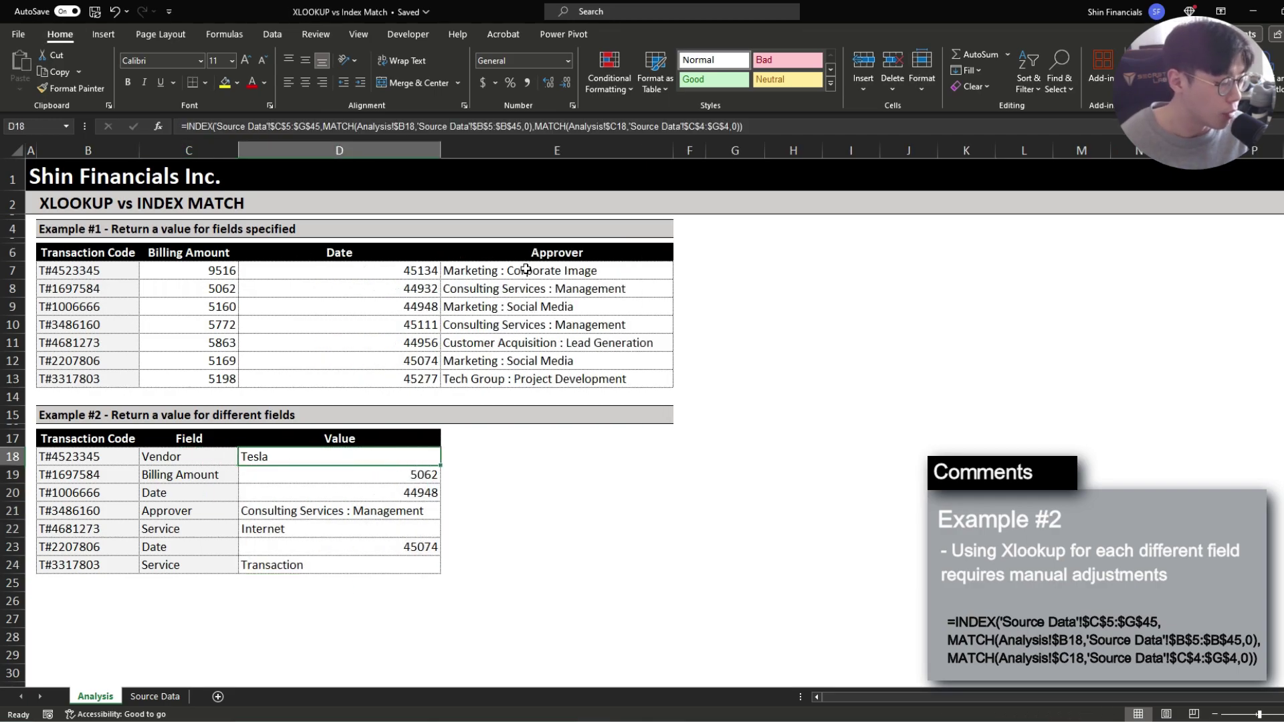
- Review the returned values beside their field names and paste the formula into D18:D24 again
key(shift+Down)
key(shift+Down)
key(shift+Down)
key(shift+Down)
key(shift+Down)
key(shift+Down)
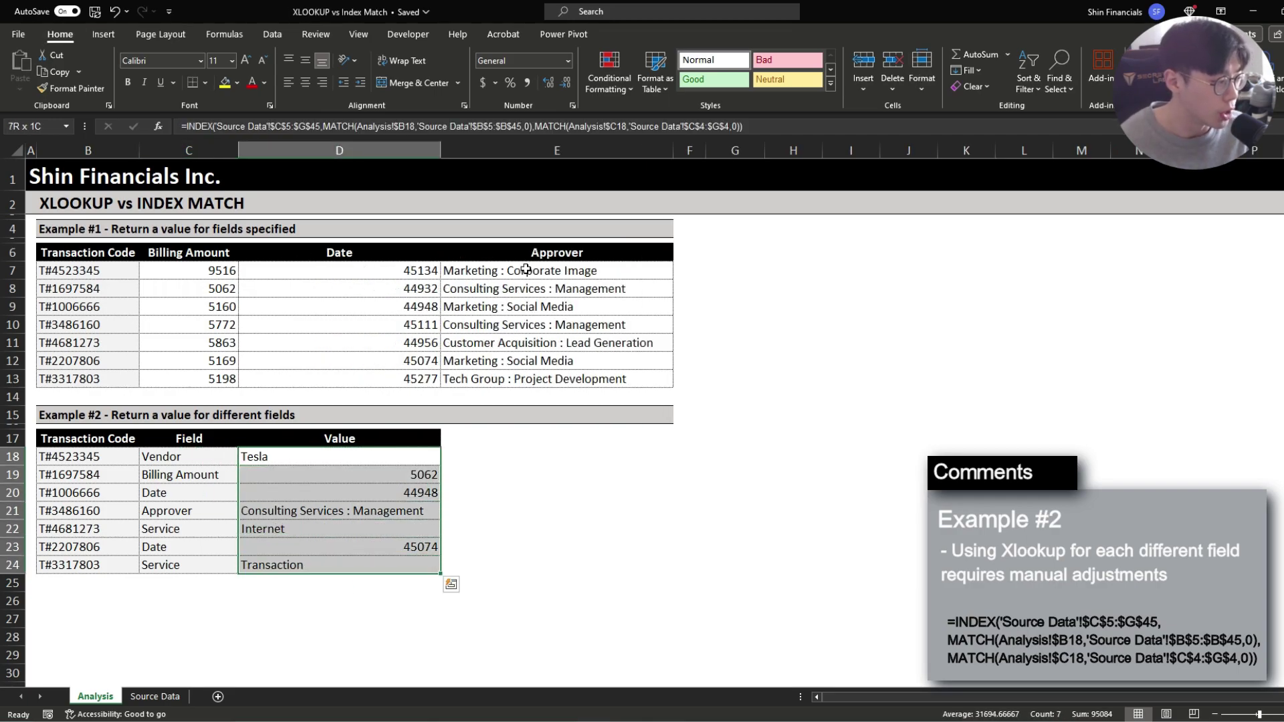
key(Left)
key(Down)
key(shift+Down)
key(shift+Down)
key(shift+Down)
key(shift+Down)
key(shift+Down)
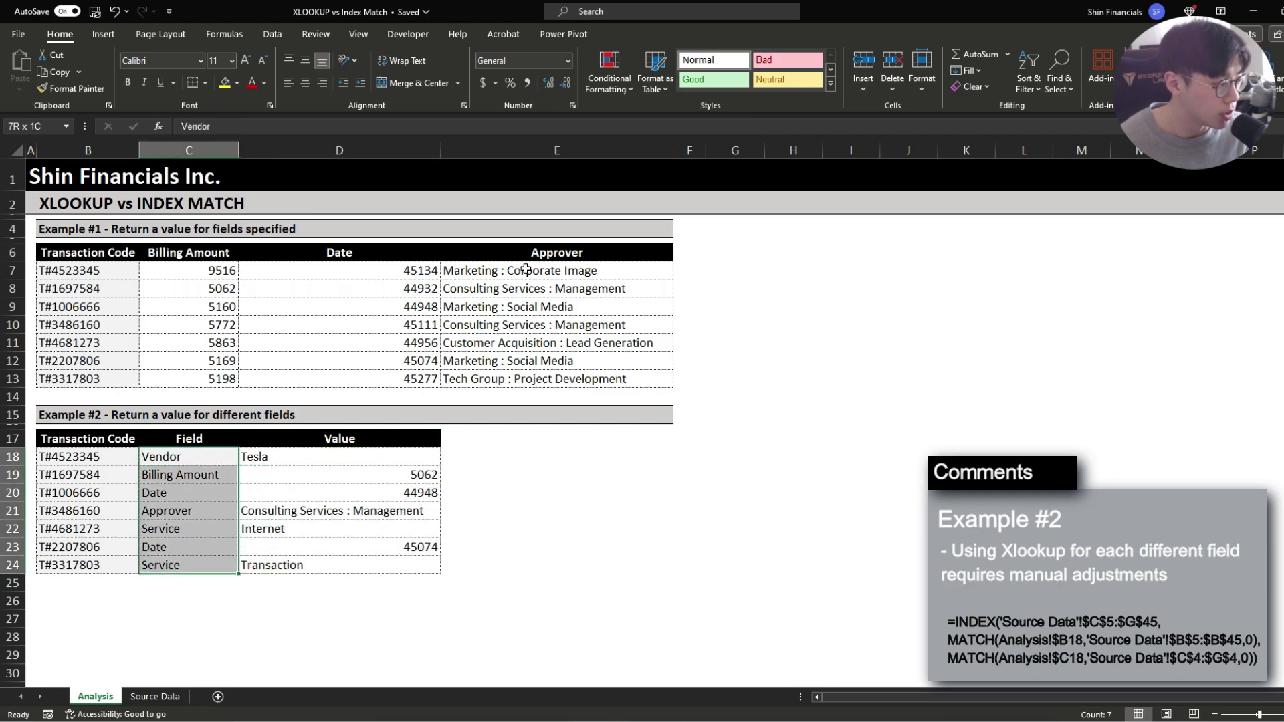
key(ctrl+Up)
key(Right)
key(ctrl+shift+Down)
key(ctrl+v)
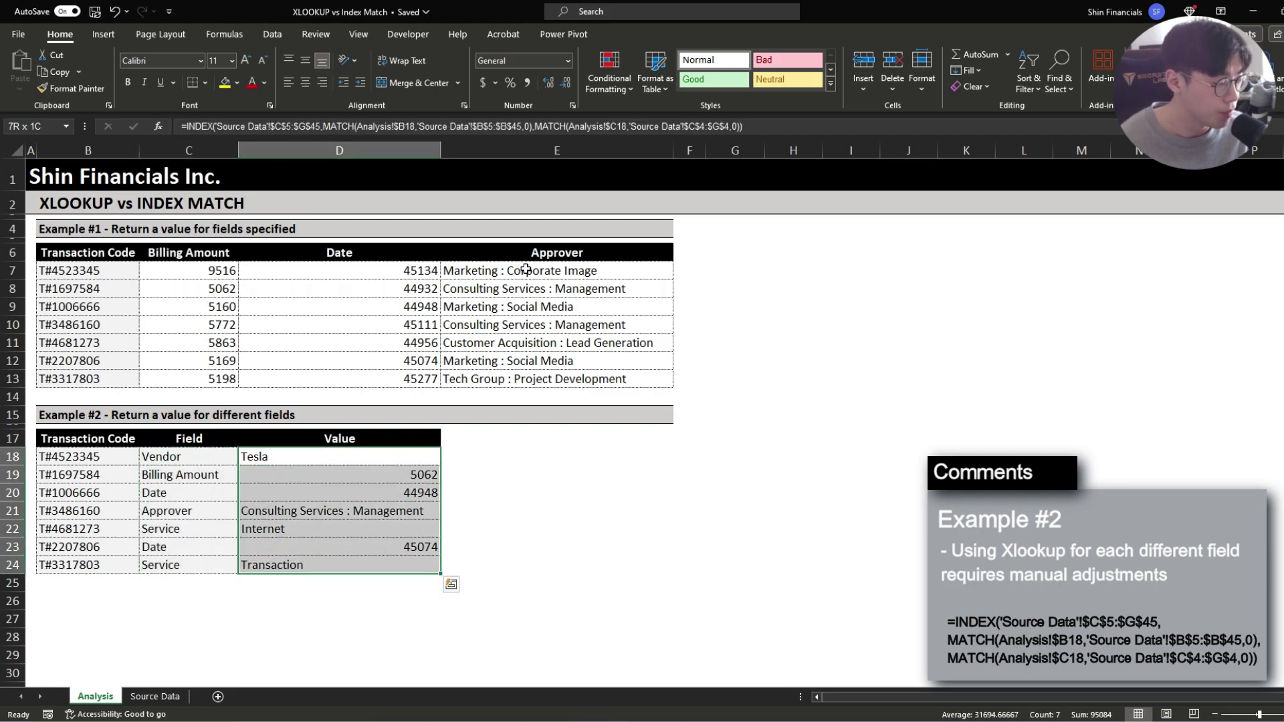
key(ctrl+Page_Down)
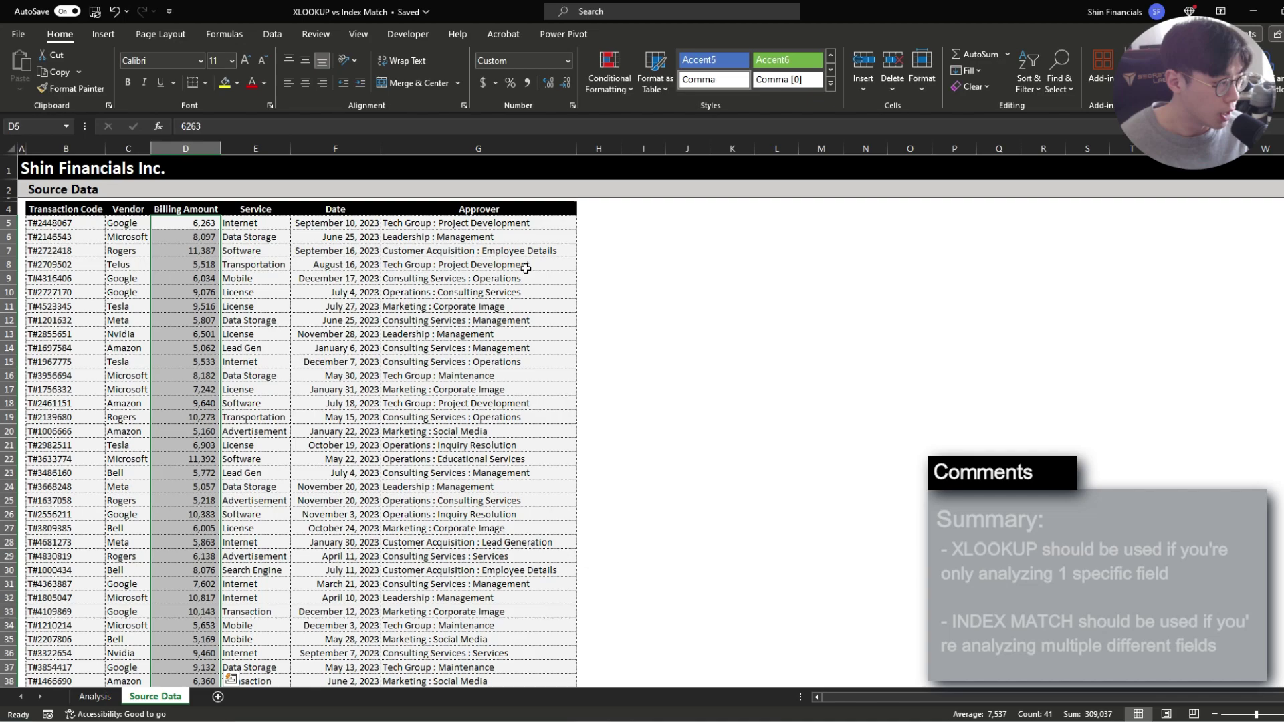
key(ctrl+Left)
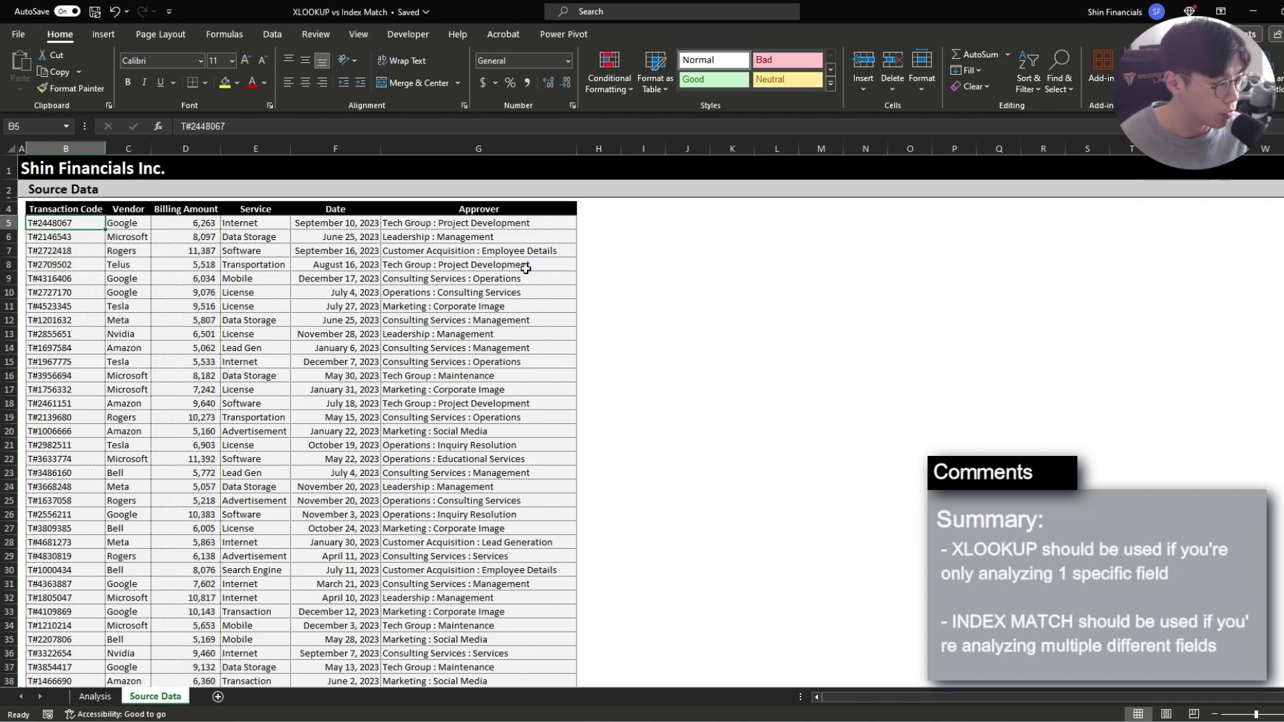
key(ctrl+Page_Up)
key(Left)
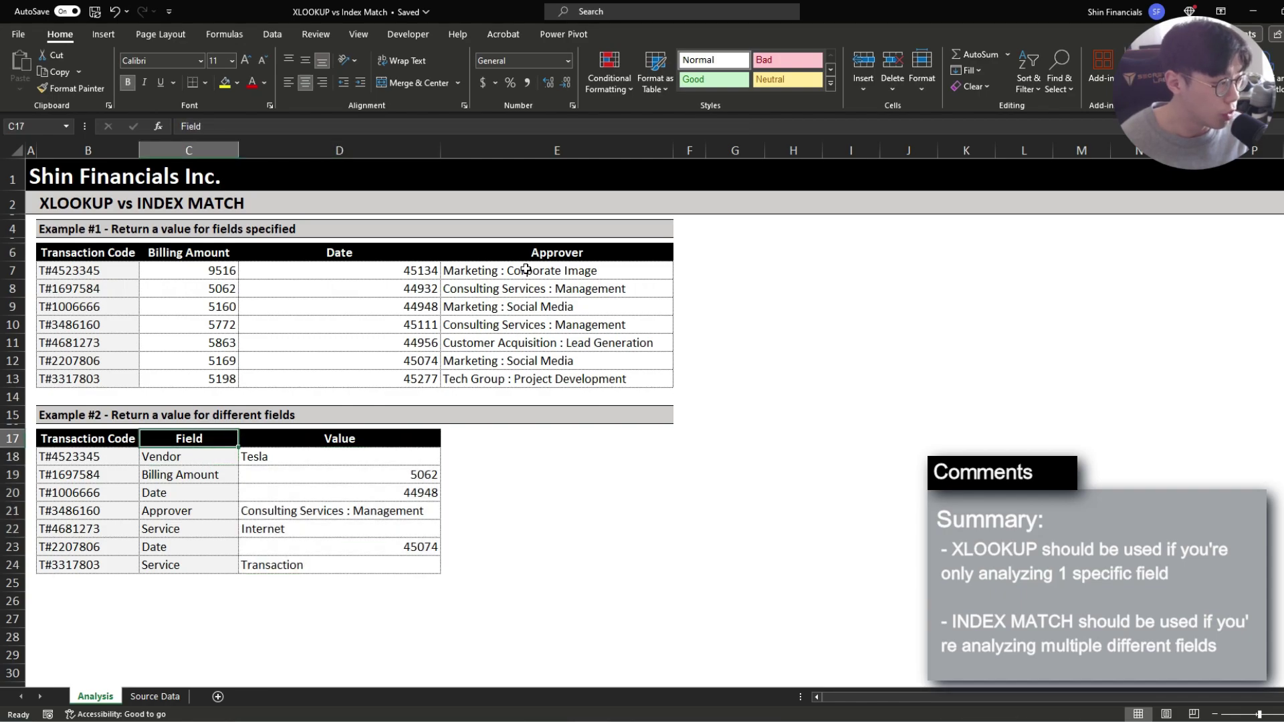
key(ctrl+Page_Down)
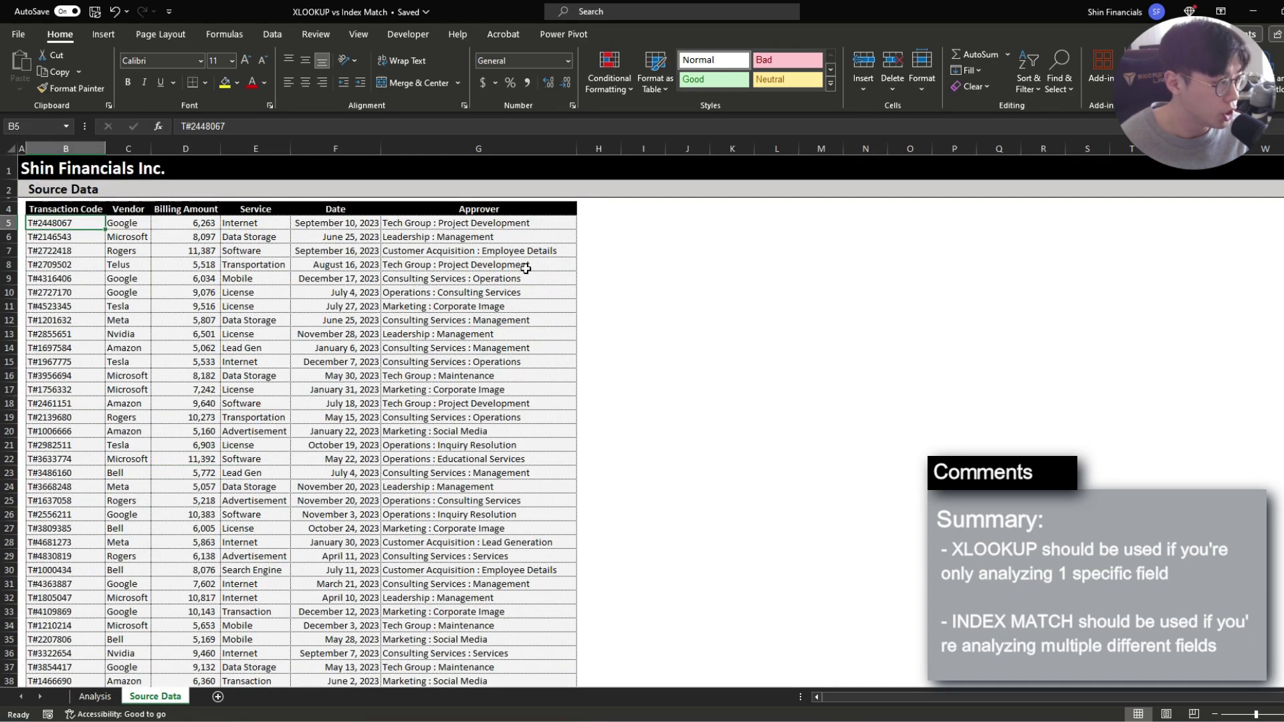
key(Right)
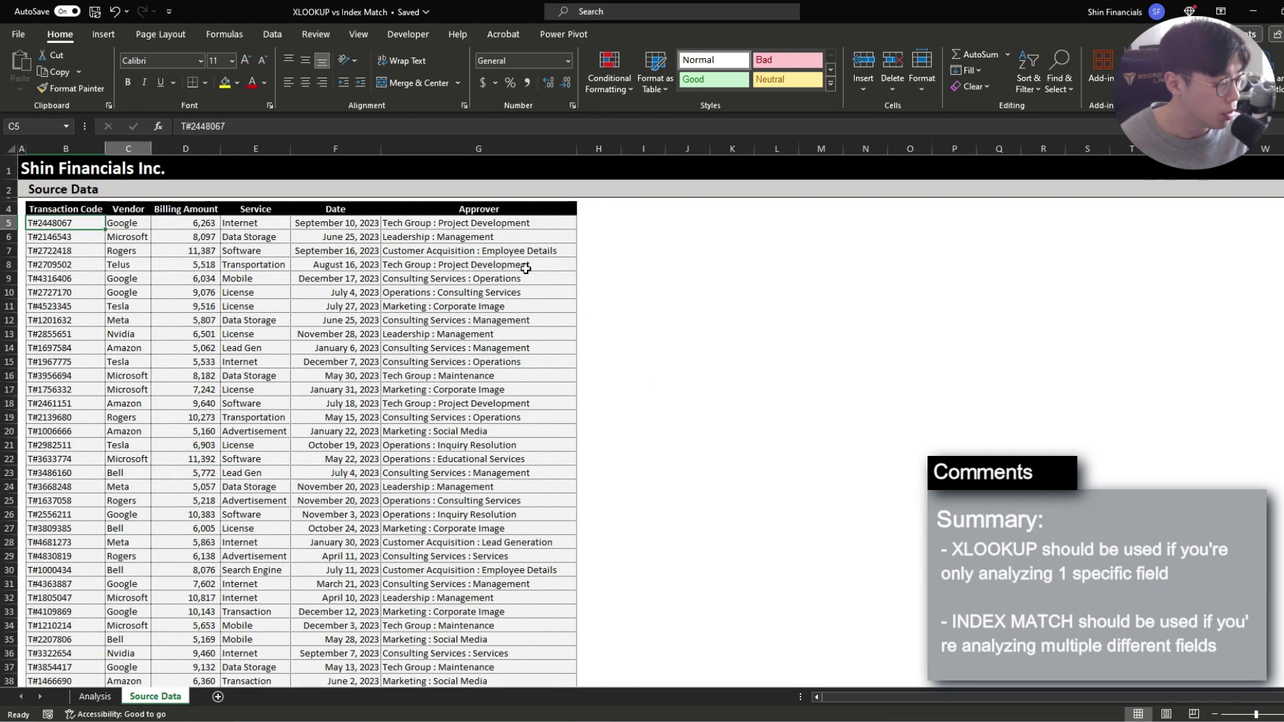
key(Up)
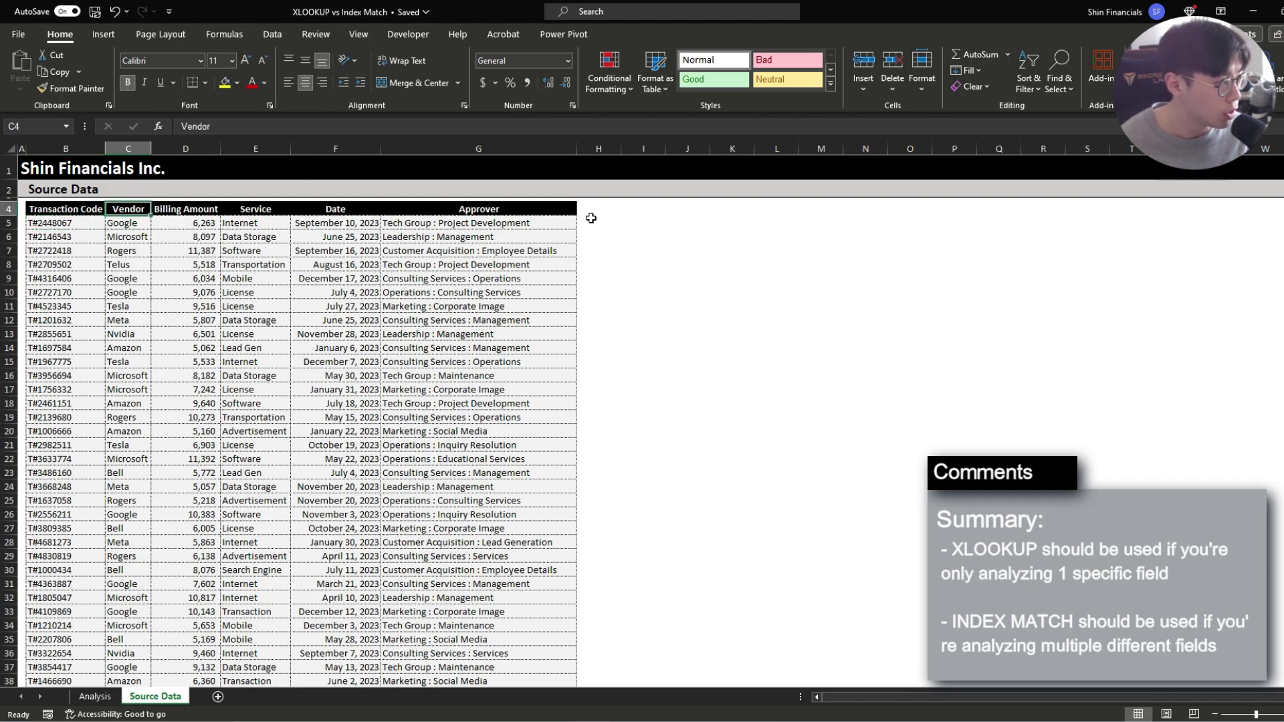
click(63, 279)
click(123, 209)
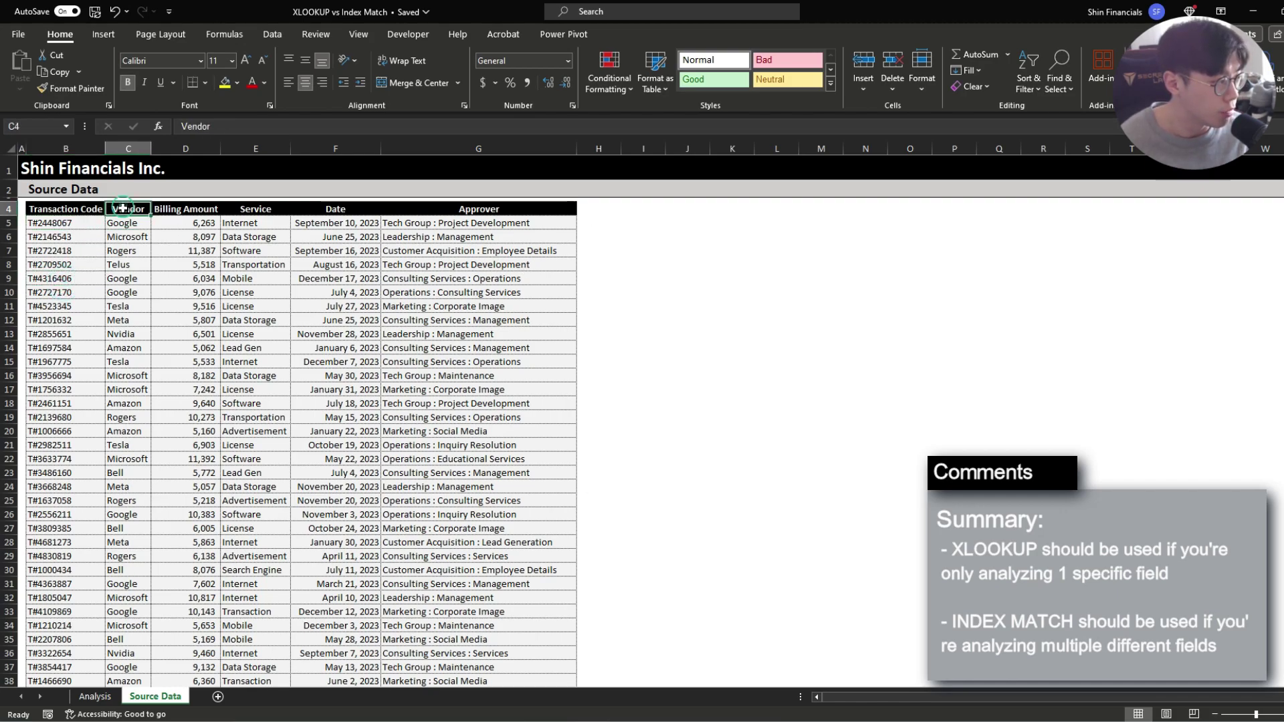
click(275, 210)
click(433, 218)
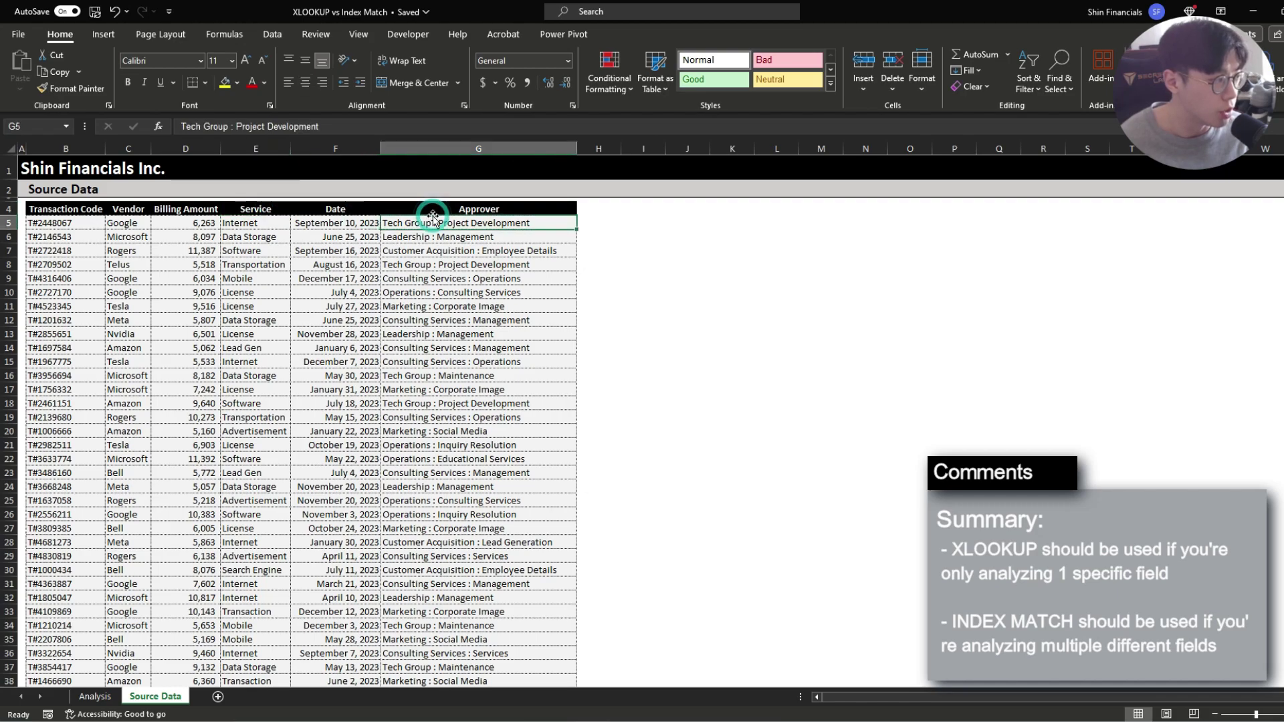
key(ctrl+Page_Up)
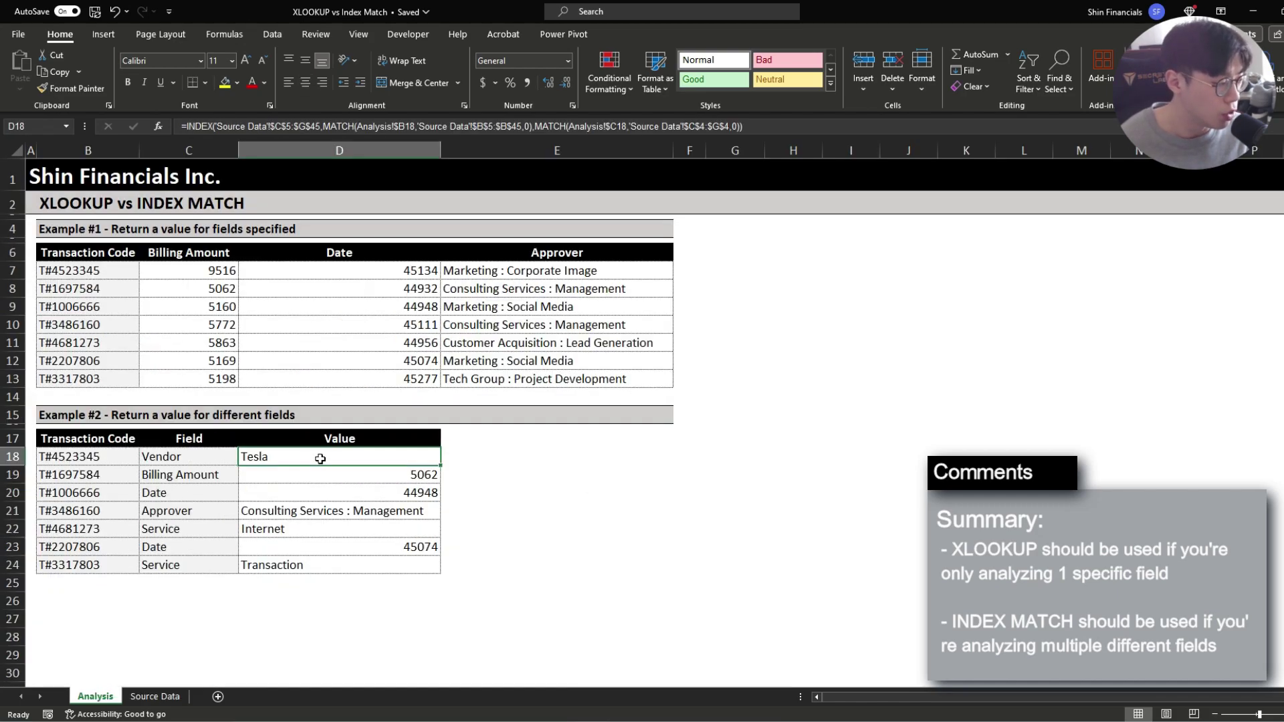
click(159, 696)
click(107, 695)
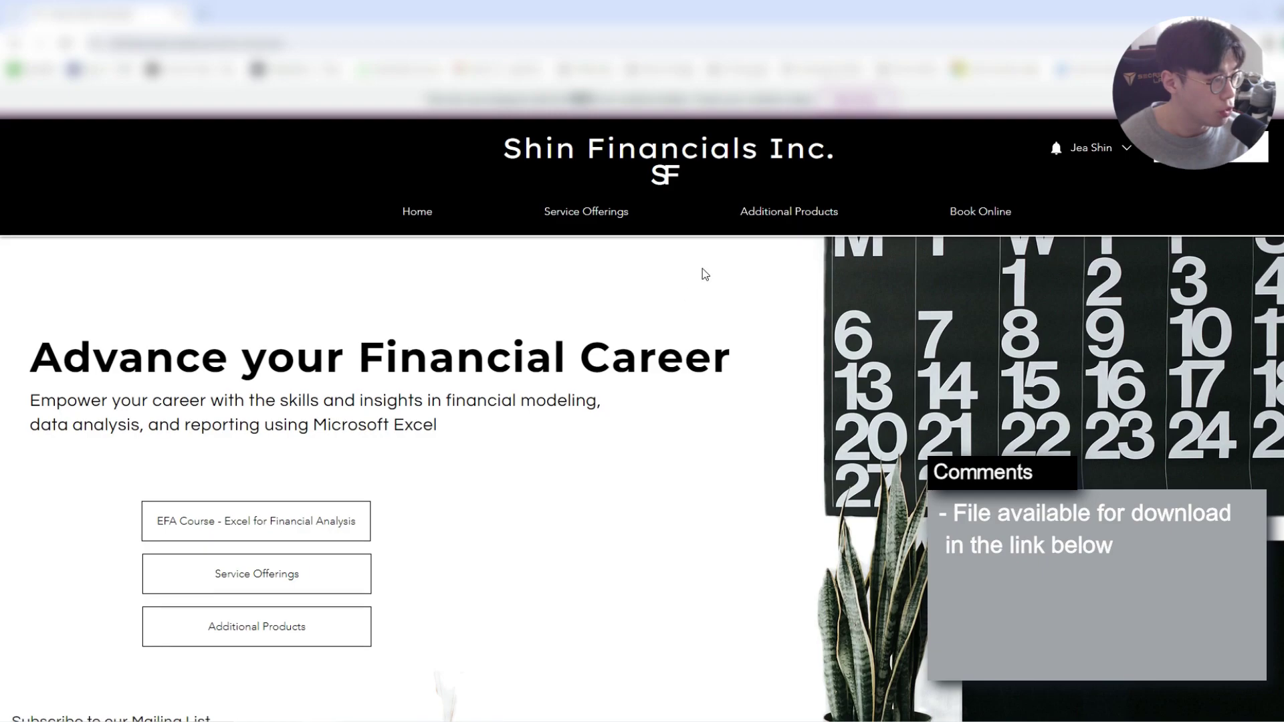
- Navigate Additional Products > Practice Sheets > General and locate the XLOOKUP vs INDEX MATCH file
scroll(702, 272, down, 6)
scroll(702, 272, up, 6)
click(791, 218)
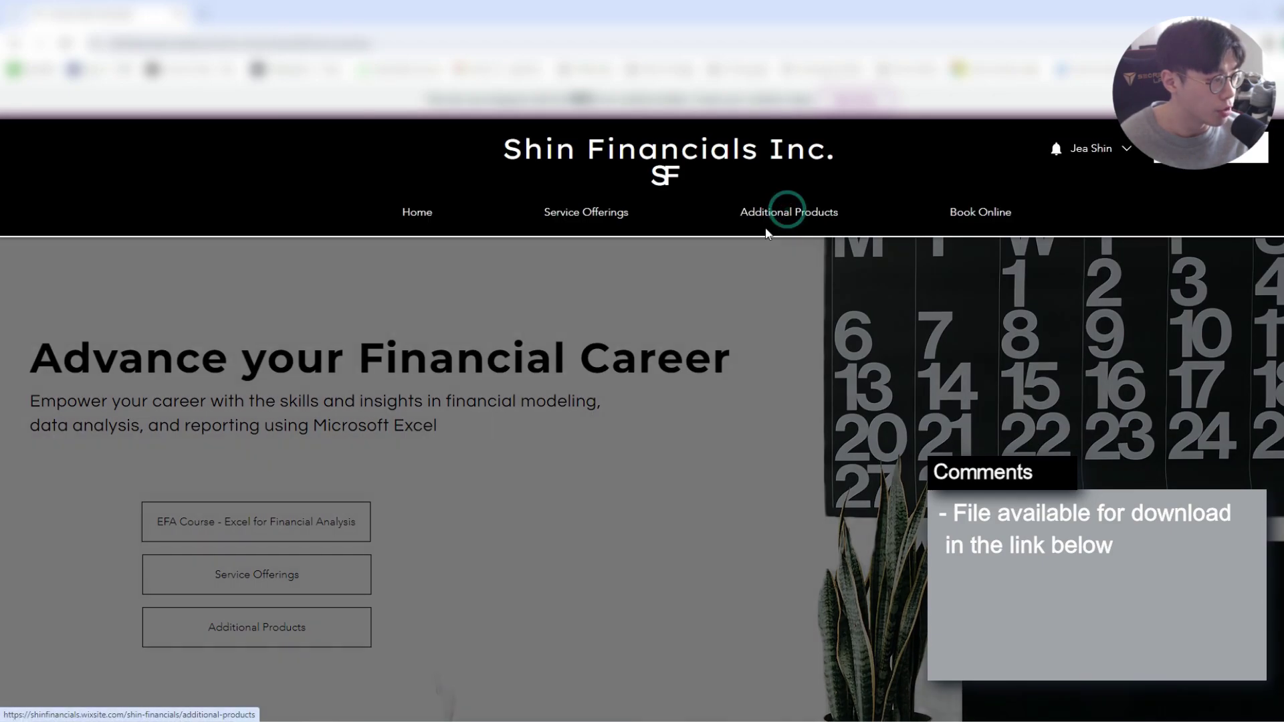
scroll(649, 375, down, 2)
click(633, 500)
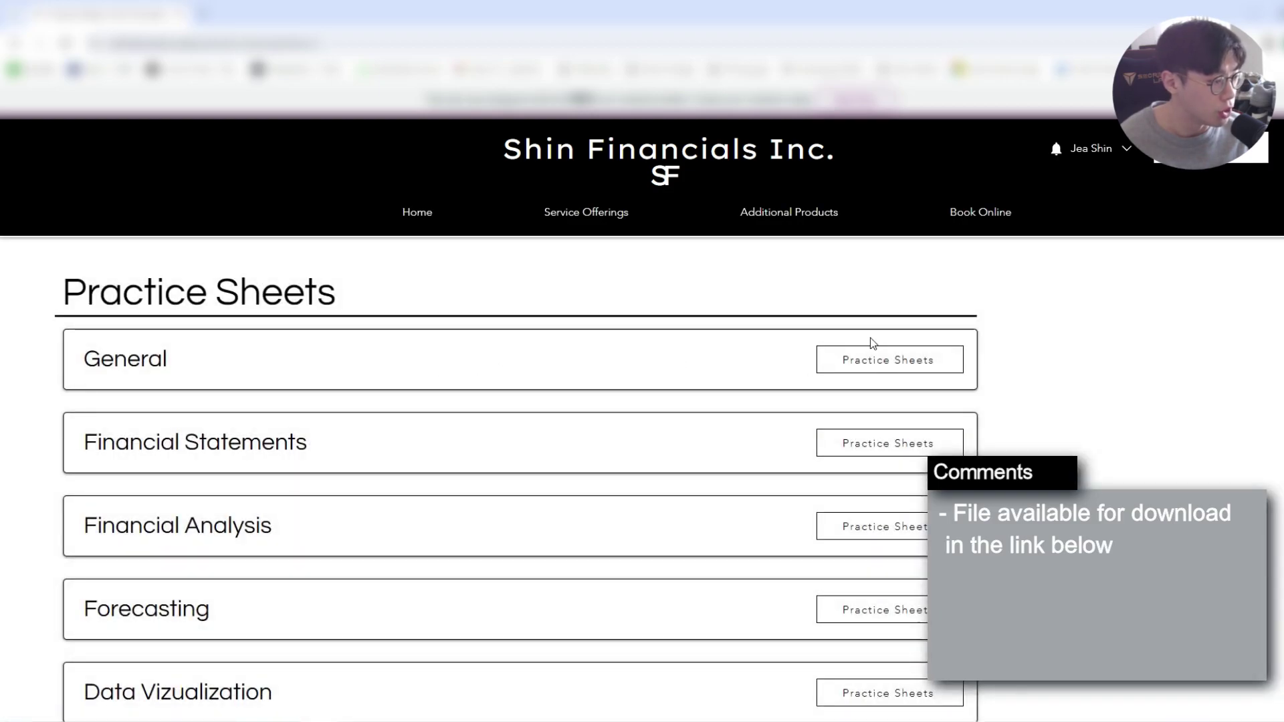
click(877, 360)
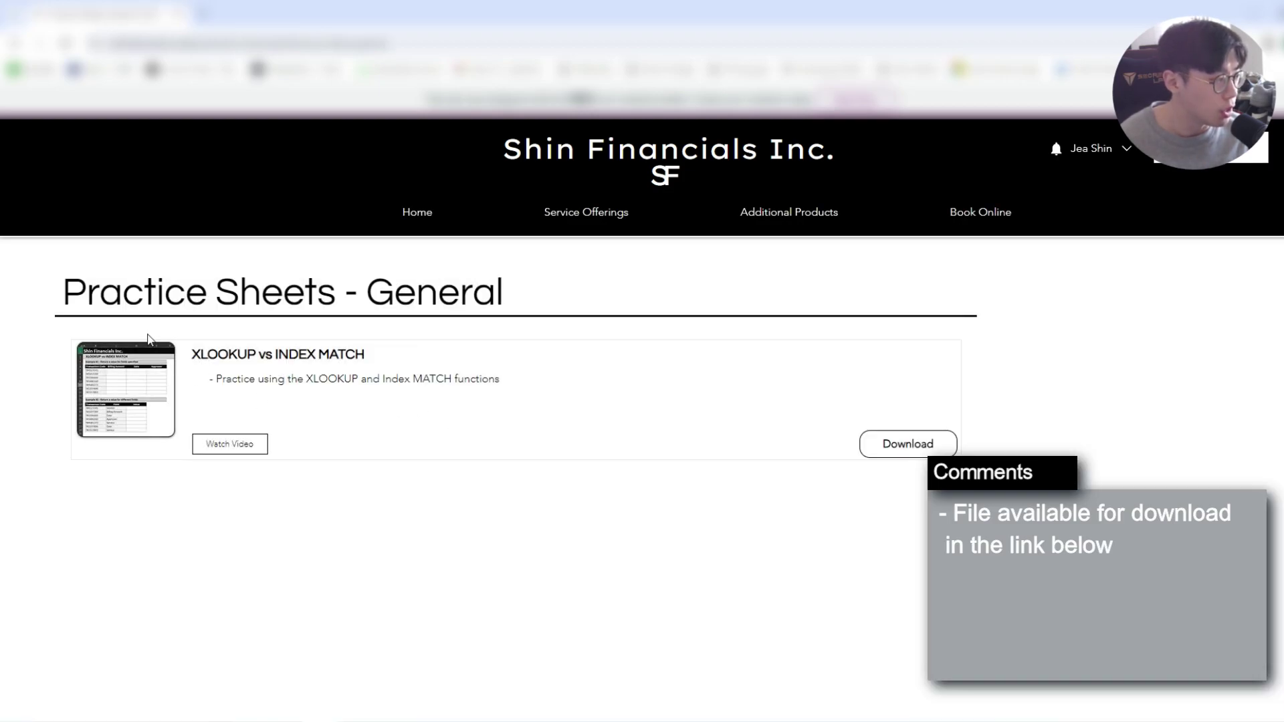
drag(188, 356, 357, 362)
click(337, 373)
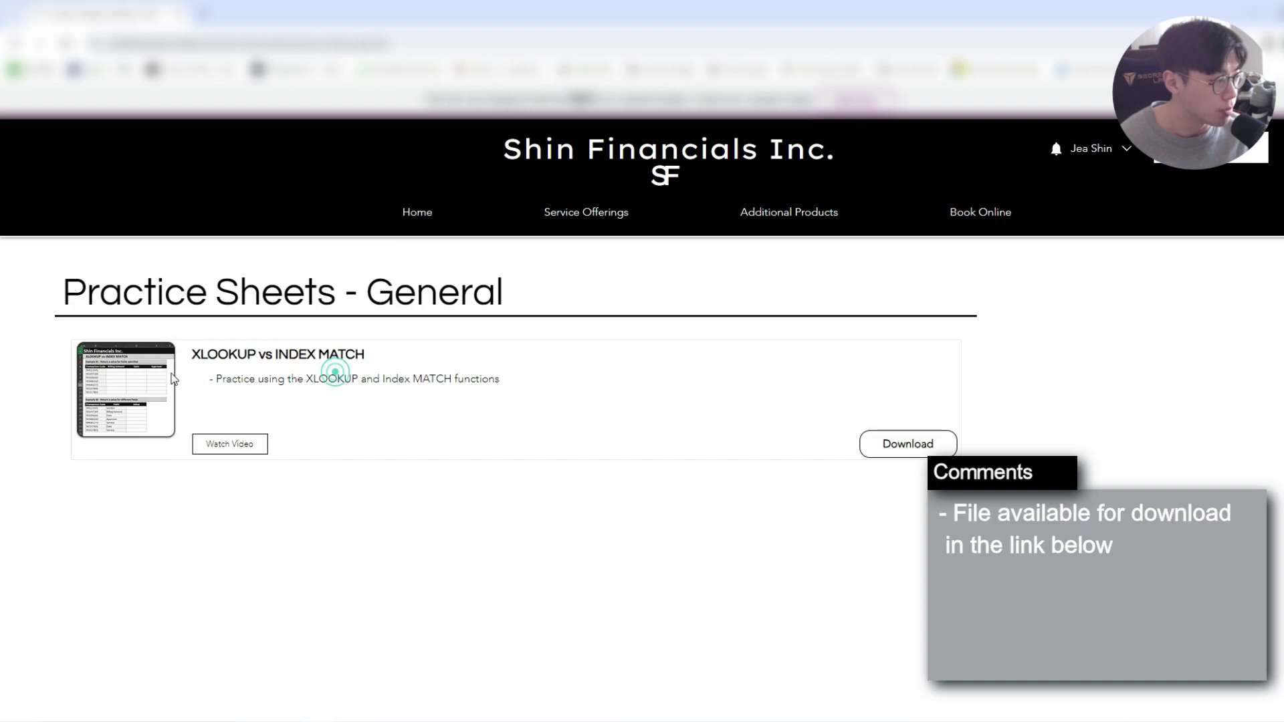
- Download the XLOOKUP vs INDEX MATCH practice file
click(915, 446)
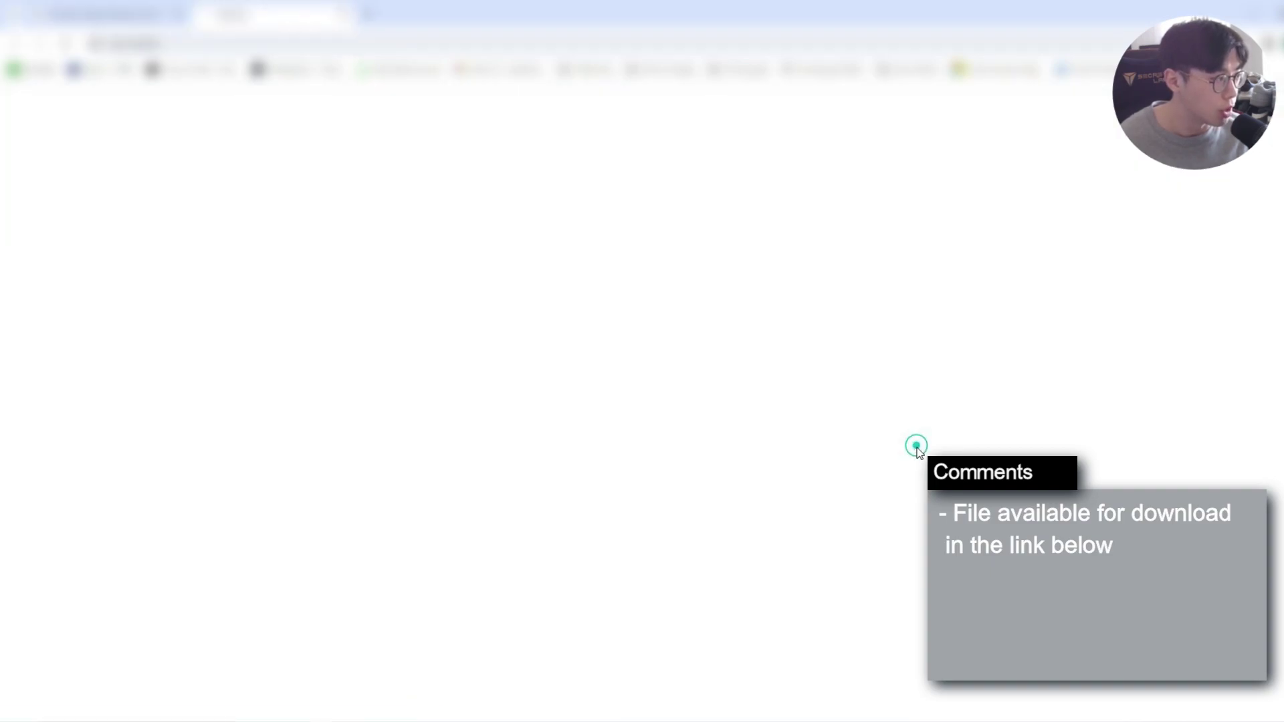